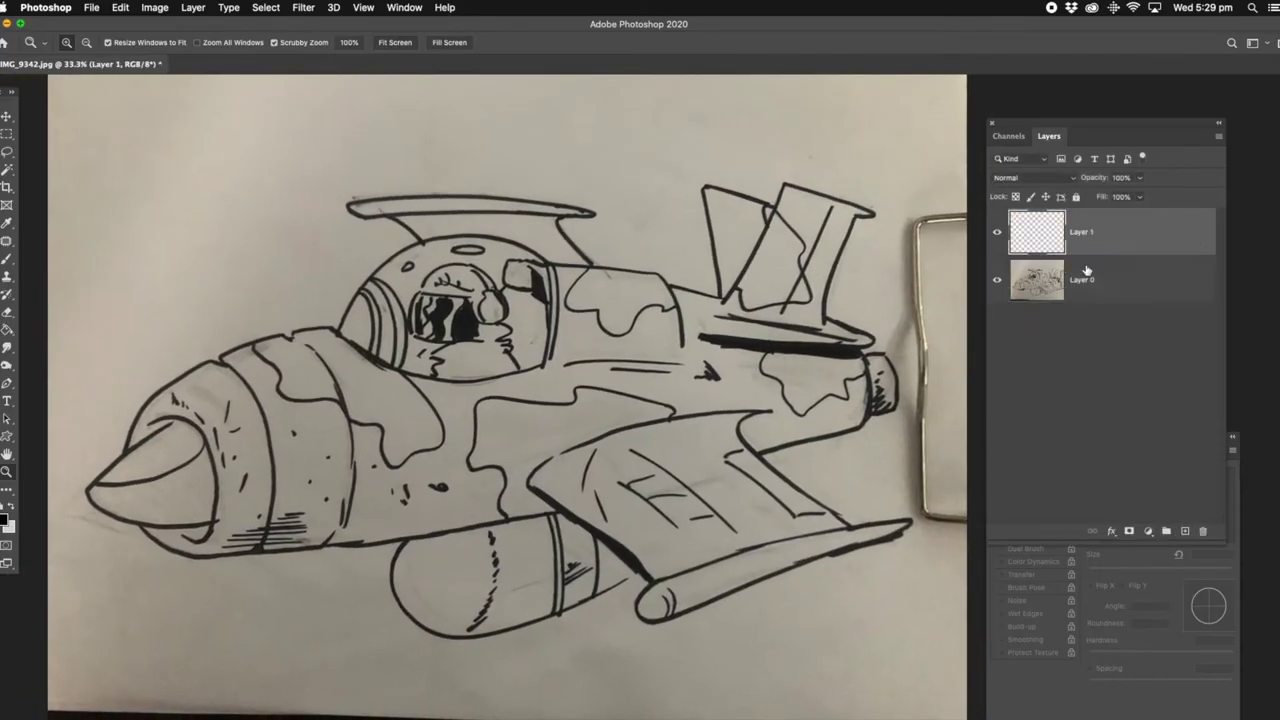
Step: Fade the sketch layer to 50% opacity and fill the layer above it with grey
{"action": "left_click", "coordinate": [1087, 279]}
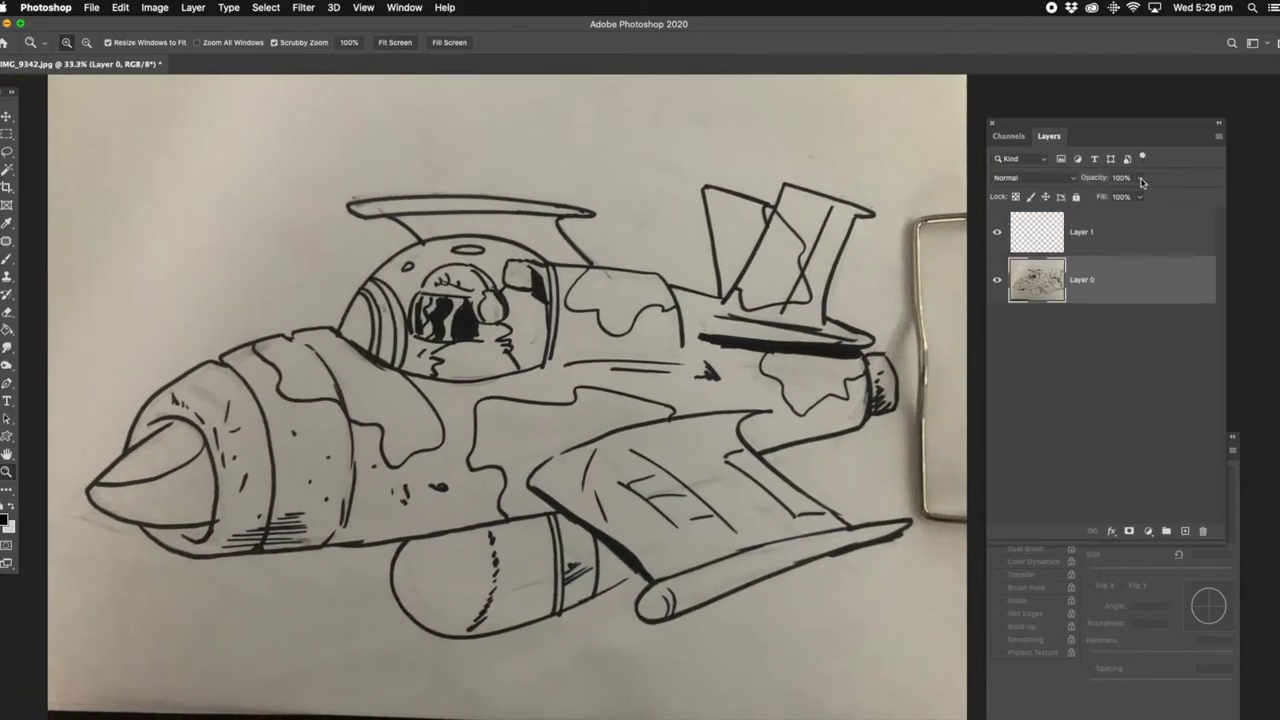
{"action": "key", "text": "5"}
{"action": "left_click", "coordinate": [1080, 231]}
{"action": "left_click", "coordinate": [7, 518]}
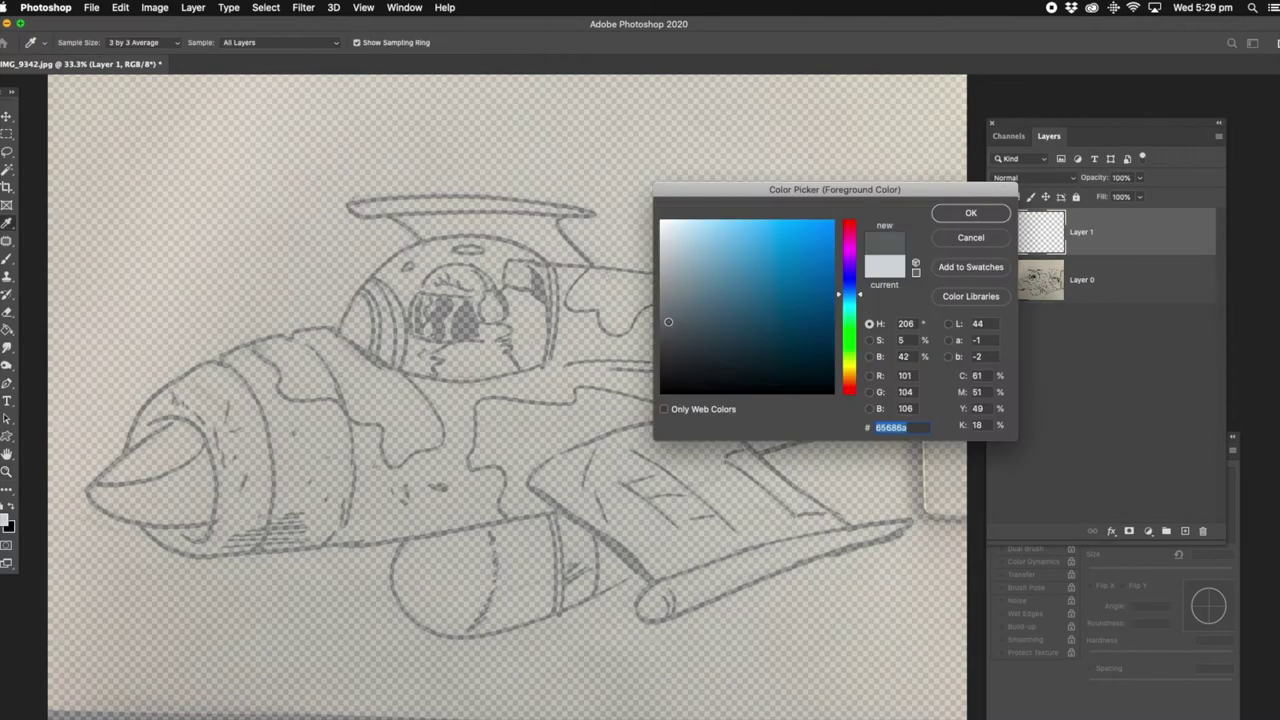
{"action": "key", "text": "Return"}
{"action": "key", "text": "g"}
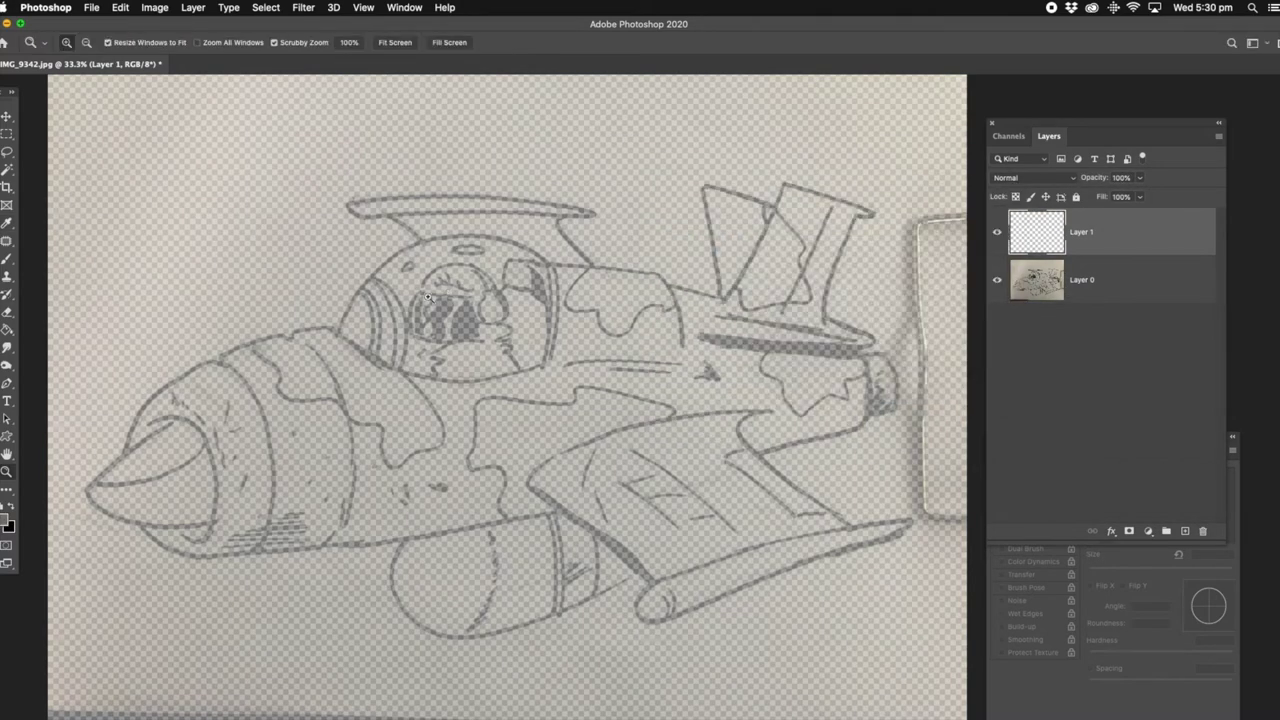
{"action": "left_click", "coordinate": [620, 277]}
Step: Set the grey layer to about 60% opacity, add an empty inking layer and hide the grey fill
{"action": "left_click", "coordinate": [1139, 177]}
{"action": "mouse_move", "coordinate": [1138, 195]}
{"action": "left_mouse_down"}
{"action": "mouse_move", "coordinate": [1115, 195]}
{"action": "mouse_move", "coordinate": [1140, 197]}
{"action": "left_mouse_up"}
{"action": "left_click", "coordinate": [1185, 531]}
{"action": "left_click", "coordinate": [997, 279]}
Step: Ink the upper and lower outlines of the nose tip with the black brush, redrawing the overlong top stroke
{"action": "key", "text": "b"}
{"action": "scroll", "coordinate": [85, 520], "scroll_direction": "up", "scroll_amount": 3}
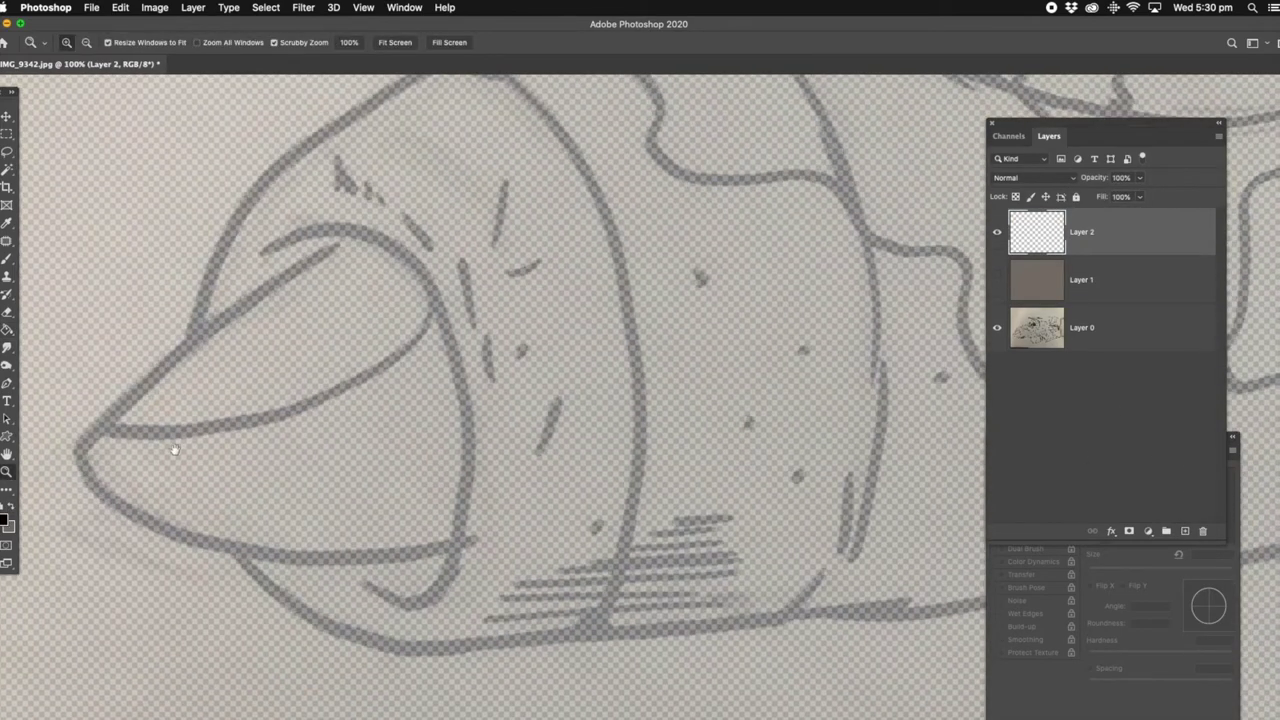
{"action": "left_click_drag", "start_coordinate": [313, 216], "coordinate": [443, 491]}
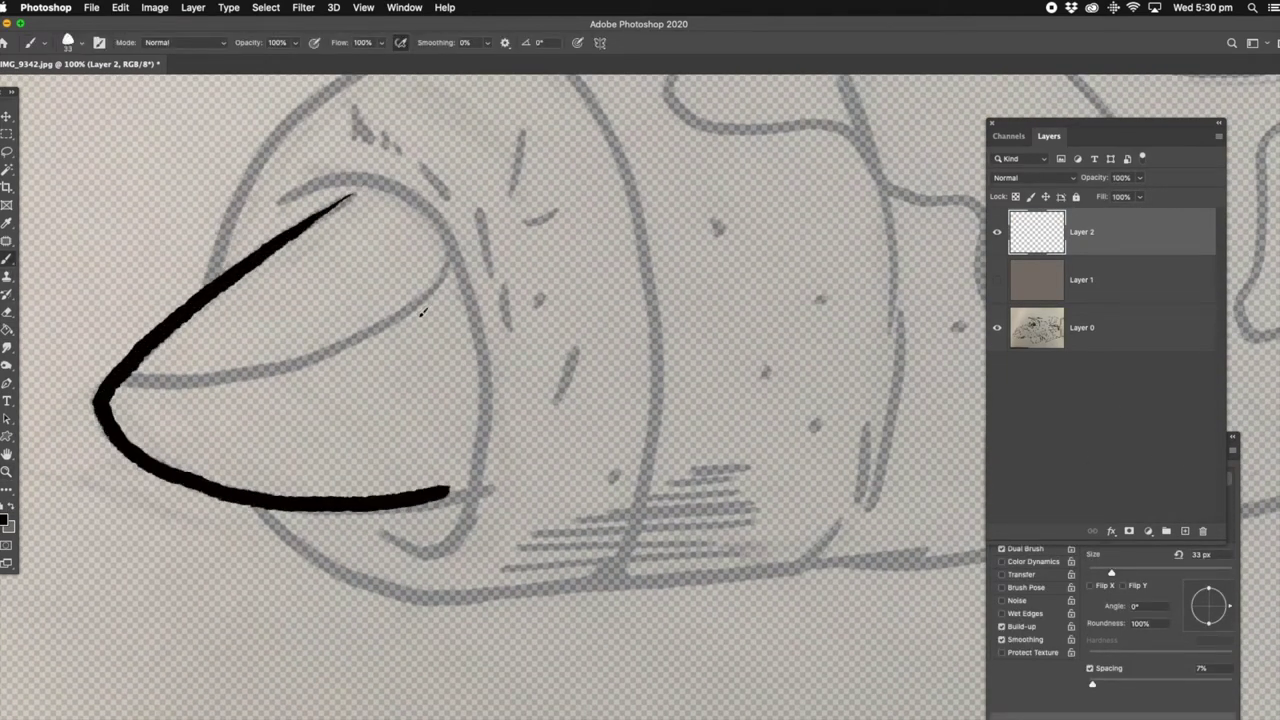
{"action": "left_click_drag", "start_coordinate": [292, 182], "coordinate": [455, 490]}
{"action": "scroll", "coordinate": [455, 488], "scroll_direction": "up", "scroll_amount": 2}
{"action": "mouse_move", "coordinate": [252, 170]}
{"action": "left_mouse_down"}
{"action": "mouse_move", "coordinate": [162, 334]}
{"action": "mouse_move", "coordinate": [320, 188]}
{"action": "mouse_move", "coordinate": [722, 100]}
{"action": "left_mouse_up"}
{"action": "scroll", "coordinate": [165, 335], "scroll_direction": "up", "scroll_amount": 3}
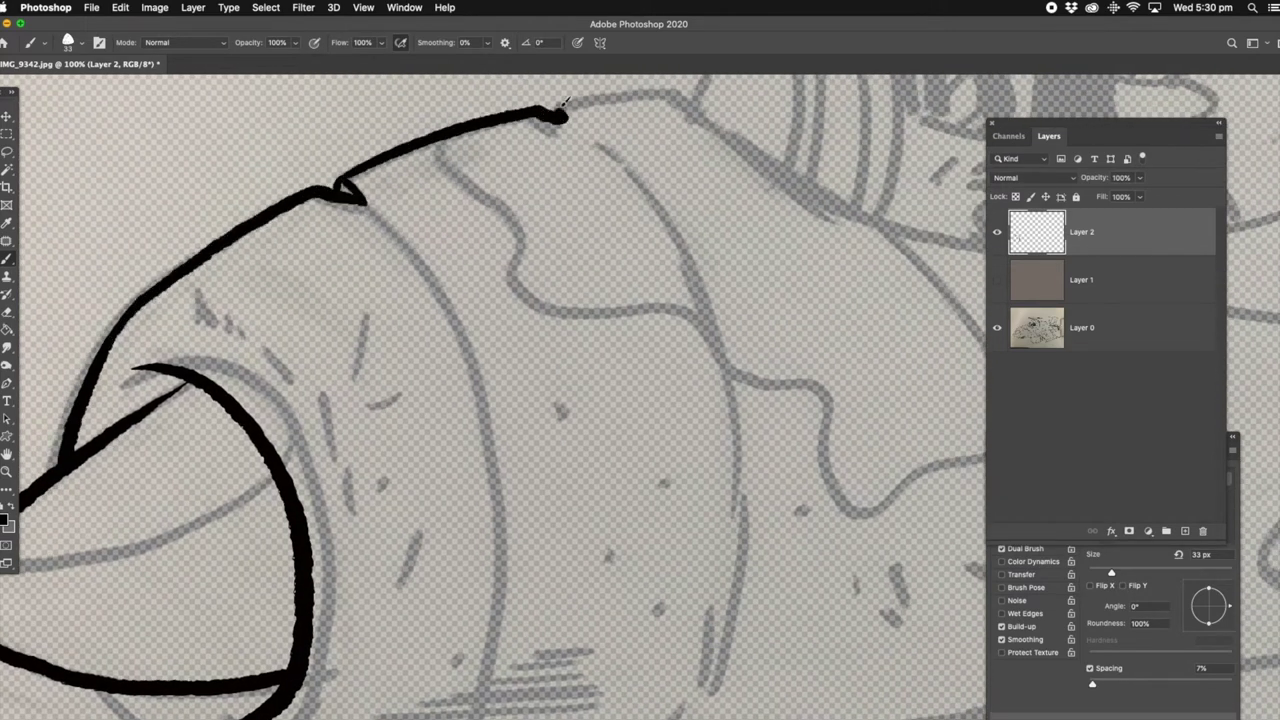
{"action": "key", "text": "super+z"}
{"action": "left_click_drag", "start_coordinate": [355, 178], "coordinate": [558, 125]}
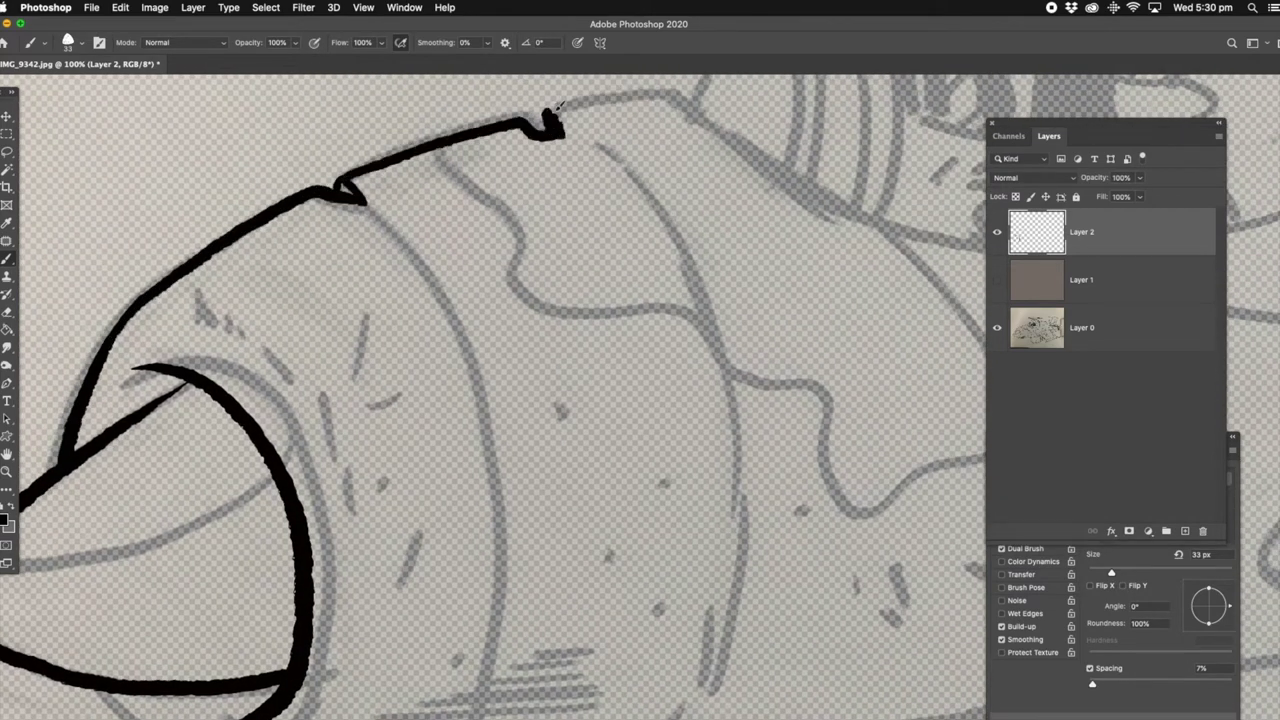
Step: Tilt the canvas view and ink the long cowling outline running down-left
{"action": "scroll", "coordinate": [558, 105], "scroll_direction": "down", "scroll_amount": 5}
{"action": "scroll", "coordinate": [558, 105], "scroll_direction": "left", "scroll_amount": 2}
{"action": "key", "text": "r"}
{"action": "mouse_move", "coordinate": [520, 420]}
{"action": "left_mouse_down"}
{"action": "mouse_move", "coordinate": [614, 386]}
{"action": "mouse_move", "coordinate": [802, 190]}
{"action": "mouse_move", "coordinate": [910, 165]}
{"action": "left_mouse_up"}
{"action": "key", "text": "super+z"}
{"action": "mouse_move", "coordinate": [790, 195]}
{"action": "left_mouse_down"}
{"action": "mouse_move", "coordinate": [814, 178]}
{"action": "mouse_move", "coordinate": [938, 158]}
{"action": "mouse_move", "coordinate": [600, 342]}
{"action": "mouse_move", "coordinate": [466, 457]}
{"action": "left_mouse_up"}
{"action": "scroll", "coordinate": [466, 457], "scroll_direction": "down", "scroll_amount": 4}
{"action": "left_click_drag", "start_coordinate": [471, 294], "coordinate": [222, 545]}
{"action": "scroll", "coordinate": [222, 545], "scroll_direction": "down", "scroll_amount": 5}
{"action": "scroll", "coordinate": [222, 545], "scroll_direction": "left", "scroll_amount": 6}
{"action": "left_click_drag", "start_coordinate": [614, 248], "coordinate": [340, 540]}
Step: Continue the cowling outline with a long band line and a connecting stroke across the top
{"action": "scroll", "coordinate": [389, 443], "scroll_direction": "down", "scroll_amount": 5}
{"action": "key", "text": "r"}
{"action": "left_click_drag", "start_coordinate": [389, 443], "coordinate": [617, 443]}
{"action": "scroll", "coordinate": [617, 443], "scroll_direction": "up", "scroll_amount": 5}
{"action": "mouse_move", "coordinate": [230, 135]}
{"action": "left_mouse_down"}
{"action": "mouse_move", "coordinate": [322, 222]}
{"action": "mouse_move", "coordinate": [410, 648]}
{"action": "left_mouse_up"}
{"action": "left_click_drag", "start_coordinate": [619, 246], "coordinate": [645, 540]}
{"action": "scroll", "coordinate": [645, 540], "scroll_direction": "up", "scroll_amount": 5}
{"action": "left_click_drag", "start_coordinate": [440, 205], "coordinate": [618, 398]}
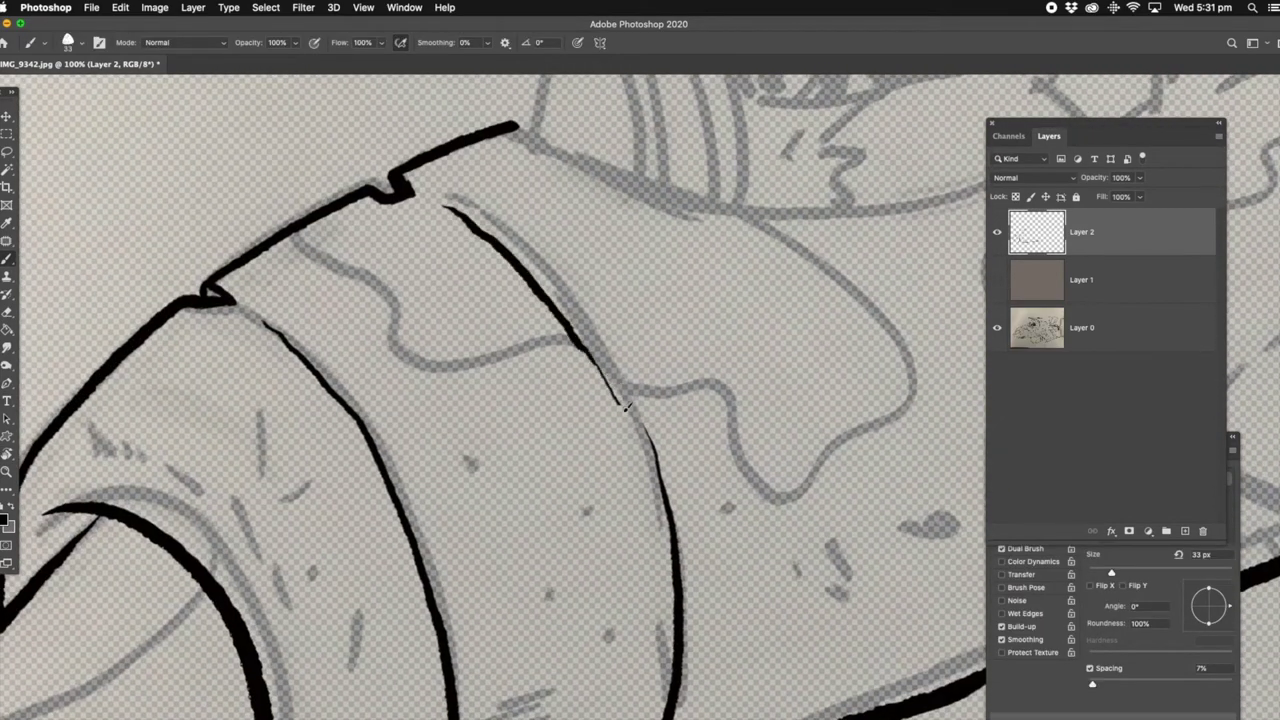
Step: Hatch the cowling band, ink its lower edge and draw the inner nose-cone contour
{"action": "left_click_drag", "start_coordinate": [452, 278], "coordinate": [476, 330]}
{"action": "scroll", "coordinate": [476, 330], "scroll_direction": "down", "scroll_amount": 5}
{"action": "scroll", "coordinate": [476, 330], "scroll_direction": "left", "scroll_amount": 4}
{"action": "left_click_drag", "start_coordinate": [186, 332], "coordinate": [220, 360]}
{"action": "scroll", "coordinate": [220, 360], "scroll_direction": "down", "scroll_amount": 5}
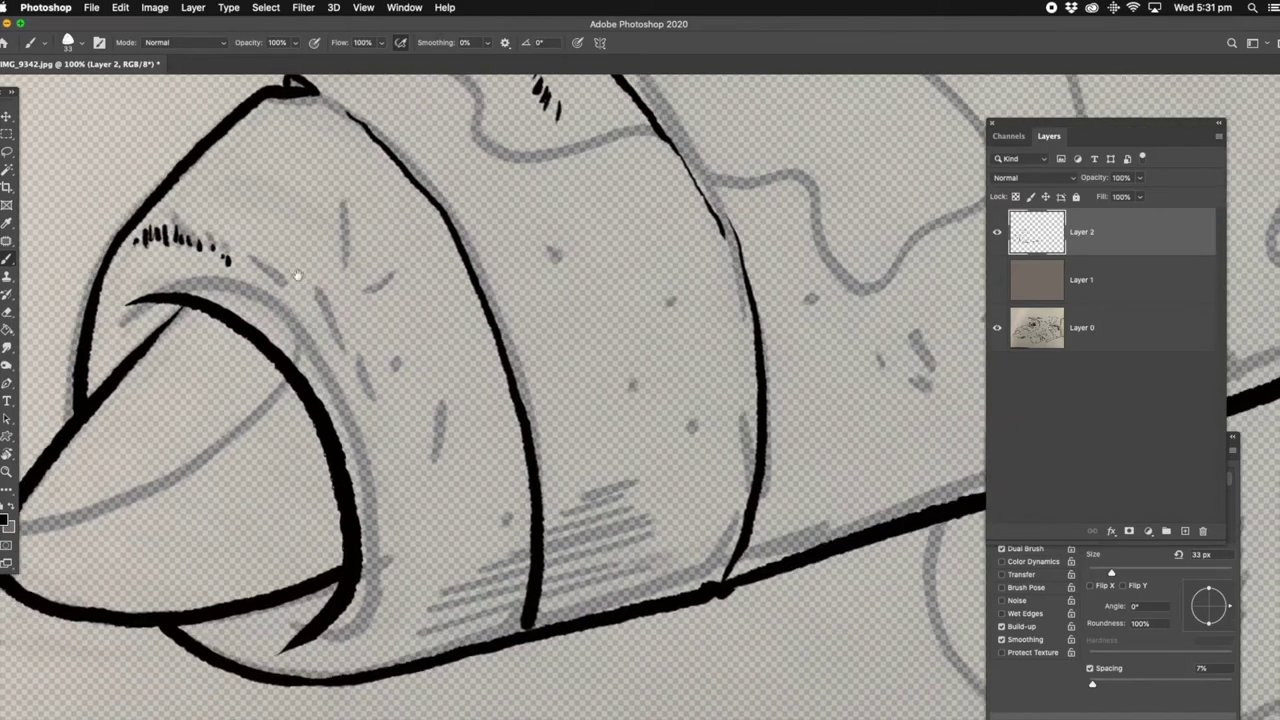
{"action": "mouse_move", "coordinate": [362, 462]}
{"action": "left_mouse_down"}
{"action": "mouse_move", "coordinate": [378, 632]}
{"action": "mouse_move", "coordinate": [395, 655]}
{"action": "left_mouse_up"}
{"action": "scroll", "coordinate": [606, 594], "scroll_direction": "down", "scroll_amount": 5}
{"action": "left_click_drag", "start_coordinate": [808, 405], "coordinate": [660, 438]}
{"action": "left_click_drag", "start_coordinate": [700, 456], "coordinate": [592, 462]}
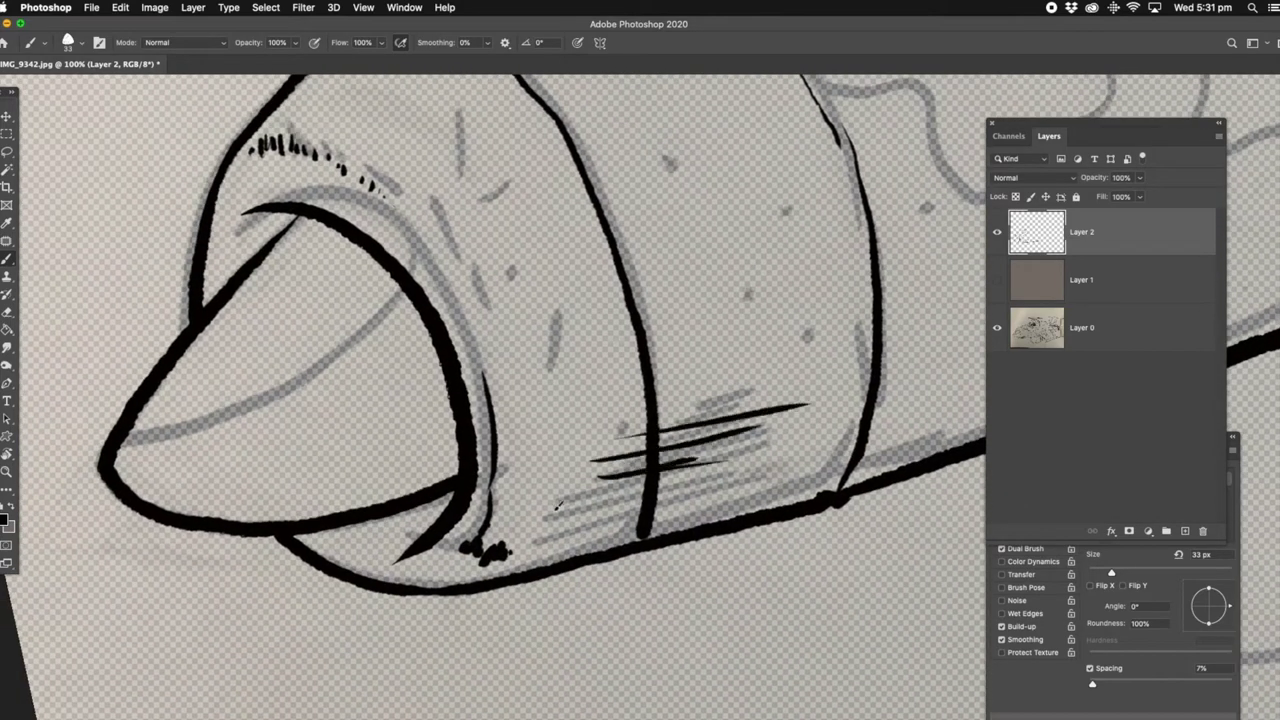
{"action": "left_click_drag", "start_coordinate": [775, 470], "coordinate": [600, 482]}
{"action": "left_click_drag", "start_coordinate": [775, 505], "coordinate": [505, 565]}
{"action": "mouse_move", "coordinate": [405, 282]}
{"action": "left_mouse_down"}
{"action": "mouse_move", "coordinate": [232, 430]}
{"action": "mouse_move", "coordinate": [112, 462]}
{"action": "left_mouse_up"}
Step: Fill the intake opening solid black and add short panel-line details around it
{"action": "key", "text": "alt+BackSpace"}
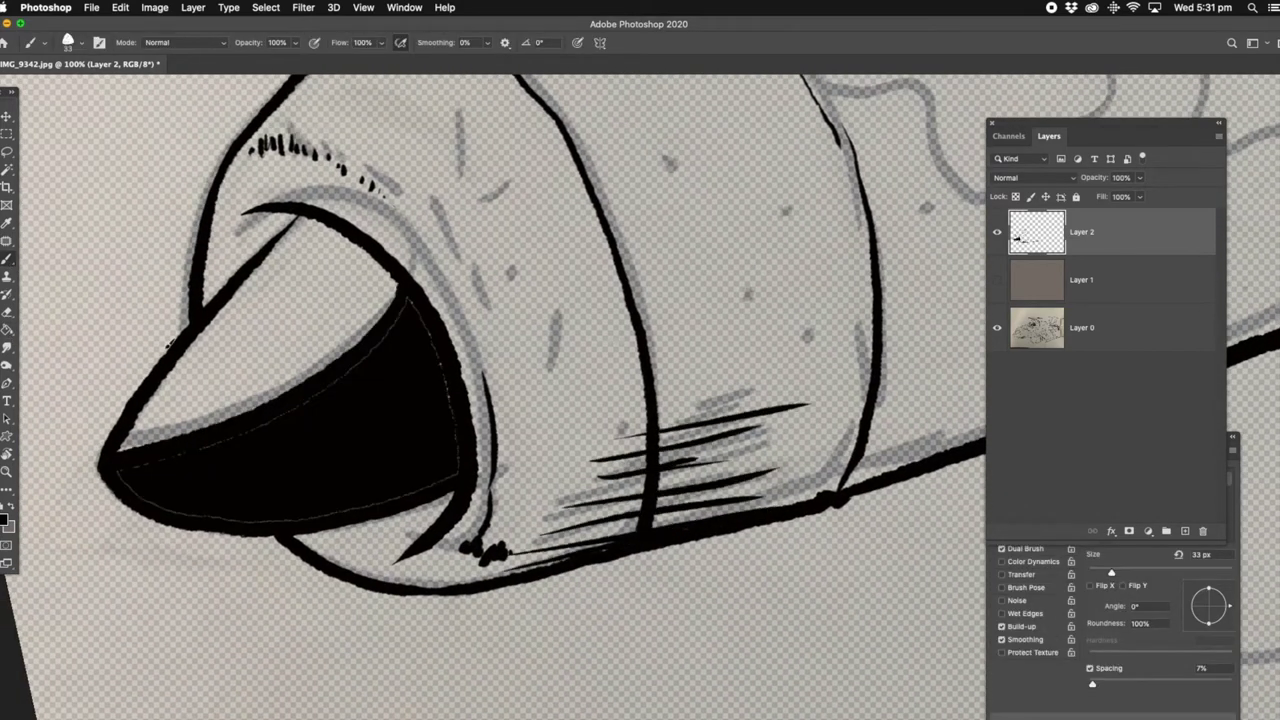
{"action": "scroll", "coordinate": [556, 284], "scroll_direction": "up", "scroll_amount": 2}
{"action": "scroll", "coordinate": [556, 284], "scroll_direction": "right", "scroll_amount": 3}
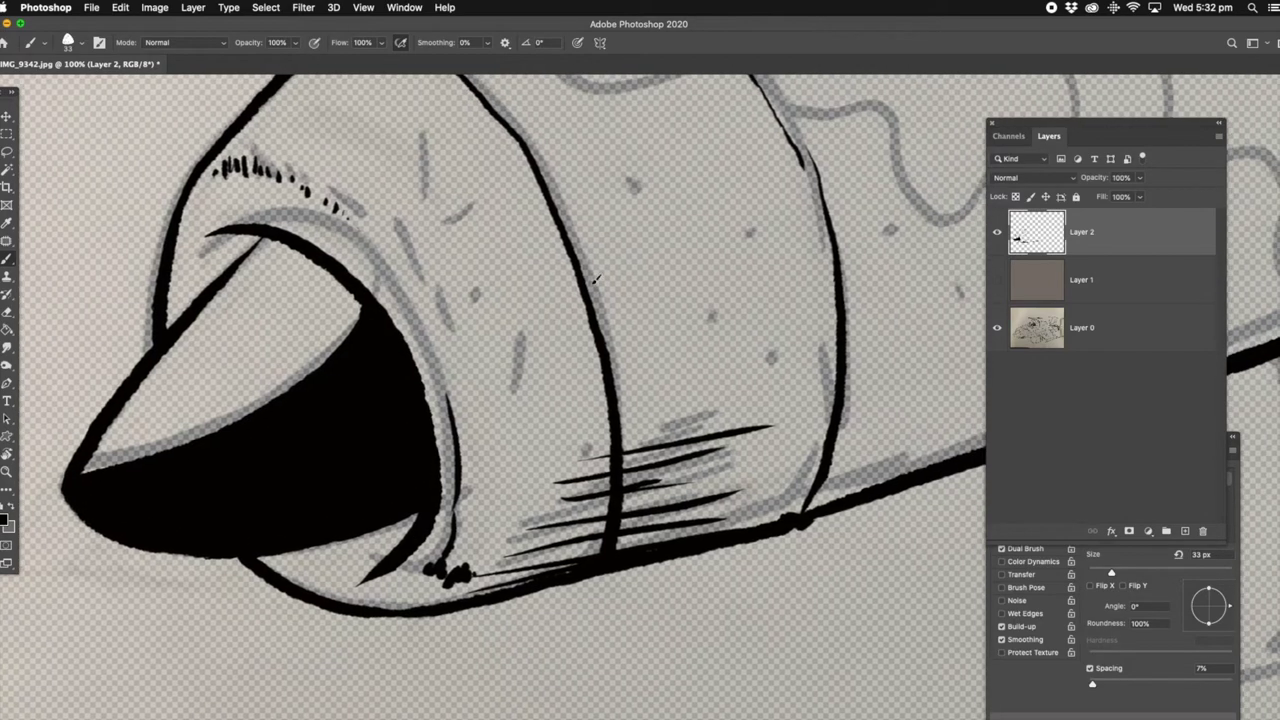
{"action": "left_click_drag", "start_coordinate": [703, 281], "coordinate": [443, 396]}
{"action": "mouse_move", "coordinate": [209, 403]}
{"action": "left_mouse_down"}
{"action": "mouse_move", "coordinate": [211, 430]}
{"action": "mouse_move", "coordinate": [252, 462]}
{"action": "left_mouse_up"}
{"action": "left_click_drag", "start_coordinate": [215, 520], "coordinate": [336, 478]}
{"action": "left_click_drag", "start_coordinate": [152, 395], "coordinate": [235, 355]}
{"action": "left_click_drag", "start_coordinate": [118, 390], "coordinate": [245, 330]}
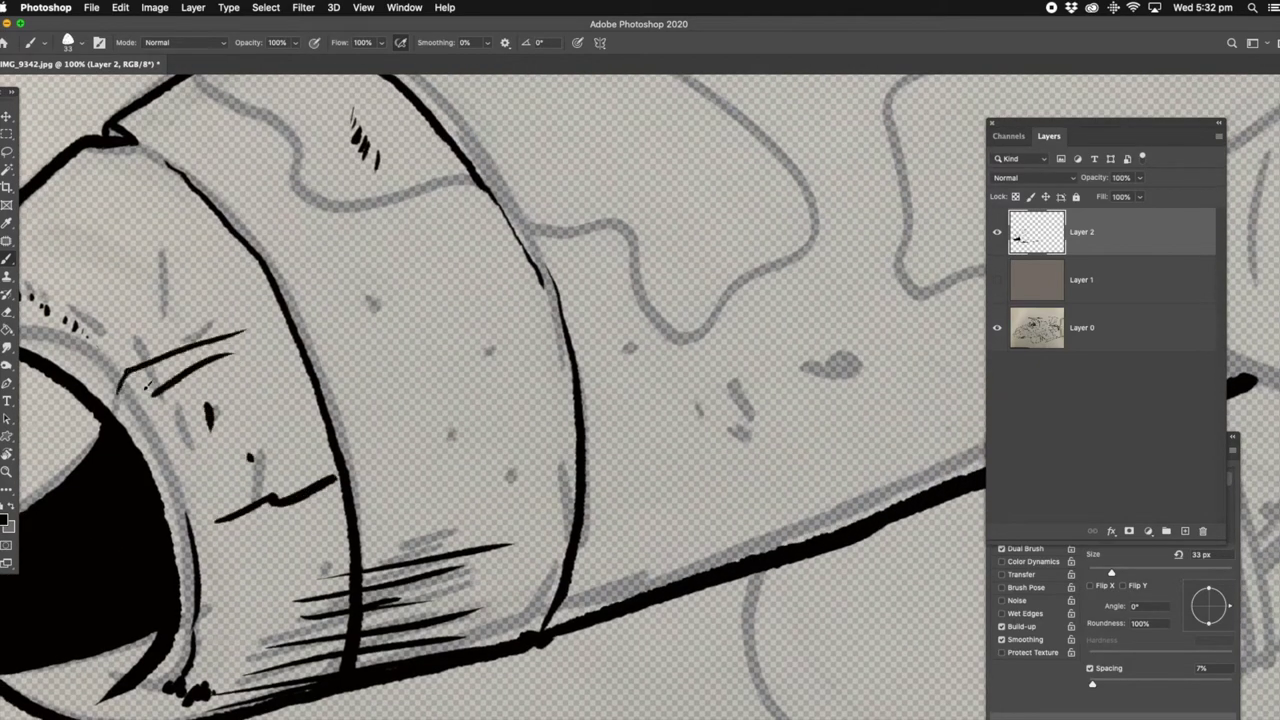
Step: Dab four rivet dots along the nose-cone band
{"action": "scroll", "coordinate": [500, 400], "scroll_direction": "left", "scroll_amount": 2}
{"action": "left_click", "coordinate": [269, 275]}
{"action": "left_click", "coordinate": [375, 313]}
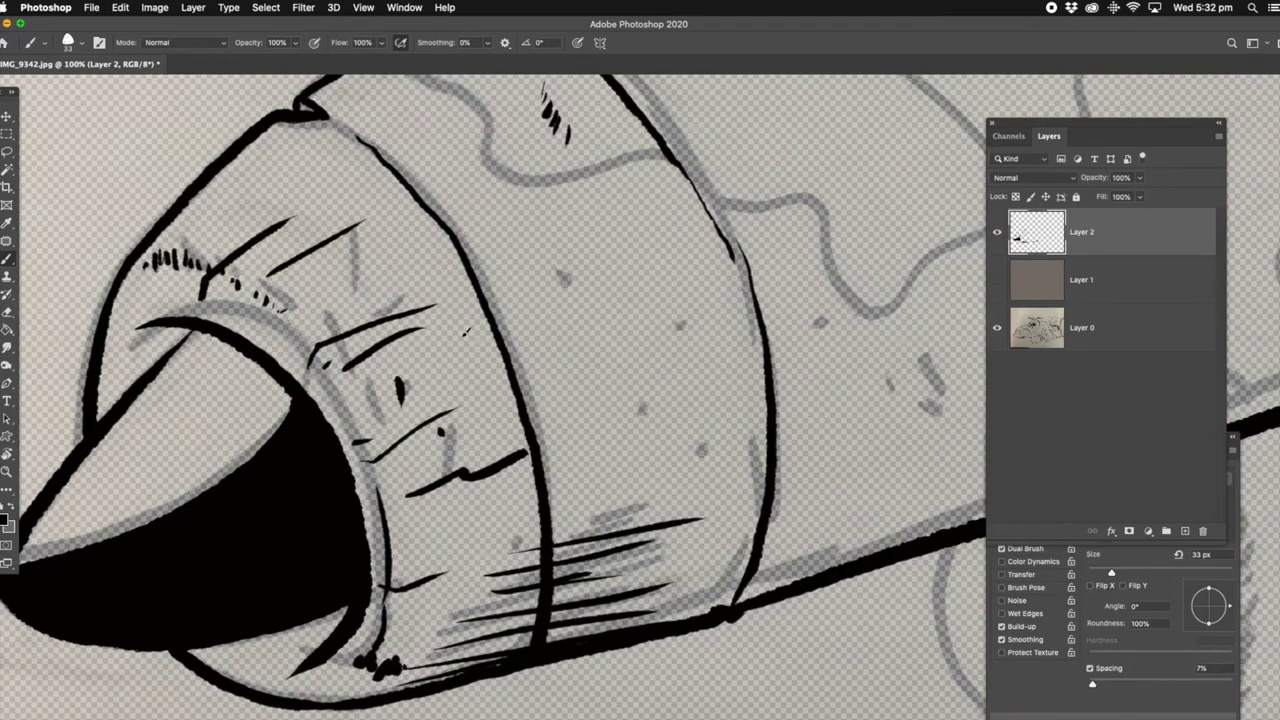
{"action": "scroll", "coordinate": [500, 400], "scroll_direction": "right", "scroll_amount": 5}
{"action": "left_click", "coordinate": [392, 323]}
{"action": "left_click", "coordinate": [481, 401]}
{"action": "left_click_drag", "start_coordinate": [650, 482], "coordinate": [330, 343]}
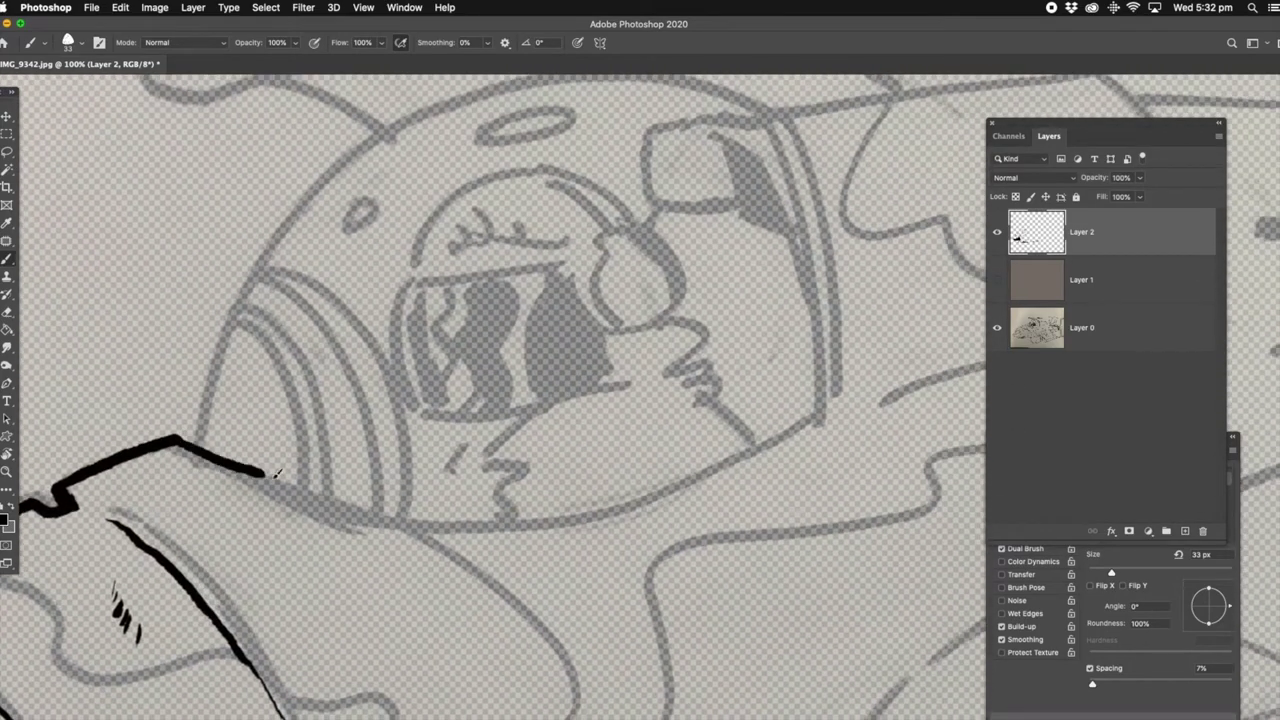
Step: Ink the canopy outline: base curve, top arc, right edge and rear frame
{"action": "left_click_drag", "start_coordinate": [30, 520], "coordinate": [825, 405]}
{"action": "left_click_drag", "start_coordinate": [551, 334], "coordinate": [505, 381]}
{"action": "mouse_move", "coordinate": [112, 500]}
{"action": "left_mouse_down"}
{"action": "mouse_move", "coordinate": [182, 326]}
{"action": "mouse_move", "coordinate": [707, 180]}
{"action": "mouse_move", "coordinate": [772, 456]}
{"action": "left_mouse_up"}
{"action": "left_click_drag", "start_coordinate": [714, 178], "coordinate": [782, 452]}
{"action": "mouse_move", "coordinate": [576, 196]}
{"action": "left_mouse_down"}
{"action": "mouse_move", "coordinate": [686, 270]}
{"action": "mouse_move", "coordinate": [692, 182]}
{"action": "mouse_move", "coordinate": [712, 256]}
{"action": "left_mouse_up"}
Step: Outline the pilot's helmet with its ear ring and the visor's top and bottom curves
{"action": "mouse_move", "coordinate": [586, 300]}
{"action": "left_mouse_down"}
{"action": "mouse_move", "coordinate": [610, 372]}
{"action": "mouse_move", "coordinate": [552, 380]}
{"action": "mouse_move", "coordinate": [542, 344]}
{"action": "mouse_move", "coordinate": [592, 320]}
{"action": "left_mouse_up"}
{"action": "key", "text": "ctrl+z"}
{"action": "left_click_drag", "start_coordinate": [596, 378], "coordinate": [620, 314]}
{"action": "left_click_drag", "start_coordinate": [420, 248], "coordinate": [572, 320]}
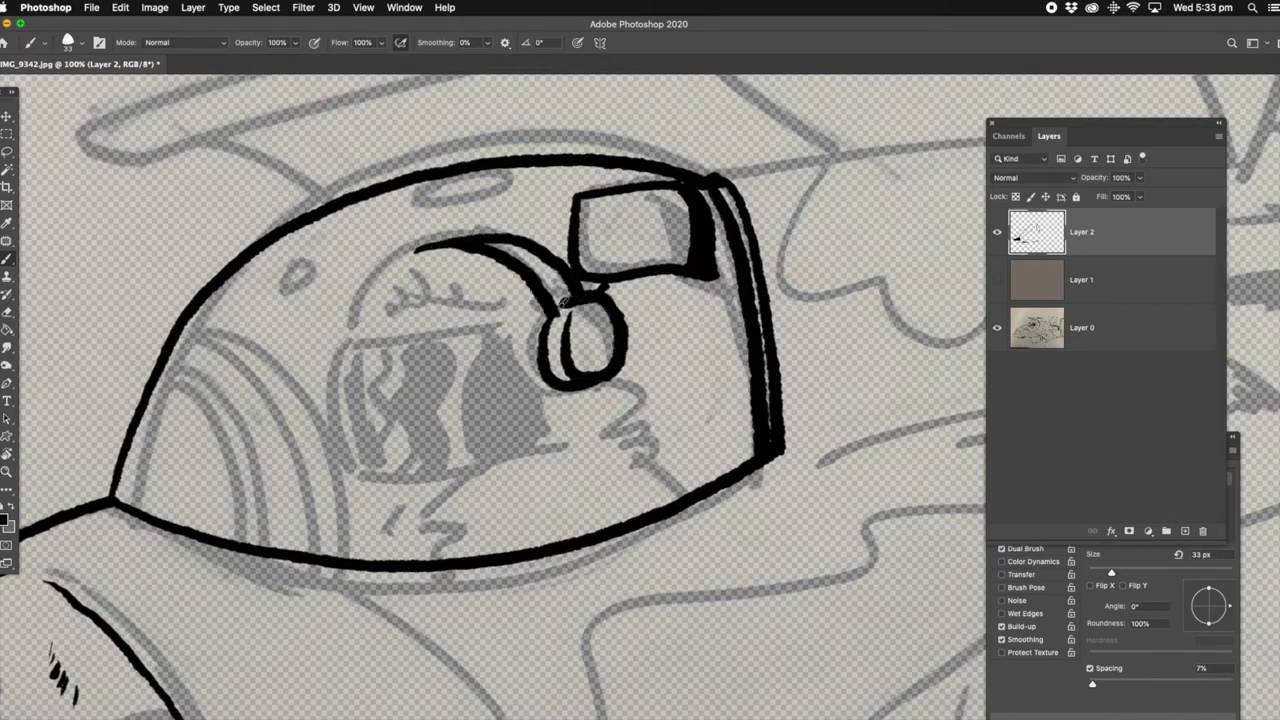
{"action": "left_click_drag", "start_coordinate": [342, 342], "coordinate": [525, 325]}
{"action": "mouse_move", "coordinate": [428, 248]}
{"action": "left_mouse_down"}
{"action": "mouse_move", "coordinate": [358, 298]}
{"action": "mouse_move", "coordinate": [338, 348]}
{"action": "left_mouse_up"}
{"action": "left_click_drag", "start_coordinate": [436, 242], "coordinate": [372, 270]}
{"action": "mouse_move", "coordinate": [340, 345]}
{"action": "left_mouse_down"}
{"action": "mouse_move", "coordinate": [384, 478]}
{"action": "mouse_move", "coordinate": [582, 388]}
{"action": "left_mouse_up"}
Step: Fill the visor with black stripes, leaving a wavy reflection
{"action": "left_click_drag", "start_coordinate": [452, 342], "coordinate": [462, 462]}
{"action": "left_click_drag", "start_coordinate": [432, 342], "coordinate": [428, 466]}
{"action": "mouse_move", "coordinate": [410, 338]}
{"action": "left_mouse_down"}
{"action": "mouse_move", "coordinate": [398, 470]}
{"action": "mouse_move", "coordinate": [416, 470]}
{"action": "mouse_move", "coordinate": [380, 472]}
{"action": "left_mouse_up"}
{"action": "mouse_move", "coordinate": [362, 340]}
{"action": "left_mouse_down"}
{"action": "mouse_move", "coordinate": [352, 440]}
{"action": "mouse_move", "coordinate": [350, 350]}
{"action": "left_mouse_up"}
{"action": "left_click_drag", "start_coordinate": [472, 336], "coordinate": [486, 430]}
{"action": "left_click_drag", "start_coordinate": [476, 455], "coordinate": [572, 400]}
{"action": "mouse_move", "coordinate": [570, 345]}
{"action": "left_mouse_down"}
{"action": "mouse_move", "coordinate": [485, 345]}
{"action": "mouse_move", "coordinate": [506, 393]}
{"action": "mouse_move", "coordinate": [551, 417]}
{"action": "left_mouse_up"}
Step: Add inner canopy arcs, the pilot's zigzag collar, oval rivets and dashes under the canopy
{"action": "mouse_move", "coordinate": [166, 370]}
{"action": "left_mouse_down"}
{"action": "mouse_move", "coordinate": [248, 540]}
{"action": "mouse_move", "coordinate": [280, 546]}
{"action": "left_mouse_up"}
{"action": "left_click_drag", "start_coordinate": [162, 366], "coordinate": [340, 556]}
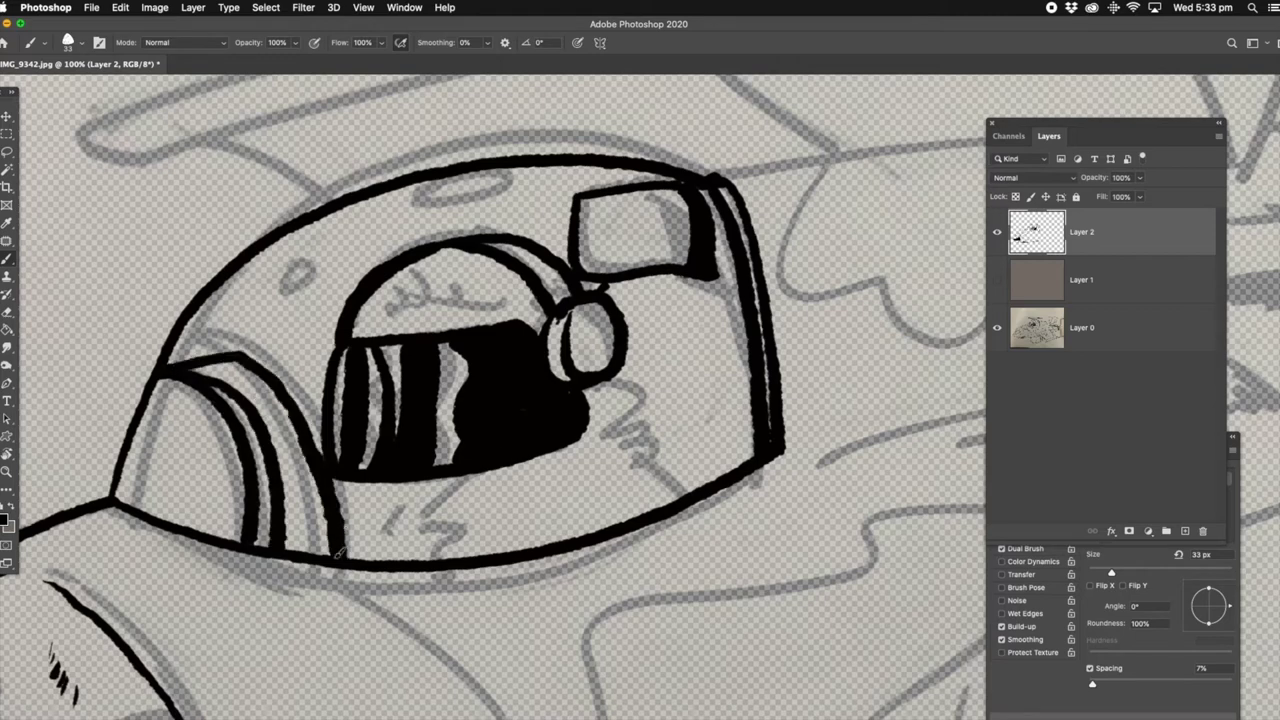
{"action": "left_click_drag", "start_coordinate": [655, 388], "coordinate": [680, 485]}
{"action": "left_click_drag", "start_coordinate": [545, 470], "coordinate": [462, 555]}
{"action": "mouse_move", "coordinate": [725, 300]}
{"action": "left_mouse_down"}
{"action": "mouse_move", "coordinate": [692, 480]}
{"action": "mouse_move", "coordinate": [640, 368]}
{"action": "mouse_move", "coordinate": [601, 401]}
{"action": "left_mouse_up"}
{"action": "left_click_drag", "start_coordinate": [311, 284], "coordinate": [305, 280]}
{"action": "left_click_drag", "start_coordinate": [548, 190], "coordinate": [545, 192]}
{"action": "left_click_drag", "start_coordinate": [681, 391], "coordinate": [571, 336]}
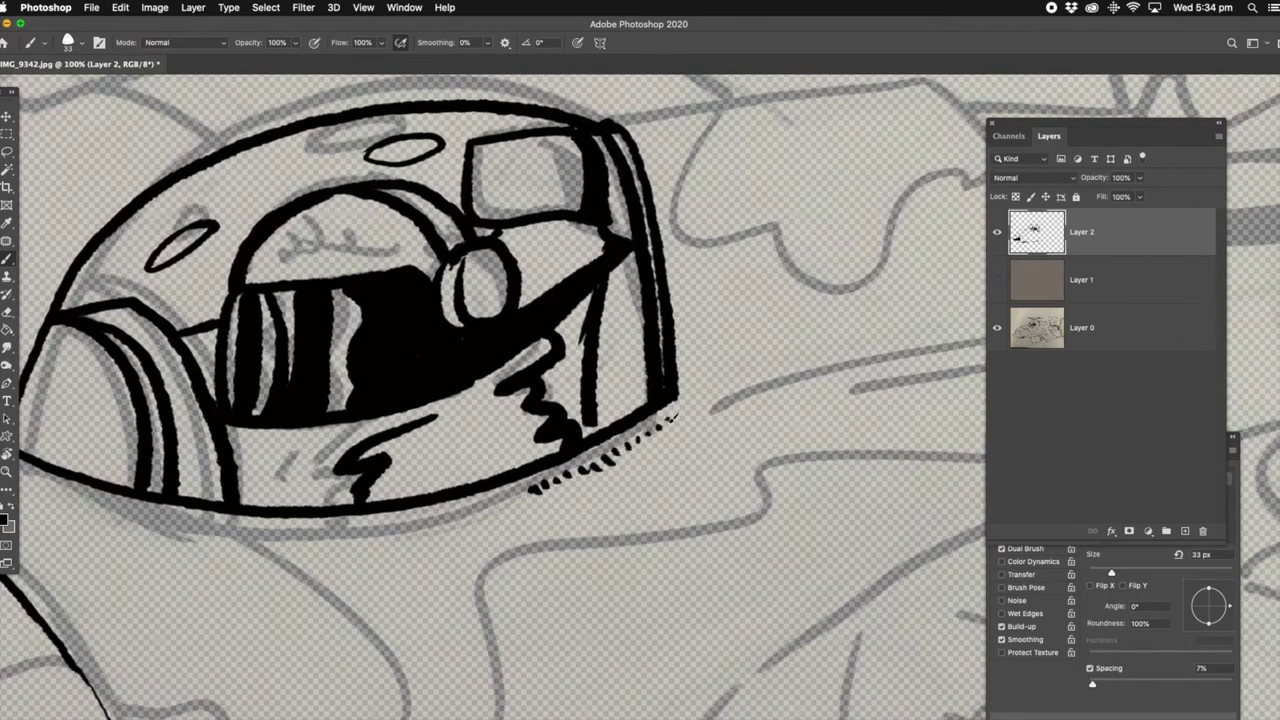
{"action": "left_click_drag", "start_coordinate": [270, 535], "coordinate": [500, 508]}
Step: Ink a rear fuselage contour and the outlines of the tail fins
{"action": "mouse_move", "coordinate": [640, 70]}
{"action": "left_mouse_down"}
{"action": "mouse_move", "coordinate": [430, 320]}
{"action": "mouse_move", "coordinate": [858, 408]}
{"action": "left_mouse_up"}
{"action": "mouse_move", "coordinate": [820, 300]}
{"action": "left_mouse_down"}
{"action": "mouse_move", "coordinate": [520, 310]}
{"action": "mouse_move", "coordinate": [680, 305]}
{"action": "mouse_move", "coordinate": [432, 496]}
{"action": "left_mouse_up"}
{"action": "mouse_move", "coordinate": [528, 145]}
{"action": "left_mouse_down"}
{"action": "mouse_move", "coordinate": [408, 532]}
{"action": "mouse_move", "coordinate": [790, 180]}
{"action": "mouse_move", "coordinate": [722, 530]}
{"action": "left_mouse_up"}
{"action": "mouse_move", "coordinate": [296, 195]}
{"action": "left_mouse_down"}
{"action": "mouse_move", "coordinate": [385, 492]}
{"action": "mouse_move", "coordinate": [495, 253]}
{"action": "left_mouse_up"}
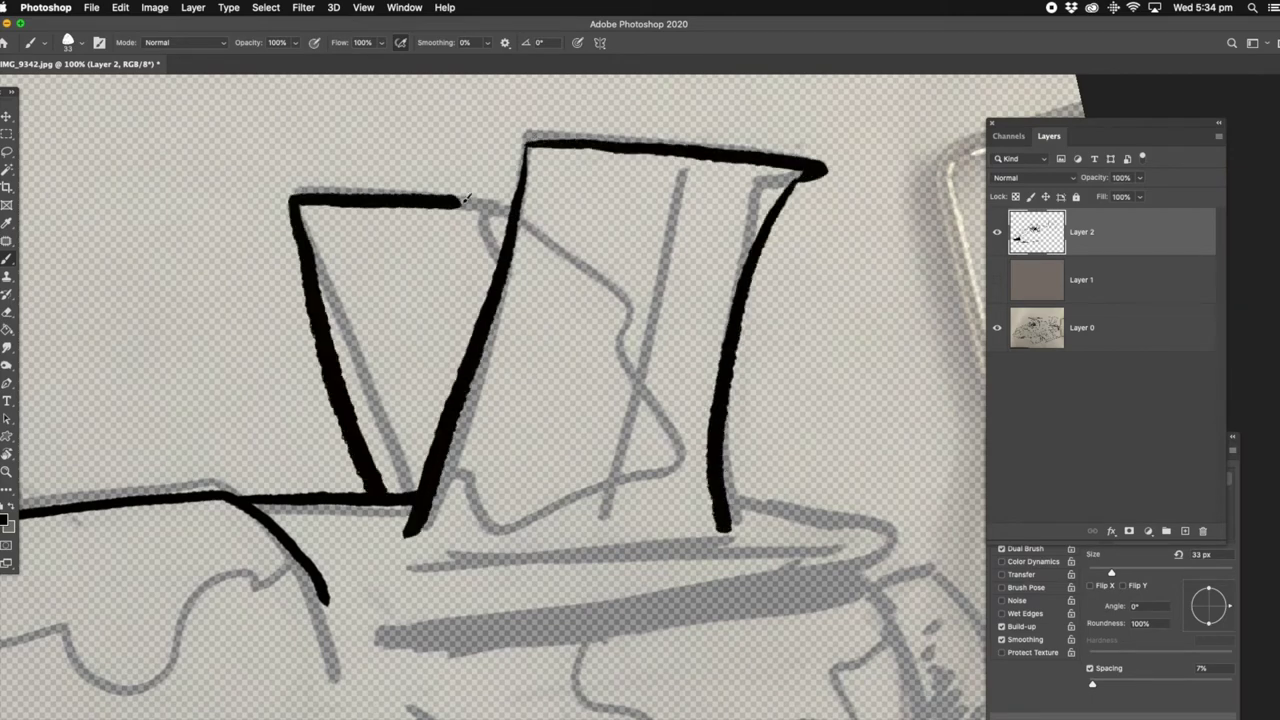
Step: Ink the thick tail base line and the hatched rear exhaust cap
{"action": "left_click_drag", "start_coordinate": [540, 500], "coordinate": [420, 240]}
{"action": "left_click_drag", "start_coordinate": [260, 377], "coordinate": [740, 265]}
{"action": "left_click_drag", "start_coordinate": [612, 245], "coordinate": [676, 333]}
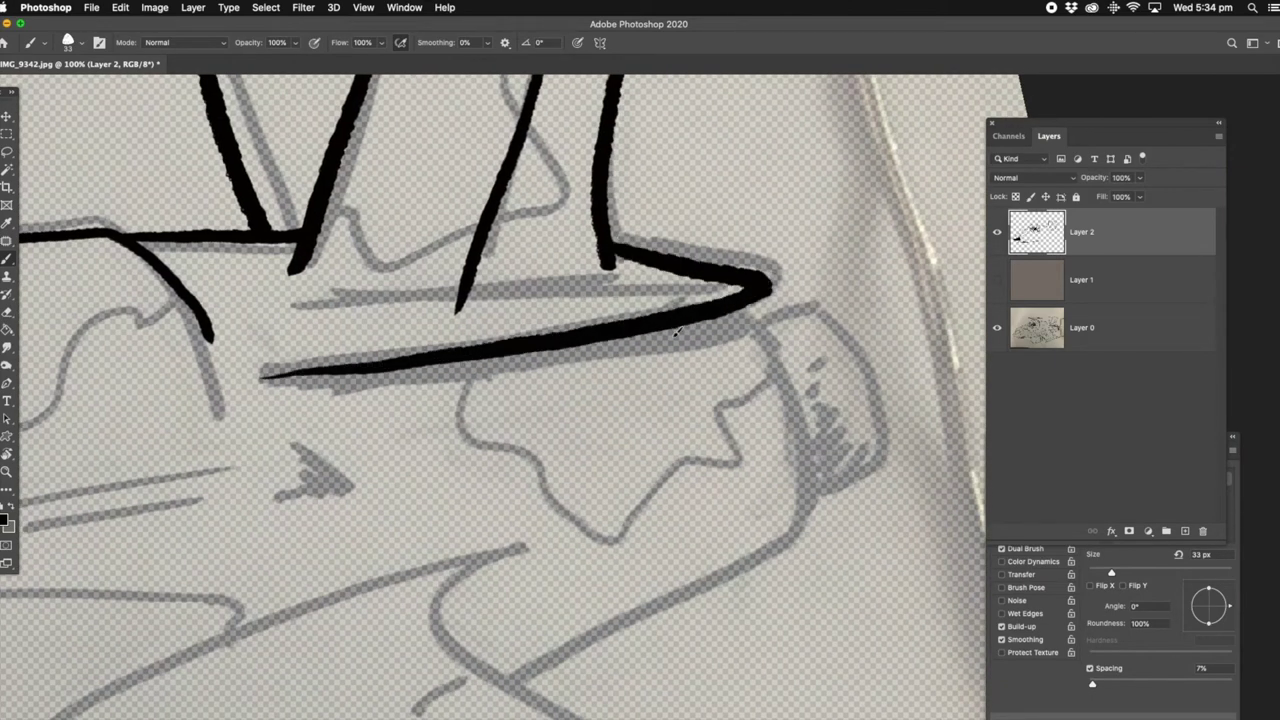
{"action": "mouse_move", "coordinate": [355, 376]}
{"action": "left_mouse_down"}
{"action": "mouse_move", "coordinate": [750, 318]}
{"action": "mouse_move", "coordinate": [615, 273]}
{"action": "mouse_move", "coordinate": [686, 495]}
{"action": "left_mouse_up"}
{"action": "mouse_move", "coordinate": [650, 284]}
{"action": "left_mouse_down"}
{"action": "mouse_move", "coordinate": [706, 266]}
{"action": "mouse_move", "coordinate": [700, 470]}
{"action": "mouse_move", "coordinate": [752, 425]}
{"action": "left_mouse_up"}
{"action": "mouse_move", "coordinate": [704, 405]}
{"action": "left_mouse_down"}
{"action": "mouse_move", "coordinate": [750, 390]}
{"action": "mouse_move", "coordinate": [722, 355]}
{"action": "left_mouse_up"}
{"action": "left_click_drag", "start_coordinate": [700, 360], "coordinate": [720, 190]}
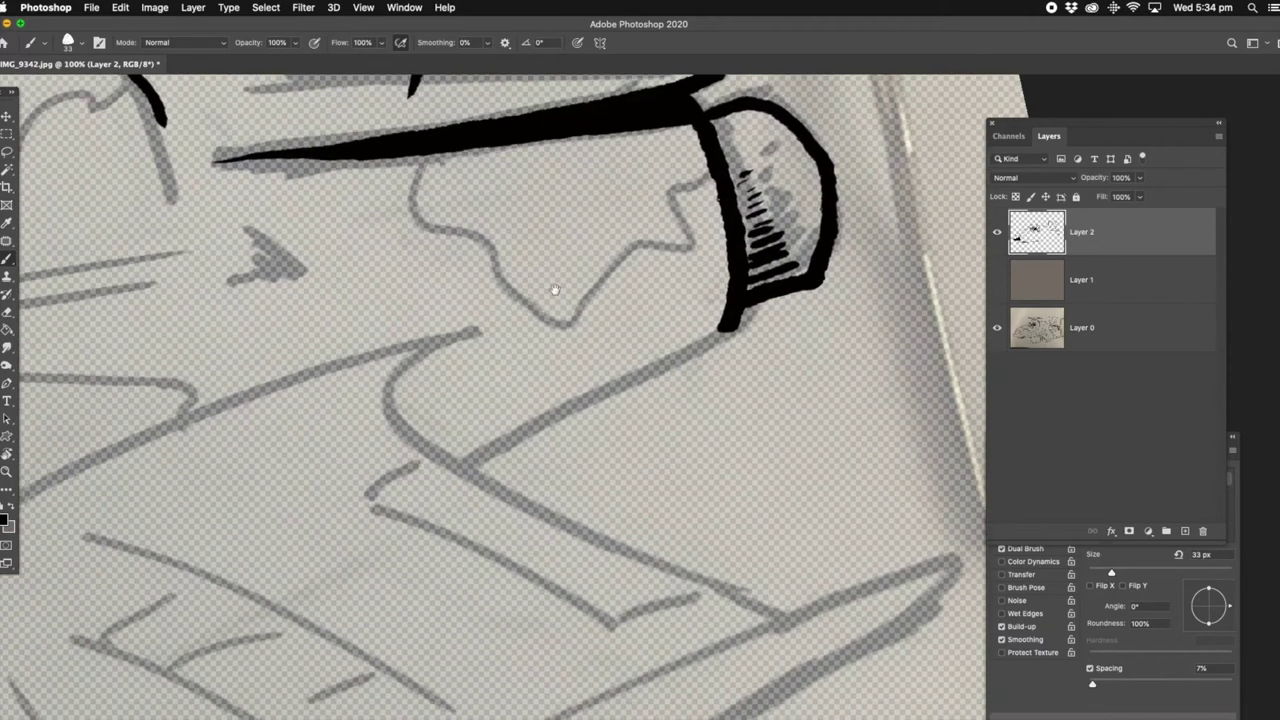
{"action": "left_click_drag", "start_coordinate": [448, 452], "coordinate": [738, 292]}
Step: Ink the wing's curved edge, its rolled tip loop and the flap panel outline
{"action": "left_click_drag", "start_coordinate": [64, 609], "coordinate": [384, 385]}
{"action": "mouse_move", "coordinate": [130, 463]}
{"action": "left_mouse_down"}
{"action": "mouse_move", "coordinate": [474, 194]}
{"action": "mouse_move", "coordinate": [778, 112]}
{"action": "mouse_move", "coordinate": [290, 548]}
{"action": "left_mouse_up"}
{"action": "mouse_move", "coordinate": [551, 360]}
{"action": "left_mouse_down"}
{"action": "mouse_move", "coordinate": [463, 522]}
{"action": "mouse_move", "coordinate": [688, 368]}
{"action": "mouse_move", "coordinate": [565, 423]}
{"action": "mouse_move", "coordinate": [602, 330]}
{"action": "mouse_move", "coordinate": [628, 342]}
{"action": "mouse_move", "coordinate": [668, 400]}
{"action": "mouse_move", "coordinate": [167, 475]}
{"action": "left_mouse_up"}
{"action": "mouse_move", "coordinate": [172, 402]}
{"action": "left_mouse_down"}
{"action": "mouse_move", "coordinate": [900, 294]}
{"action": "mouse_move", "coordinate": [880, 330]}
{"action": "left_mouse_up"}
{"action": "mouse_move", "coordinate": [234, 500]}
{"action": "left_mouse_down"}
{"action": "mouse_move", "coordinate": [936, 318]}
{"action": "mouse_move", "coordinate": [966, 532]}
{"action": "left_mouse_up"}
{"action": "mouse_move", "coordinate": [568, 143]}
{"action": "left_mouse_down"}
{"action": "mouse_move", "coordinate": [743, 443]}
{"action": "mouse_move", "coordinate": [810, 510]}
{"action": "left_mouse_up"}
{"action": "left_click_drag", "start_coordinate": [384, 251], "coordinate": [528, 233]}
{"action": "left_click_drag", "start_coordinate": [536, 480], "coordinate": [722, 434]}
{"action": "left_click_drag", "start_coordinate": [364, 260], "coordinate": [536, 474]}
Step: Add rivet dots, ink blobs and hatch strokes on the wing, then zoom out to 28%
{"action": "scroll", "coordinate": [500, 400], "scroll_direction": "left", "scroll_amount": 5}
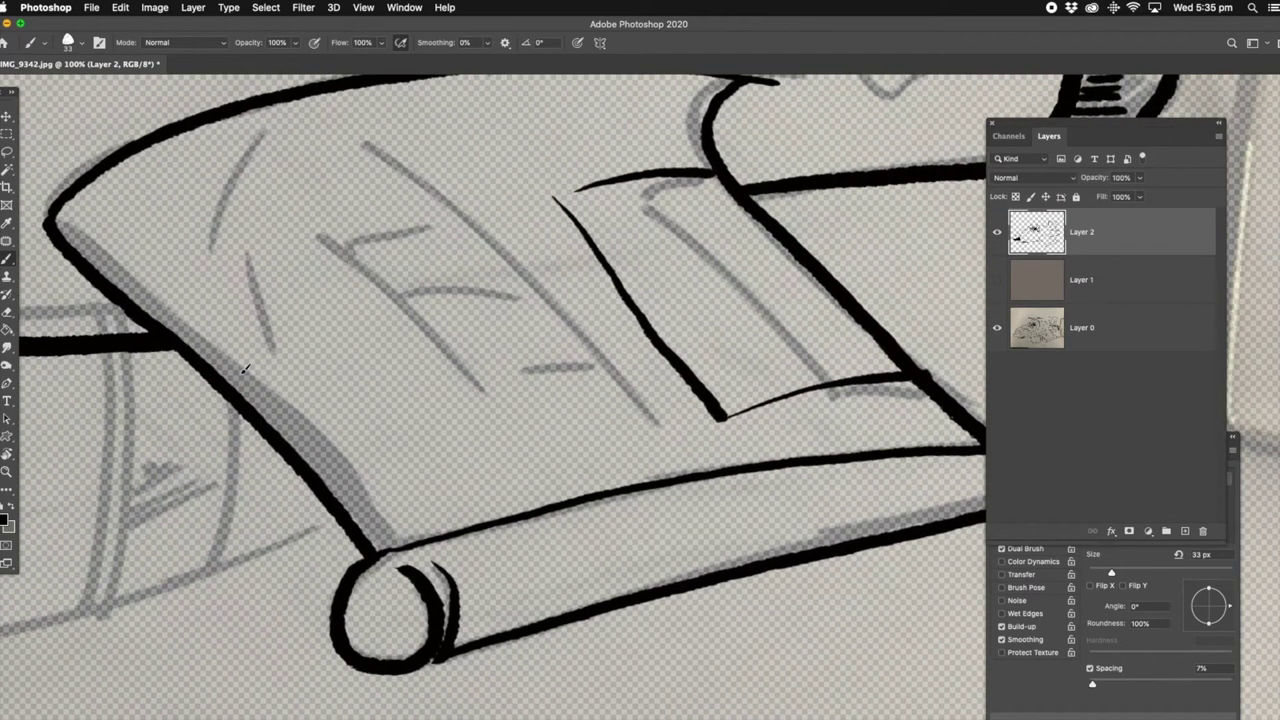
{"action": "left_click_drag", "start_coordinate": [400, 345], "coordinate": [575, 345]}
{"action": "left_click_drag", "start_coordinate": [335, 457], "coordinate": [585, 382]}
{"action": "left_click_drag", "start_coordinate": [220, 306], "coordinate": [268, 280]}
{"action": "left_click_drag", "start_coordinate": [328, 284], "coordinate": [368, 275]}
{"action": "left_click_drag", "start_coordinate": [308, 315], "coordinate": [480, 256]}
{"action": "left_click_drag", "start_coordinate": [430, 218], "coordinate": [466, 212]}
{"action": "left_click_drag", "start_coordinate": [240, 205], "coordinate": [272, 184]}
{"action": "left_click_drag", "start_coordinate": [502, 184], "coordinate": [520, 174]}
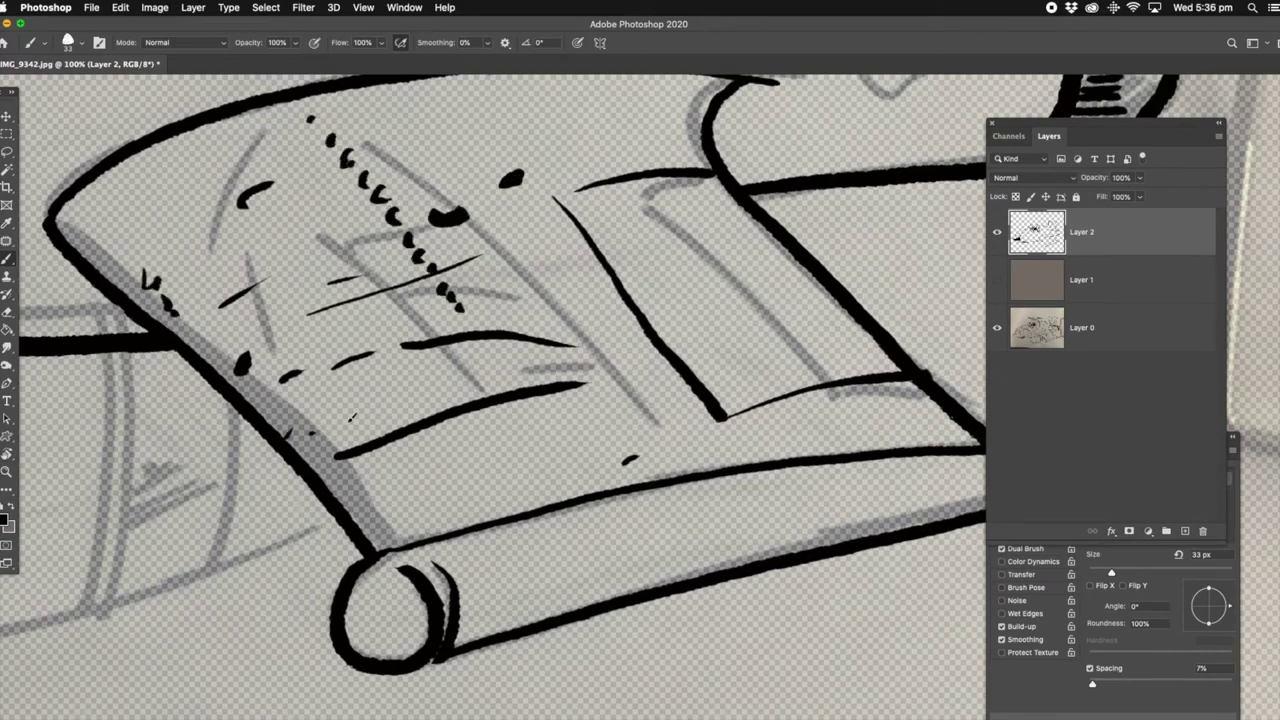
{"action": "left_click_drag", "start_coordinate": [586, 521], "coordinate": [700, 500]}
{"action": "key", "text": "z"}
{"action": "left_click_drag", "start_coordinate": [640, 232], "coordinate": [517, 229]}
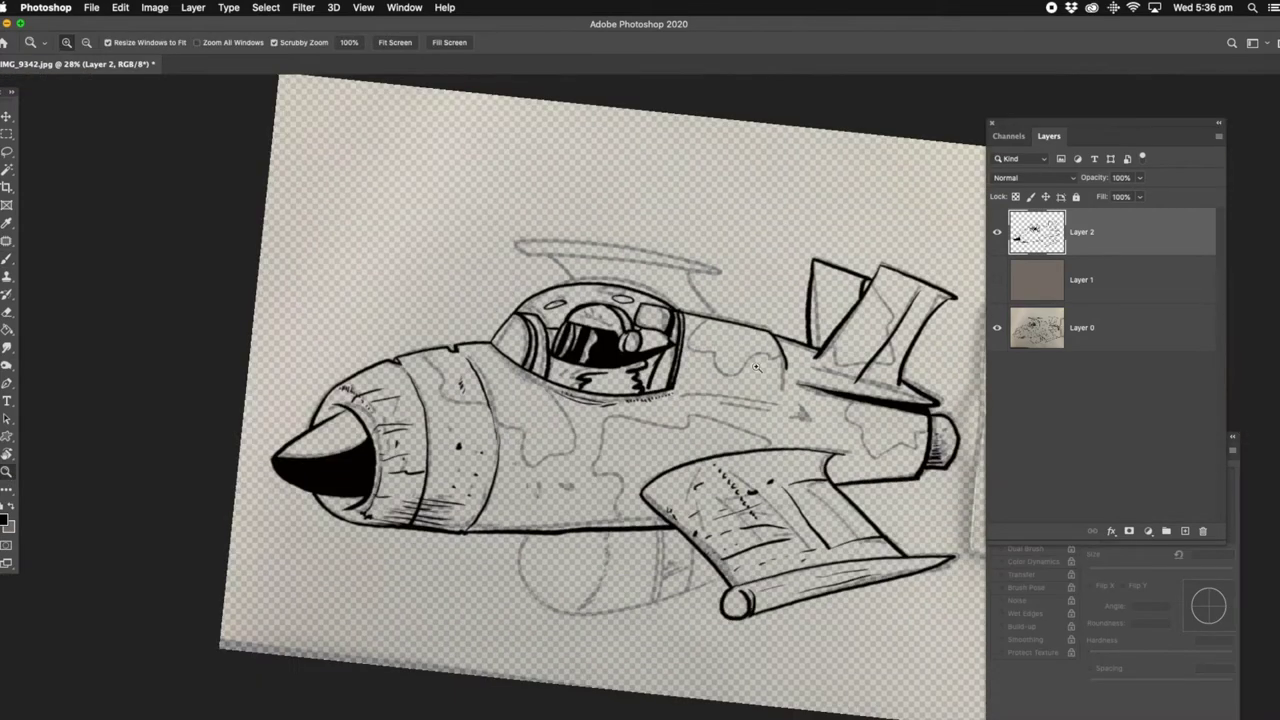
Step: Ink extra curves along the wing and down the roll join
{"action": "left_click", "coordinate": [470, 540]}
{"action": "key", "text": "b"}
{"action": "mouse_move", "coordinate": [268, 388]}
{"action": "left_mouse_down"}
{"action": "mouse_move", "coordinate": [290, 416]}
{"action": "mouse_move", "coordinate": [445, 448]}
{"action": "mouse_move", "coordinate": [583, 433]}
{"action": "left_mouse_up"}
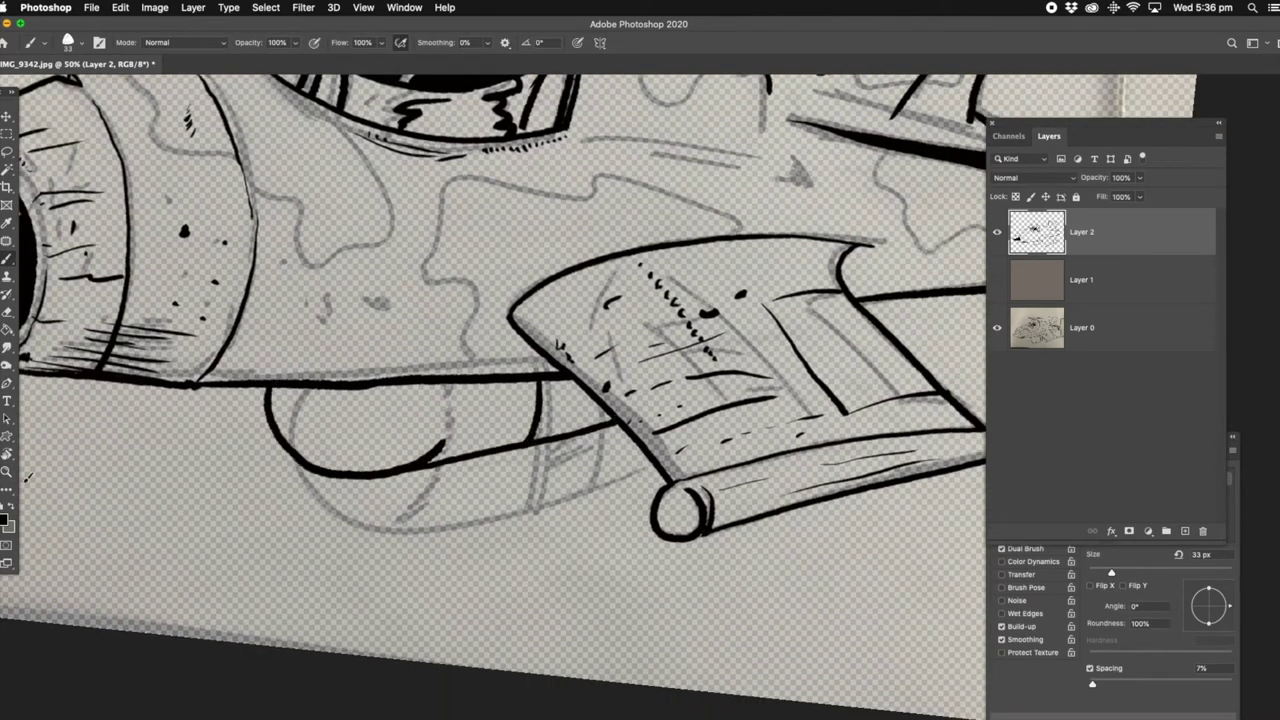
{"action": "key", "text": "z"}
{"action": "left_click", "coordinate": [531, 453]}
{"action": "left_click", "coordinate": [531, 453]}
{"action": "key", "text": "b"}
{"action": "left_click_drag", "start_coordinate": [445, 462], "coordinate": [714, 402]}
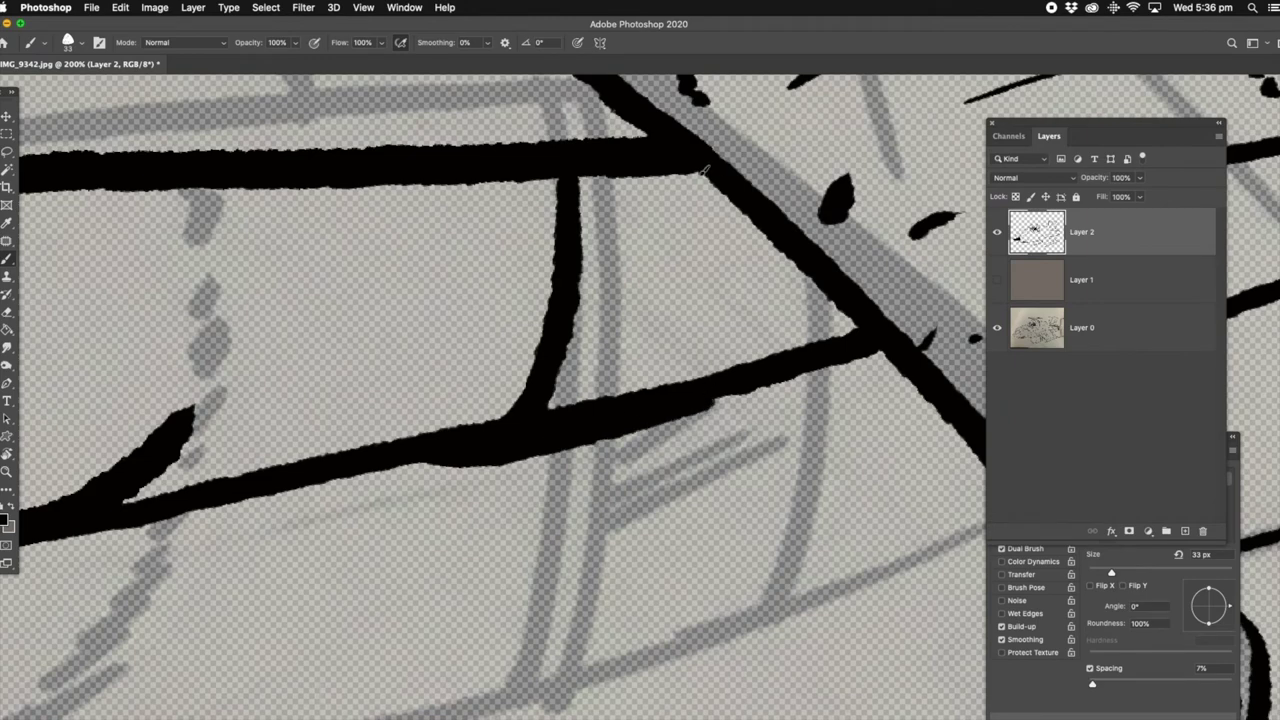
{"action": "left_click_drag", "start_coordinate": [713, 184], "coordinate": [712, 390]}
{"action": "left_click_drag", "start_coordinate": [540, 185], "coordinate": [498, 400]}
Step: Set the foreground to white, re-level the view, show grey Layer 1 and flatten the image
{"action": "left_click", "coordinate": [8, 512]}
{"action": "left_click", "coordinate": [666, 230]}
{"action": "left_click", "coordinate": [971, 211]}
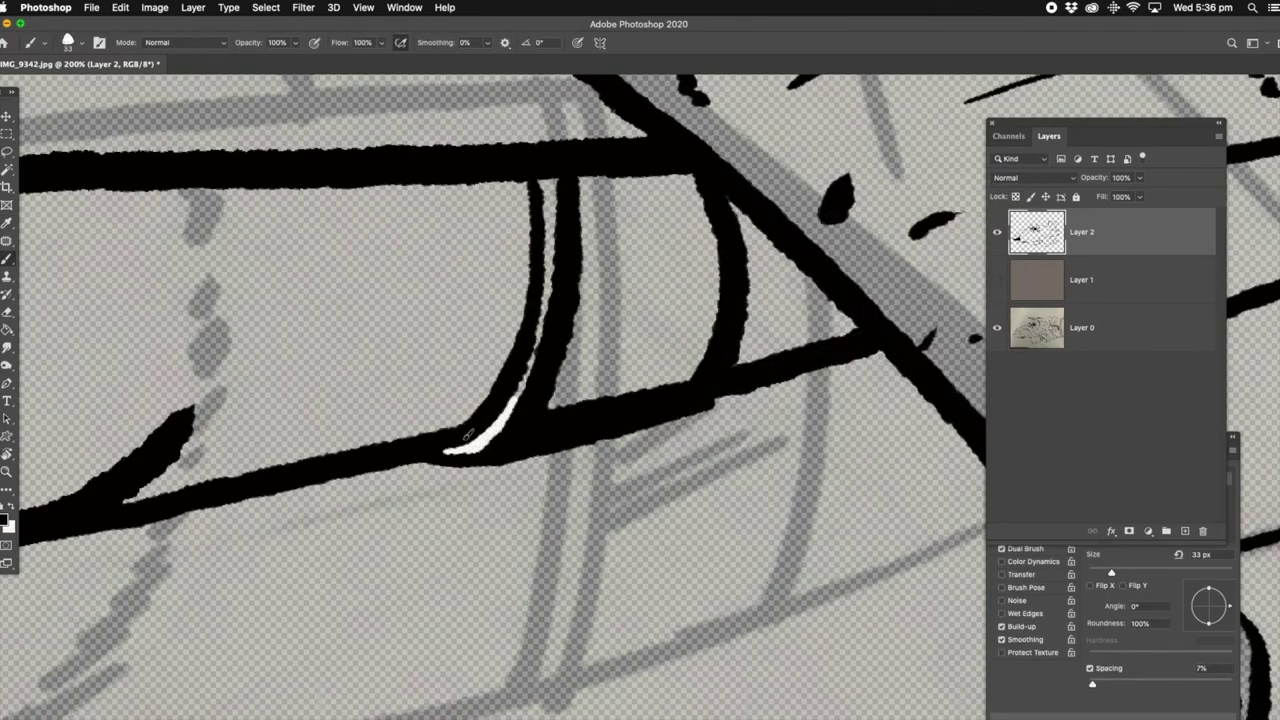
{"action": "key", "text": "r"}
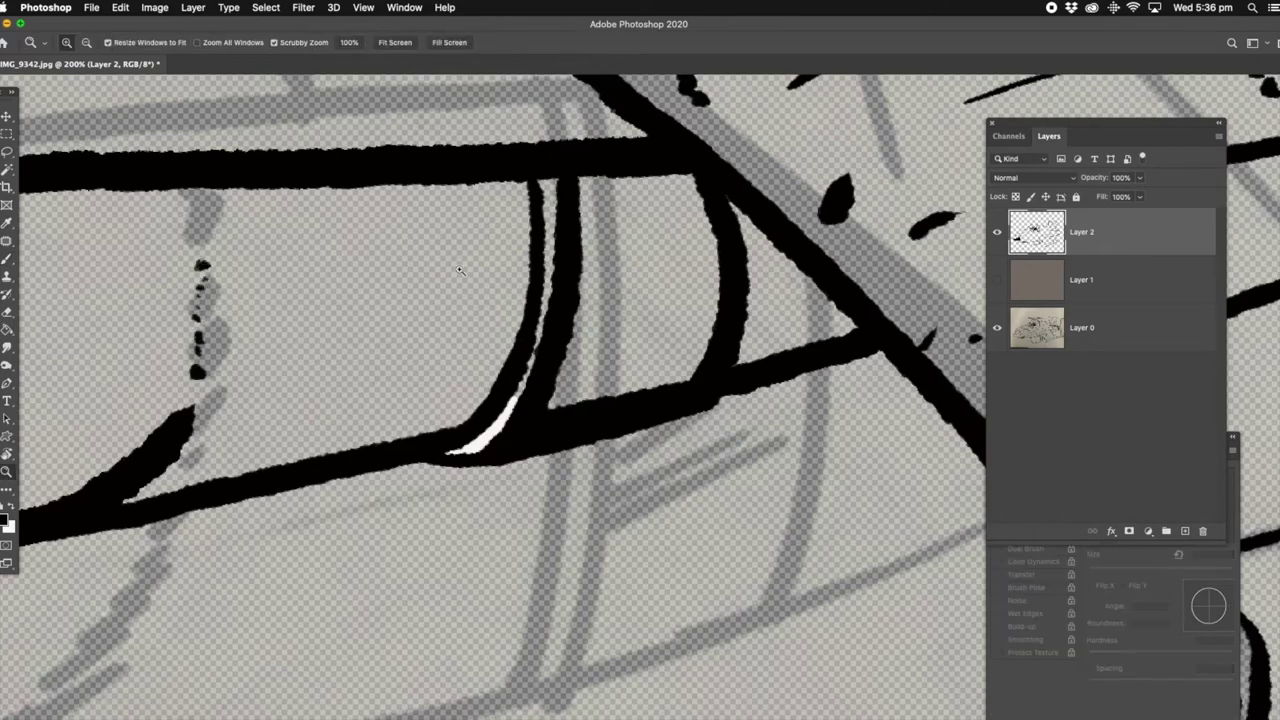
{"action": "key", "text": "ctrl+0"}
{"action": "left_click_drag", "start_coordinate": [578, 296], "coordinate": [494, 268]}
{"action": "key", "text": "z"}
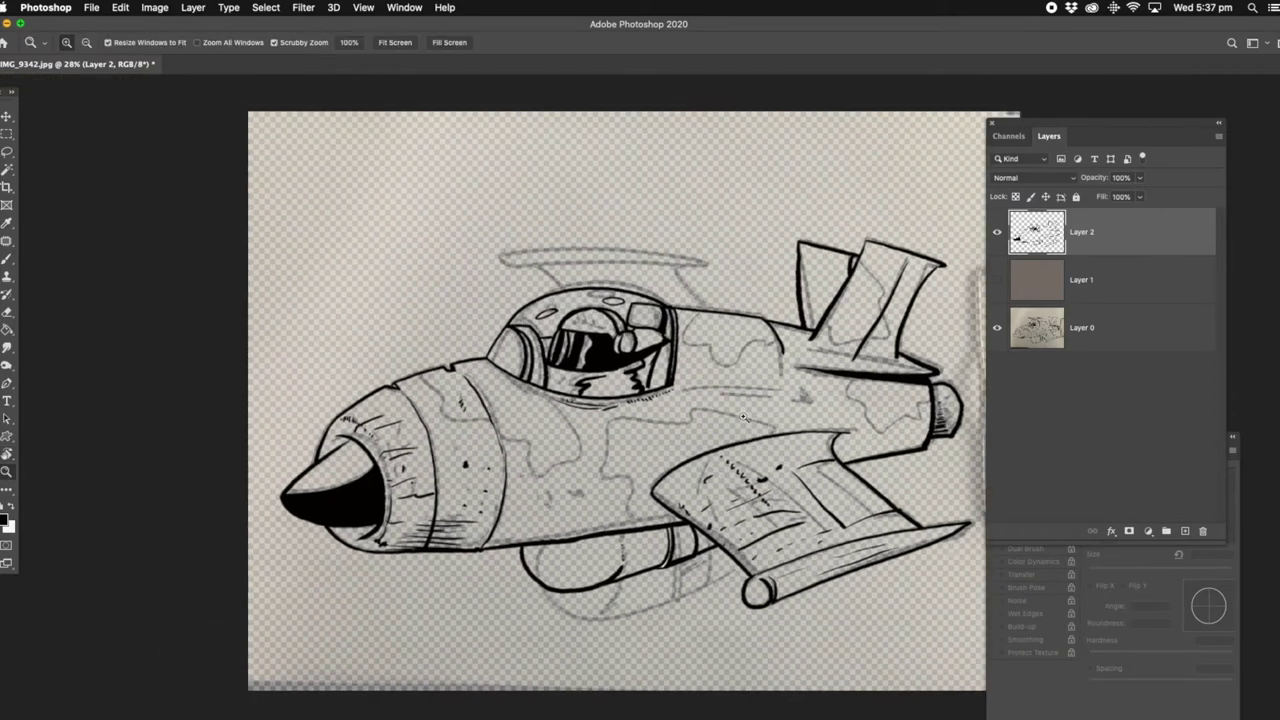
{"action": "left_click", "coordinate": [997, 281]}
{"action": "left_click", "coordinate": [193, 7]}
{"action": "left_click", "coordinate": [206, 560]}
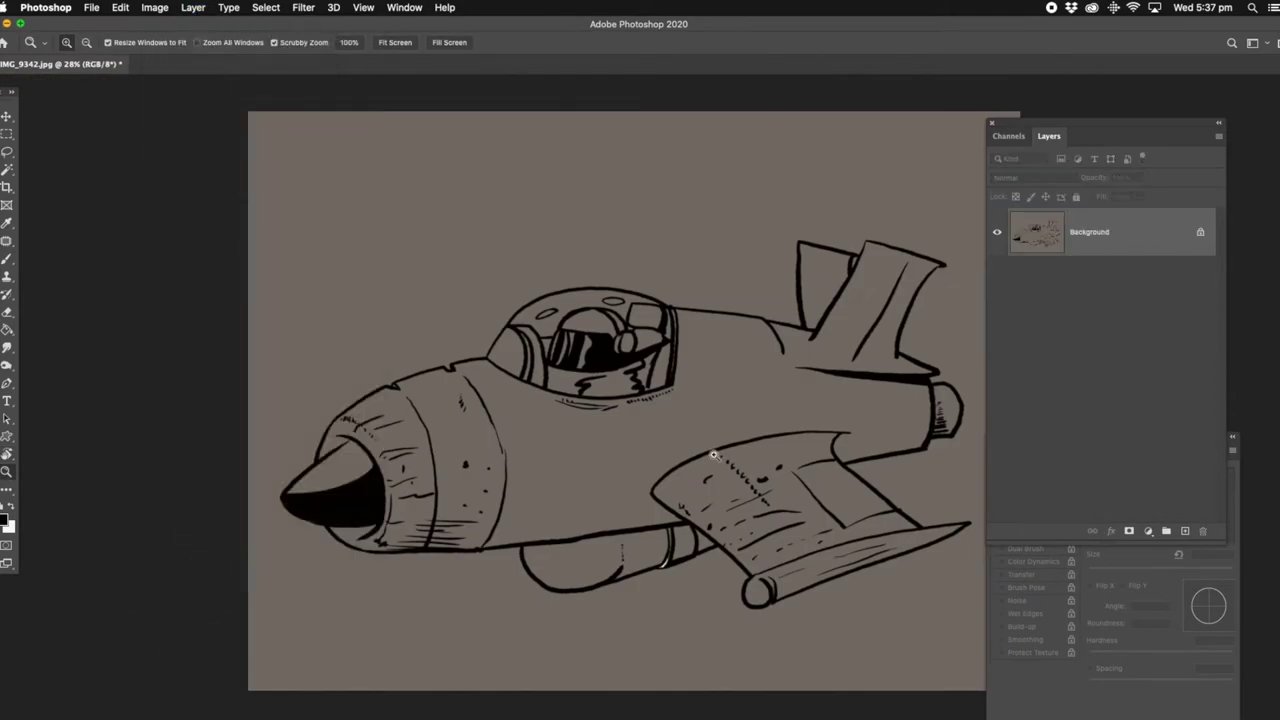
Step: Ink a straight black line along the fuselage
{"action": "key", "text": "ctrl+0"}
{"action": "key", "text": "b"}
{"action": "left_click_drag", "start_coordinate": [290, 396], "coordinate": [787, 321]}
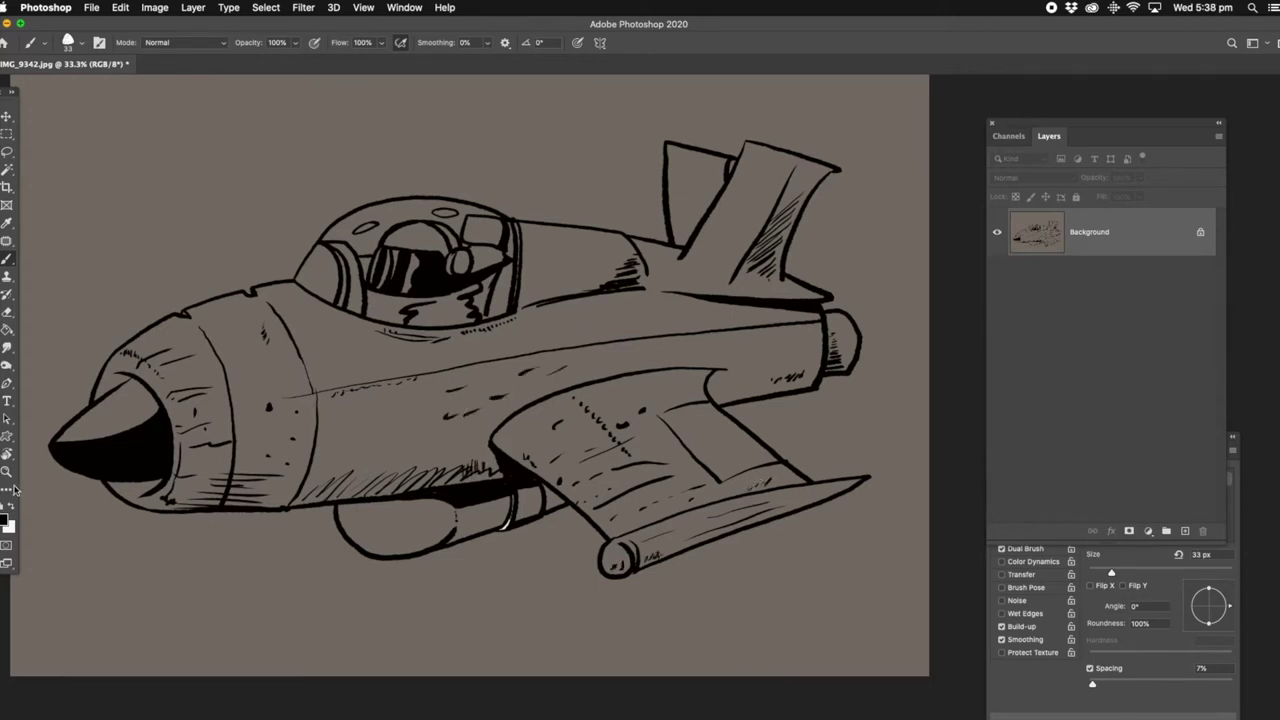
{"action": "scroll", "coordinate": [508, 337], "scroll_direction": "up", "scroll_amount": 1}
{"action": "scroll", "coordinate": [542, 300], "scroll_direction": "up", "scroll_amount": 2}
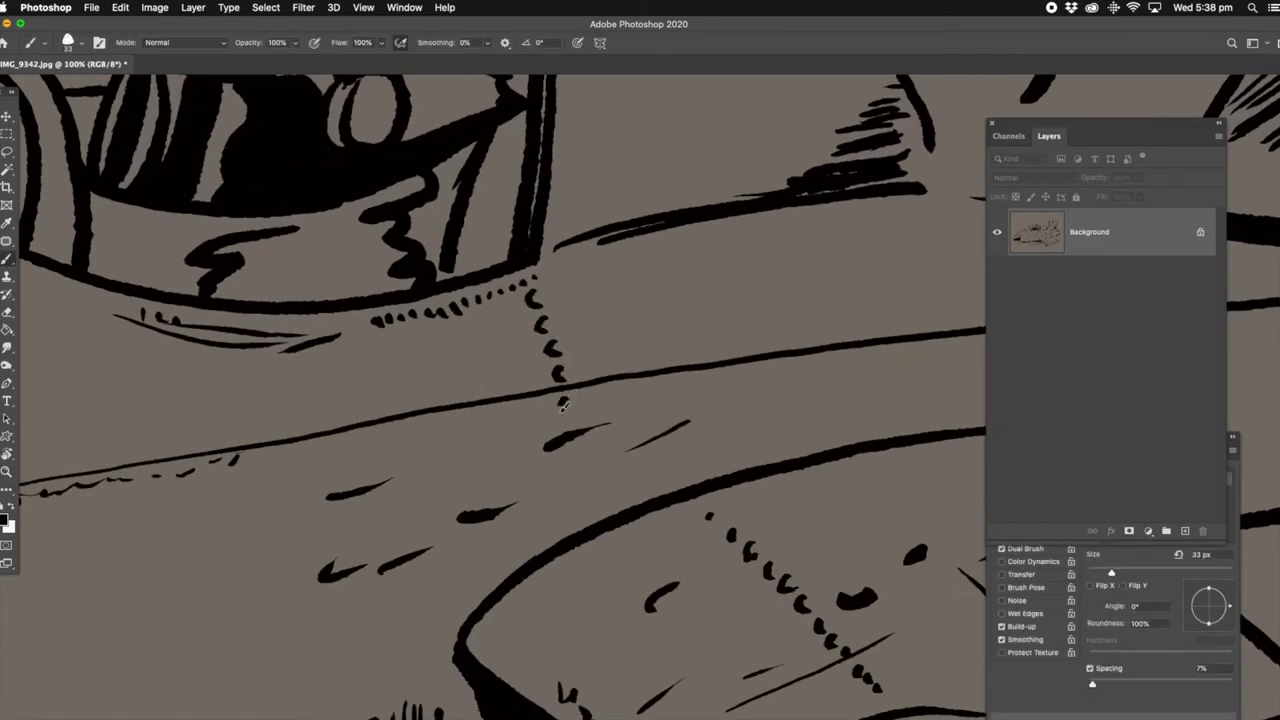
Step: Rotate the view nose-down and thicken the engine cowling contour lines
{"action": "key", "text": "z"}
{"action": "key", "text": "ctrl+0"}
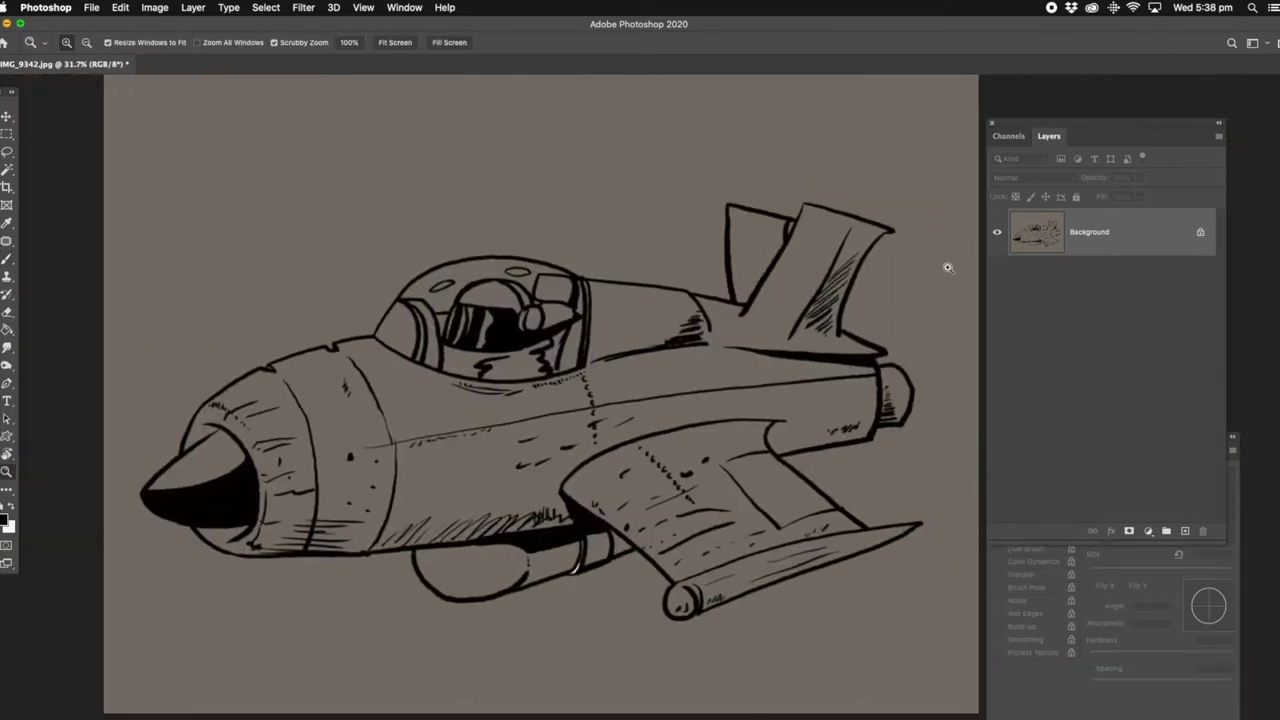
{"action": "key", "text": "r"}
{"action": "mouse_move", "coordinate": [360, 354]}
{"action": "left_mouse_down"}
{"action": "mouse_move", "coordinate": [549, 601]}
{"action": "mouse_move", "coordinate": [414, 486]}
{"action": "left_mouse_up"}
{"action": "scroll", "coordinate": [549, 601], "scroll_direction": "up", "scroll_amount": 2}
{"action": "scroll", "coordinate": [329, 386], "scroll_direction": "up", "scroll_amount": 1}
{"action": "key", "text": "b"}
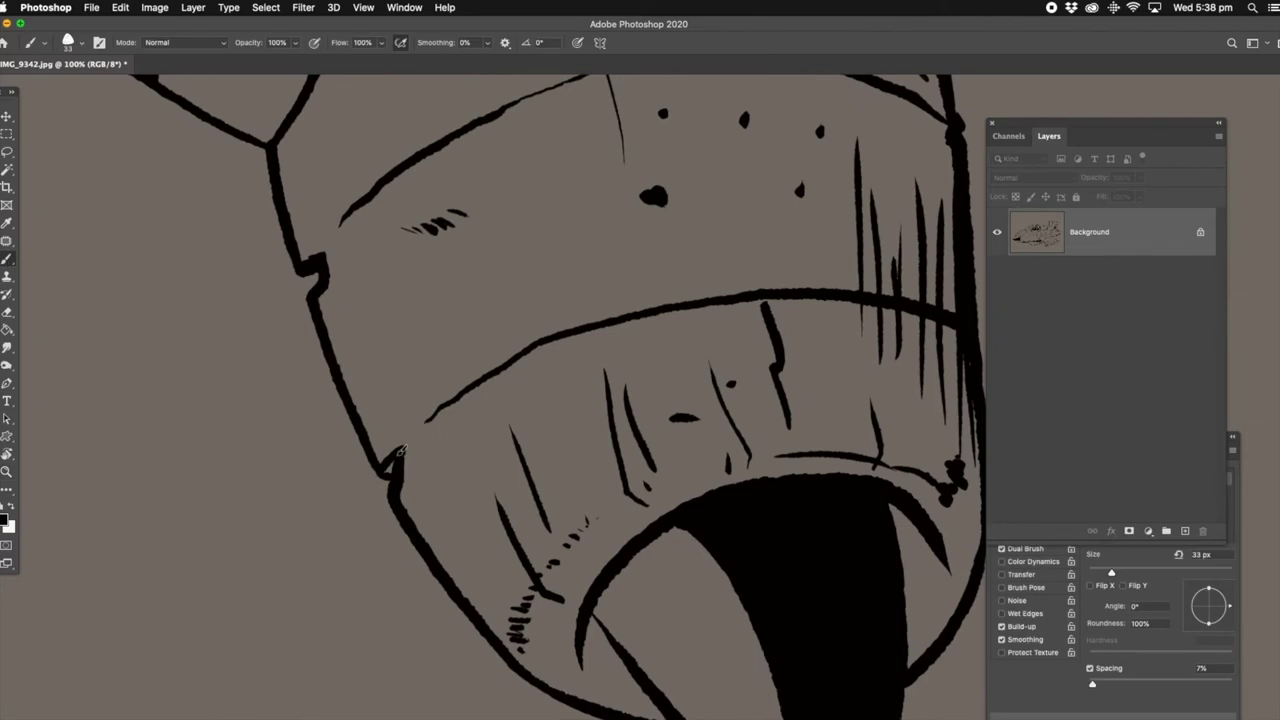
{"action": "mouse_move", "coordinate": [330, 270]}
{"action": "left_mouse_down"}
{"action": "mouse_move", "coordinate": [530, 130]}
{"action": "mouse_move", "coordinate": [500, 105]}
{"action": "mouse_move", "coordinate": [382, 229]}
{"action": "left_mouse_up"}
{"action": "left_click_drag", "start_coordinate": [380, 262], "coordinate": [480, 217]}
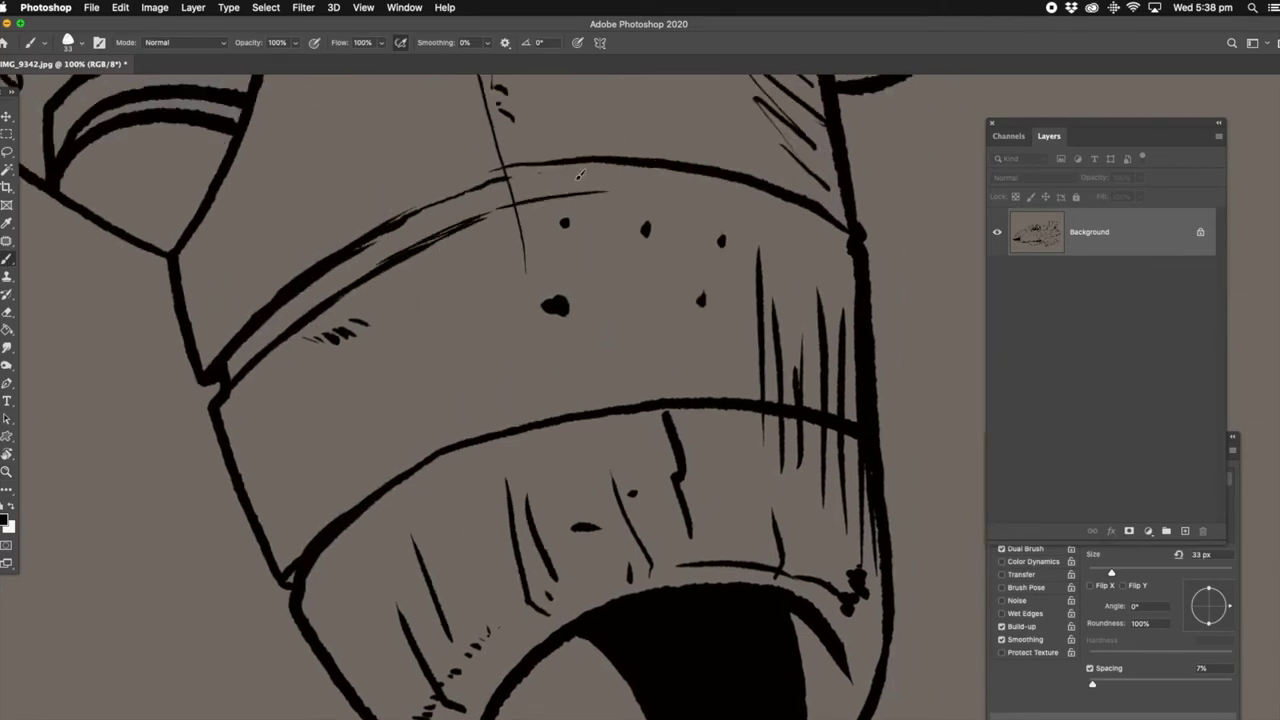
{"action": "left_click_drag", "start_coordinate": [600, 190], "coordinate": [740, 208]}
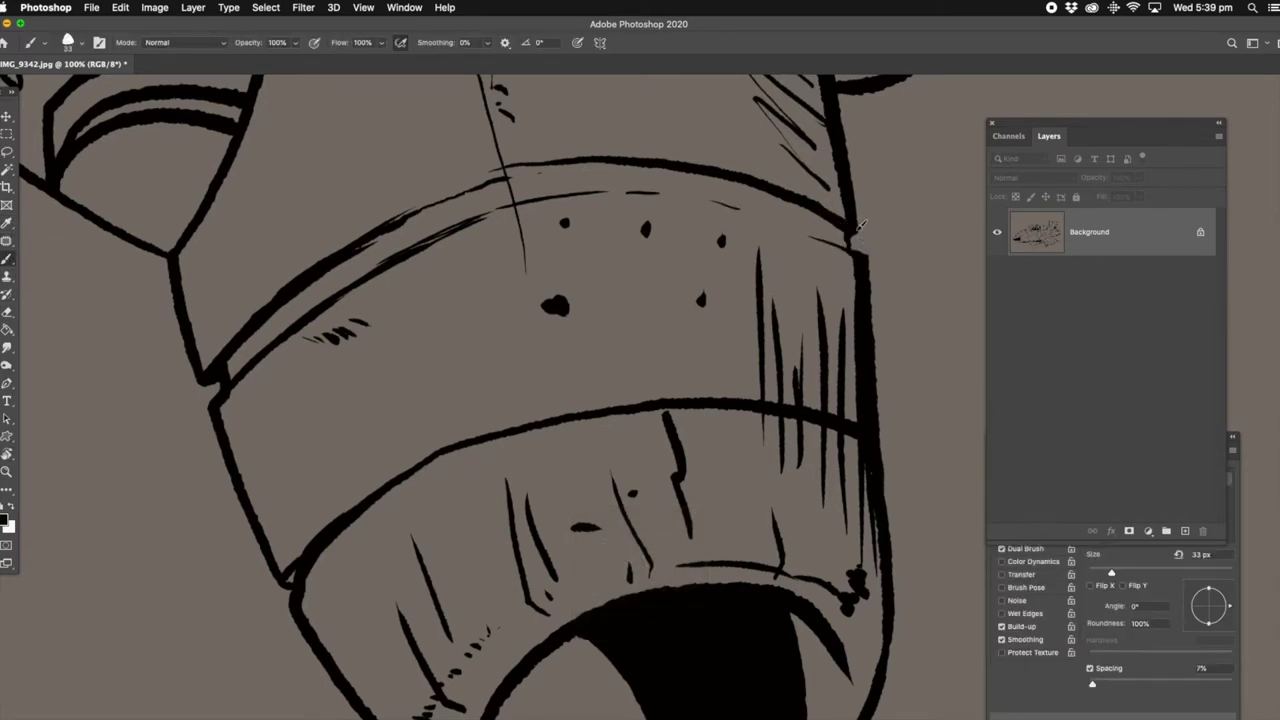
Step: Level the view, zoom onto the belly tank and hatch along its rounded right edge
{"action": "key", "text": "z"}
{"action": "mouse_move", "coordinate": [906, 200]}
{"action": "left_mouse_down"}
{"action": "mouse_move", "coordinate": [406, 257]}
{"action": "mouse_move", "coordinate": [421, 251]}
{"action": "left_mouse_up"}
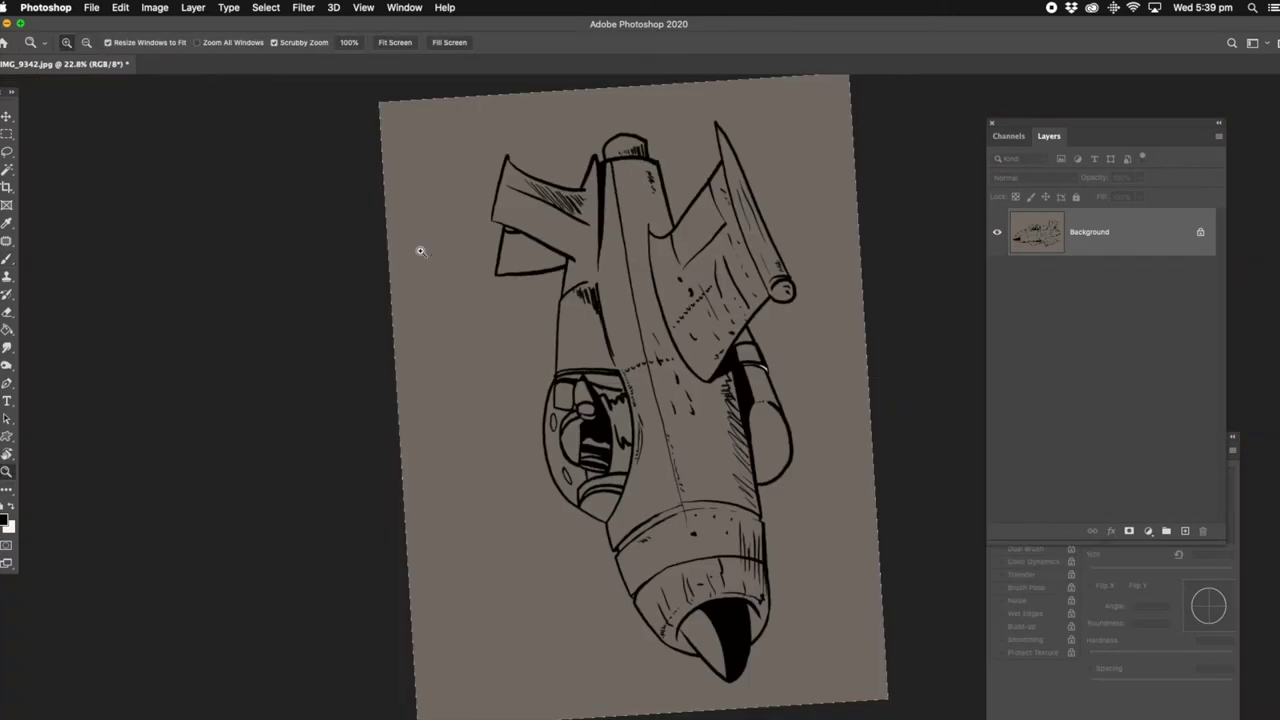
{"action": "key", "text": "v"}
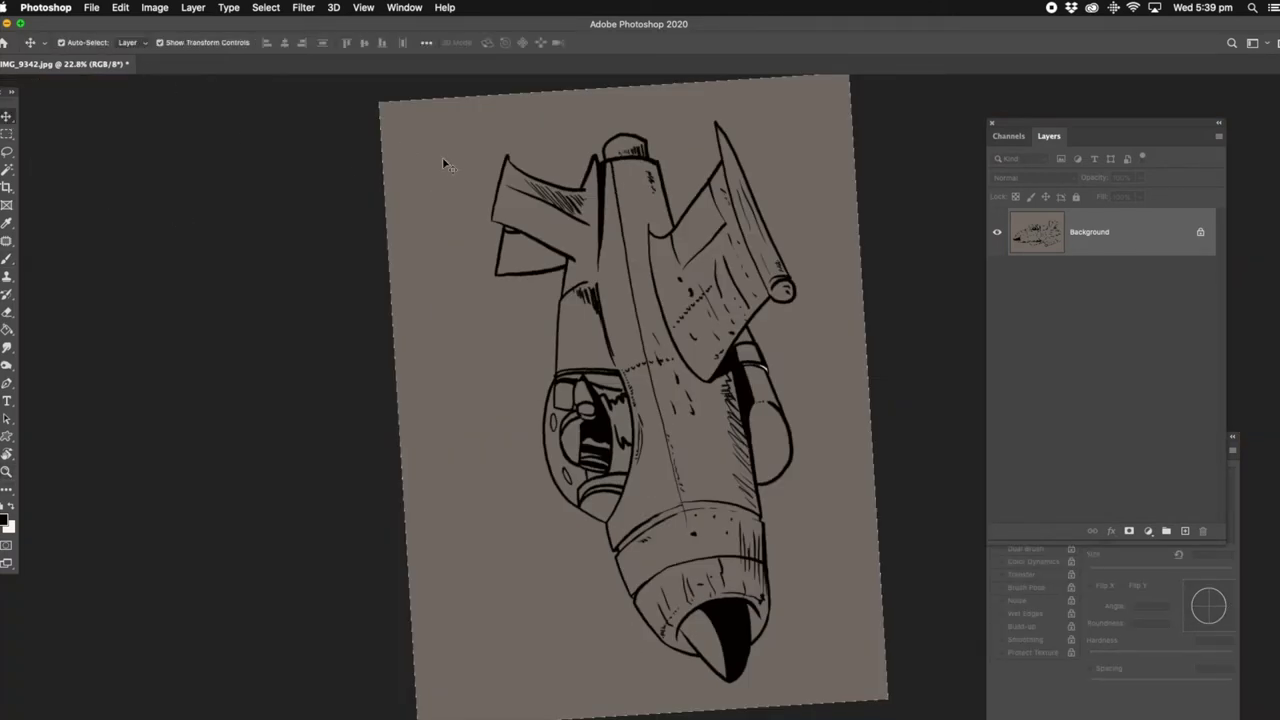
{"action": "key", "text": "z"}
{"action": "mouse_move", "coordinate": [526, 391]}
{"action": "left_mouse_down"}
{"action": "mouse_move", "coordinate": [614, 449]}
{"action": "mouse_move", "coordinate": [505, 378]}
{"action": "left_mouse_up"}
{"action": "key", "text": "r"}
{"action": "left_click", "coordinate": [505, 378]}
{"action": "left_click", "coordinate": [505, 378]}
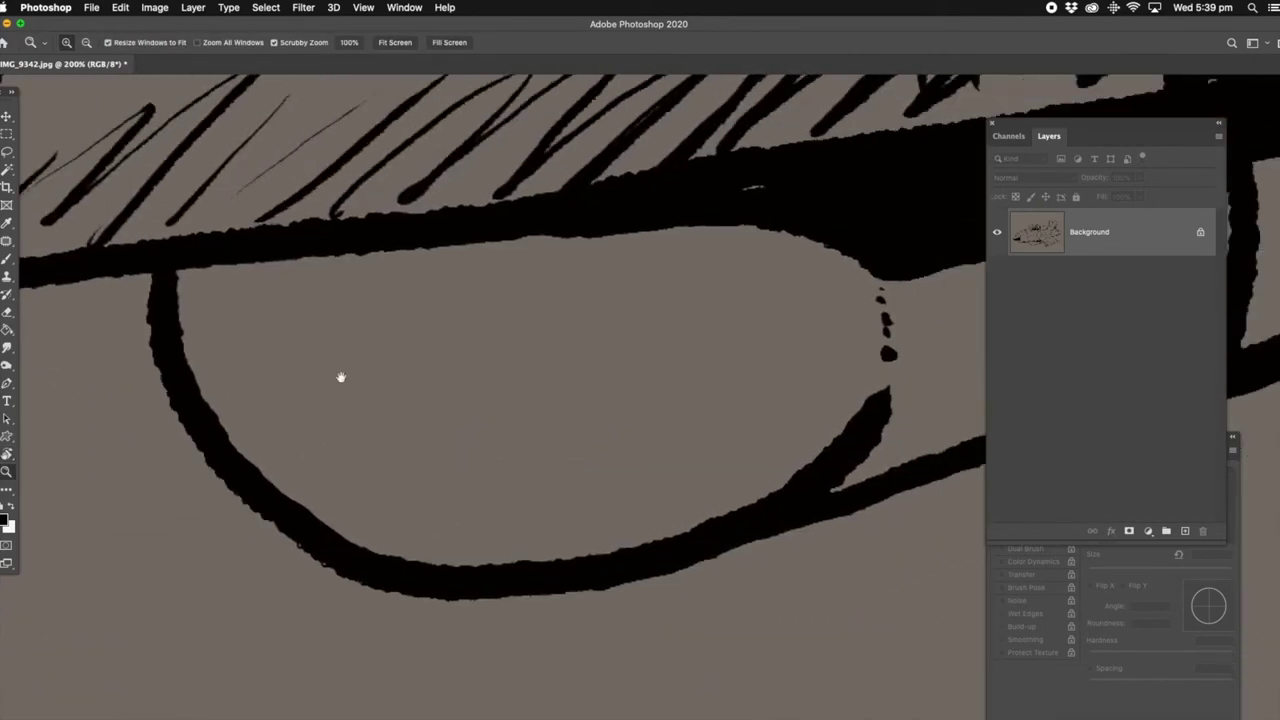
{"action": "key", "text": "b"}
{"action": "mouse_move", "coordinate": [832, 282]}
{"action": "left_mouse_down"}
{"action": "mouse_move", "coordinate": [818, 400]}
{"action": "mouse_move", "coordinate": [672, 512]}
{"action": "left_mouse_up"}
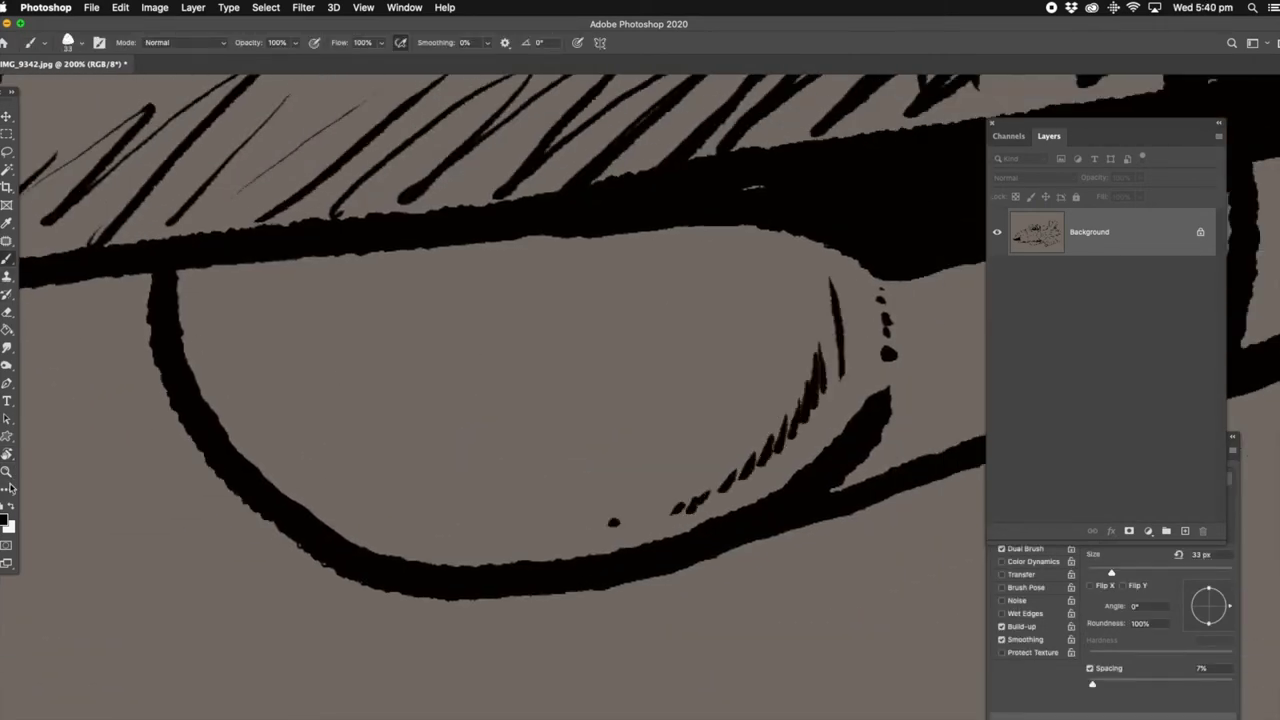
Step: Dab three small dots inside the tank, then fit the plane on screen
{"action": "left_click", "coordinate": [486, 414]}
{"action": "left_click", "coordinate": [592, 377]}
{"action": "left_click", "coordinate": [722, 319]}
{"action": "scroll", "coordinate": [585, 292], "scroll_direction": "right", "scroll_amount": 10}
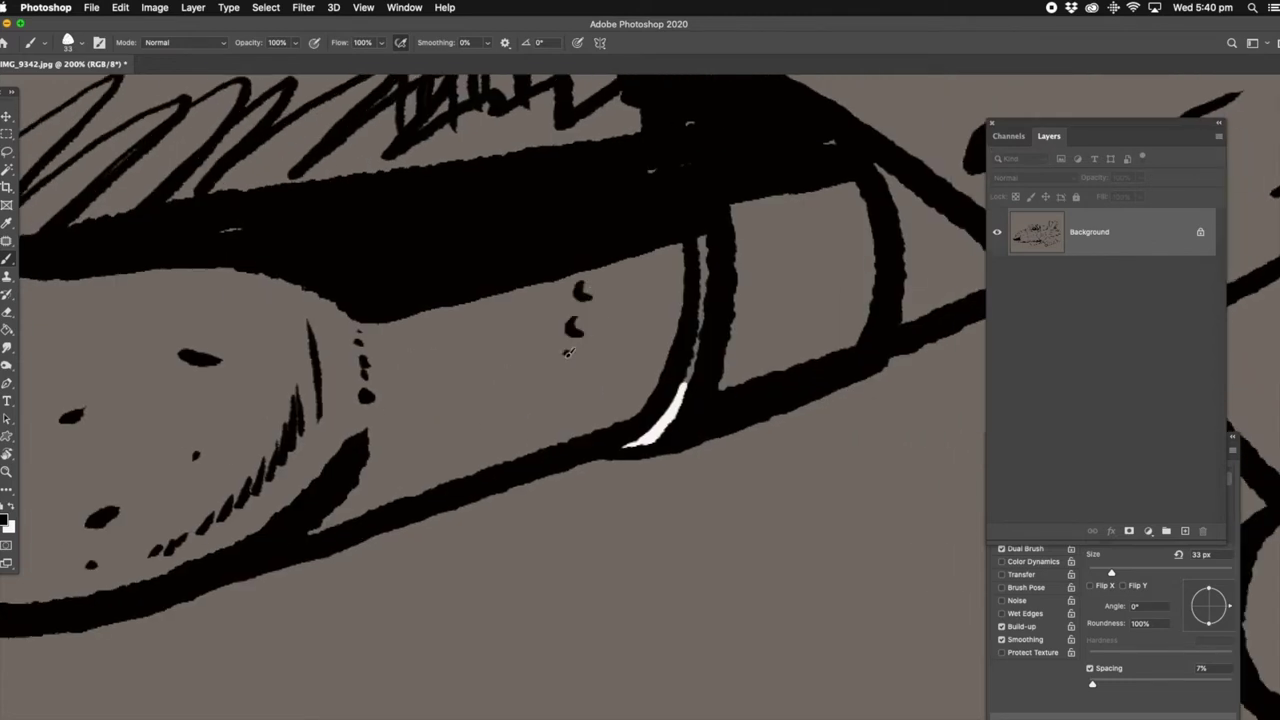
{"action": "key", "text": "z"}
{"action": "right_click", "coordinate": [566, 312]}
{"action": "left_click", "coordinate": [590, 320]}
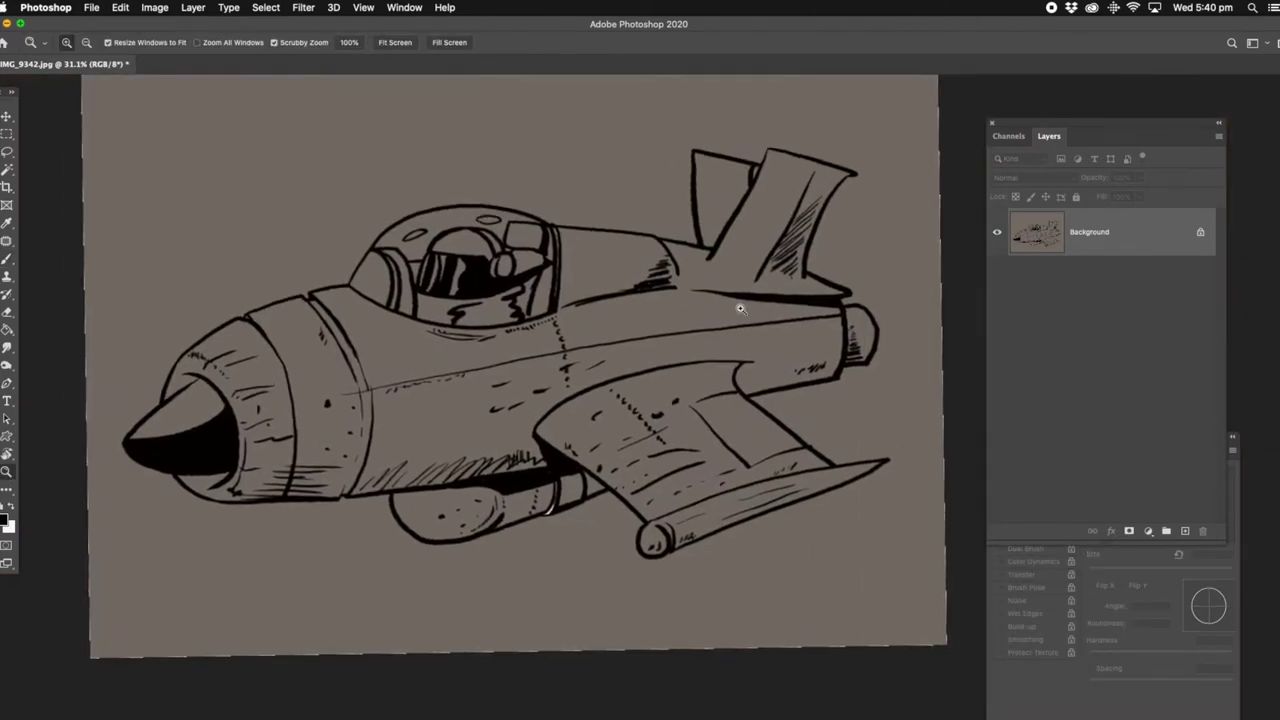
Step: Add a new layer and paint a light grey stroke along the nose cone
{"action": "left_click", "coordinate": [1185, 531]}
{"action": "left_click", "coordinate": [6, 520]}
{"action": "left_click", "coordinate": [971, 211]}
{"action": "left_click", "coordinate": [145, 445]}
{"action": "left_click", "coordinate": [194, 391]}
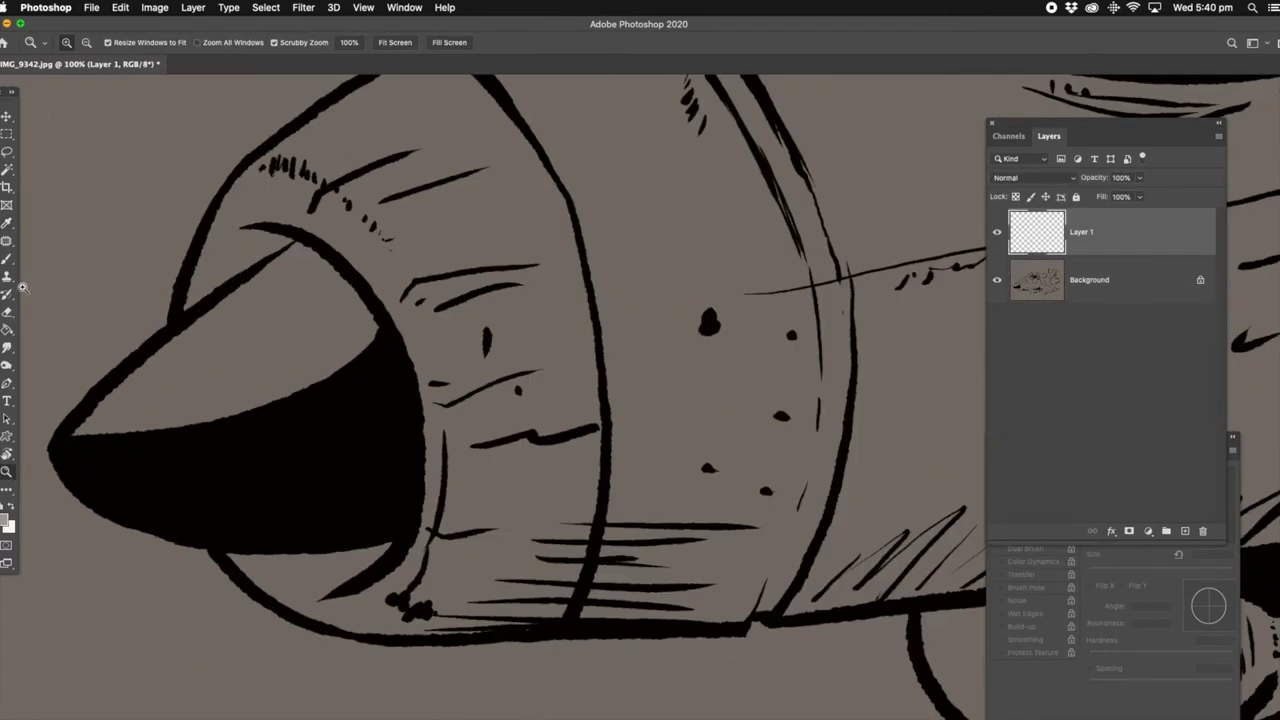
{"action": "key", "text": "b"}
{"action": "left_click_drag", "start_coordinate": [300, 252], "coordinate": [95, 410]}
Step: Set the layer to Multiply and shade the lower nose cone darker grey
{"action": "left_click", "coordinate": [6, 520]}
{"action": "left_click", "coordinate": [971, 210]}
{"action": "mouse_move", "coordinate": [172, 345]}
{"action": "left_mouse_down"}
{"action": "mouse_move", "coordinate": [84, 422]}
{"action": "mouse_move", "coordinate": [380, 330]}
{"action": "mouse_move", "coordinate": [320, 260]}
{"action": "left_mouse_up"}
{"action": "left_click", "coordinate": [1073, 179]}
{"action": "left_click", "coordinate": [1030, 225]}
{"action": "left_click_drag", "start_coordinate": [372, 328], "coordinate": [165, 385]}
{"action": "left_click_drag", "start_coordinate": [220, 300], "coordinate": [314, 286]}
Step: Fill the canopy window, cockpit triangle and right canopy strip dark grey
{"action": "key", "text": "z"}
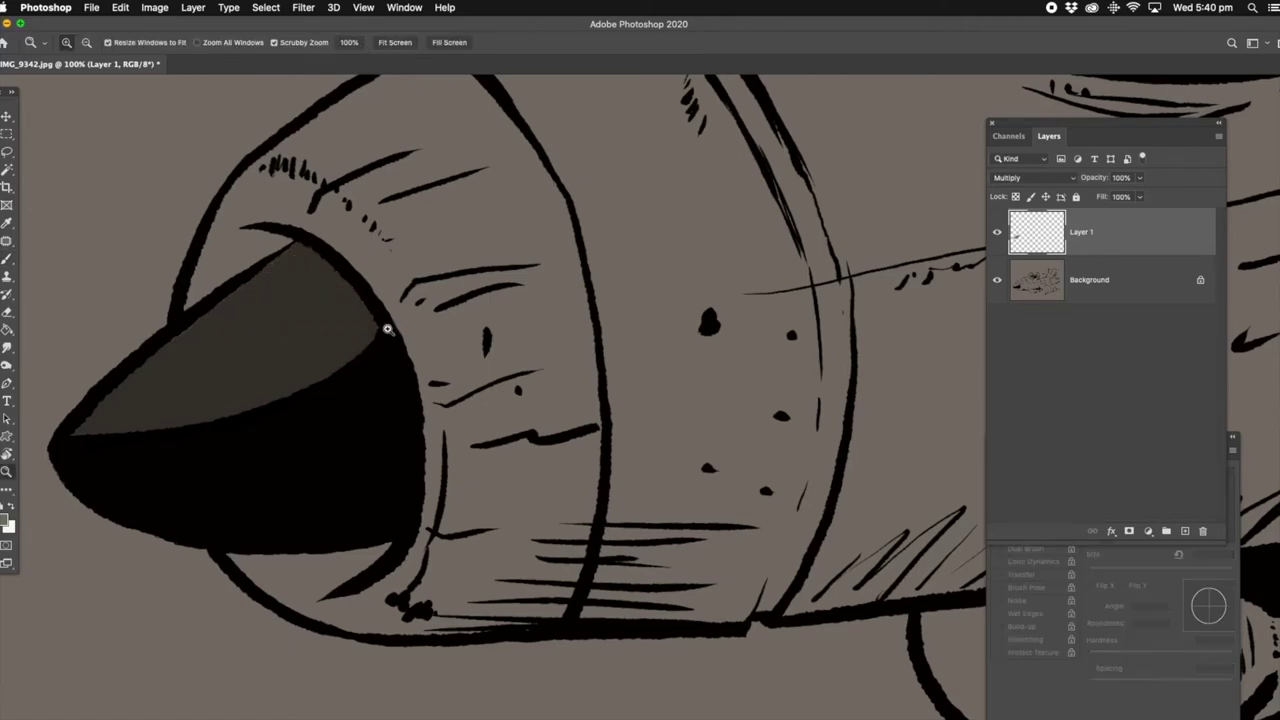
{"action": "key", "text": "ctrl+0"}
{"action": "left_click", "coordinate": [586, 342]}
{"action": "key", "text": "b"}
{"action": "mouse_move", "coordinate": [555, 190]}
{"action": "left_mouse_down"}
{"action": "mouse_move", "coordinate": [655, 250]}
{"action": "mouse_move", "coordinate": [629, 205]}
{"action": "mouse_move", "coordinate": [640, 250]}
{"action": "left_mouse_up"}
{"action": "mouse_move", "coordinate": [575, 280]}
{"action": "left_mouse_down"}
{"action": "mouse_move", "coordinate": [580, 345]}
{"action": "mouse_move", "coordinate": [647, 315]}
{"action": "left_mouse_up"}
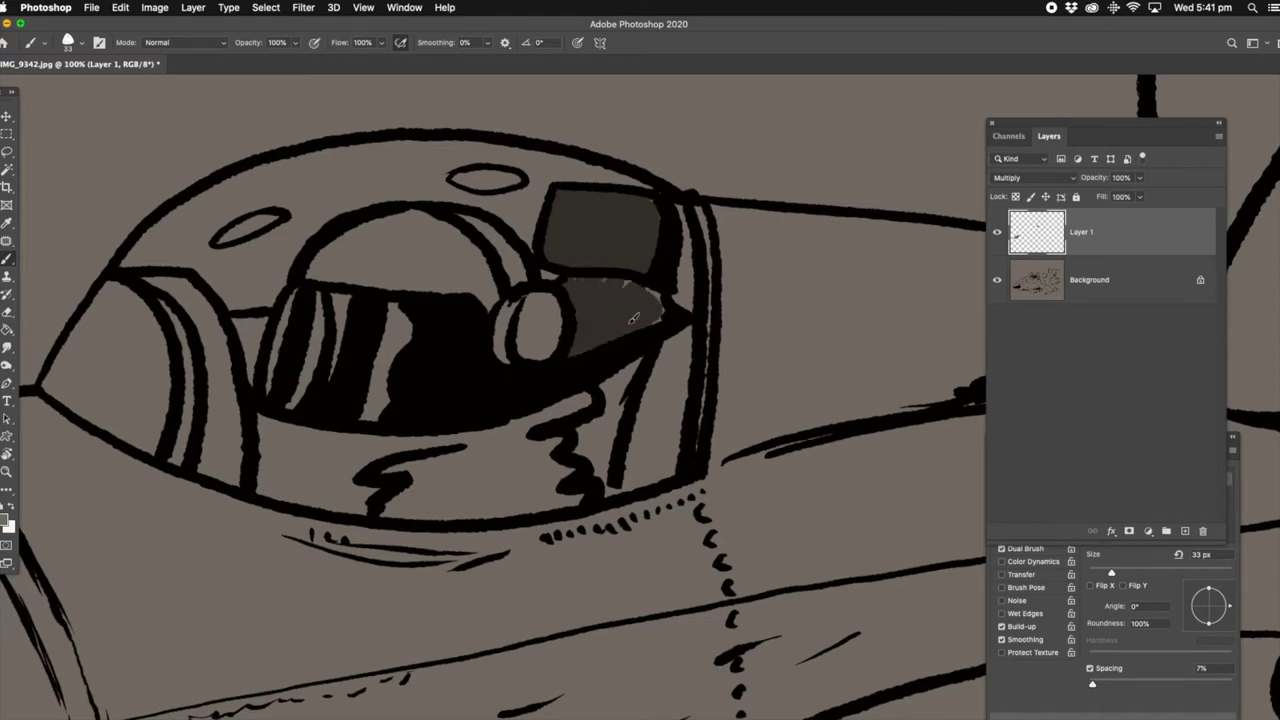
{"action": "left_click_drag", "start_coordinate": [602, 385], "coordinate": [600, 418]}
{"action": "mouse_move", "coordinate": [609, 489]}
{"action": "left_mouse_down"}
{"action": "mouse_move", "coordinate": [680, 340]}
{"action": "mouse_move", "coordinate": [691, 267]}
{"action": "left_mouse_up"}
Step: Shade the left canopy strip and lower left canopy panel grey
{"action": "mouse_move", "coordinate": [160, 275]}
{"action": "left_mouse_down"}
{"action": "mouse_move", "coordinate": [193, 453]}
{"action": "mouse_move", "coordinate": [230, 480]}
{"action": "mouse_move", "coordinate": [217, 342]}
{"action": "mouse_move", "coordinate": [250, 265]}
{"action": "mouse_move", "coordinate": [265, 410]}
{"action": "left_mouse_up"}
{"action": "left_click_drag", "start_coordinate": [205, 275], "coordinate": [187, 322]}
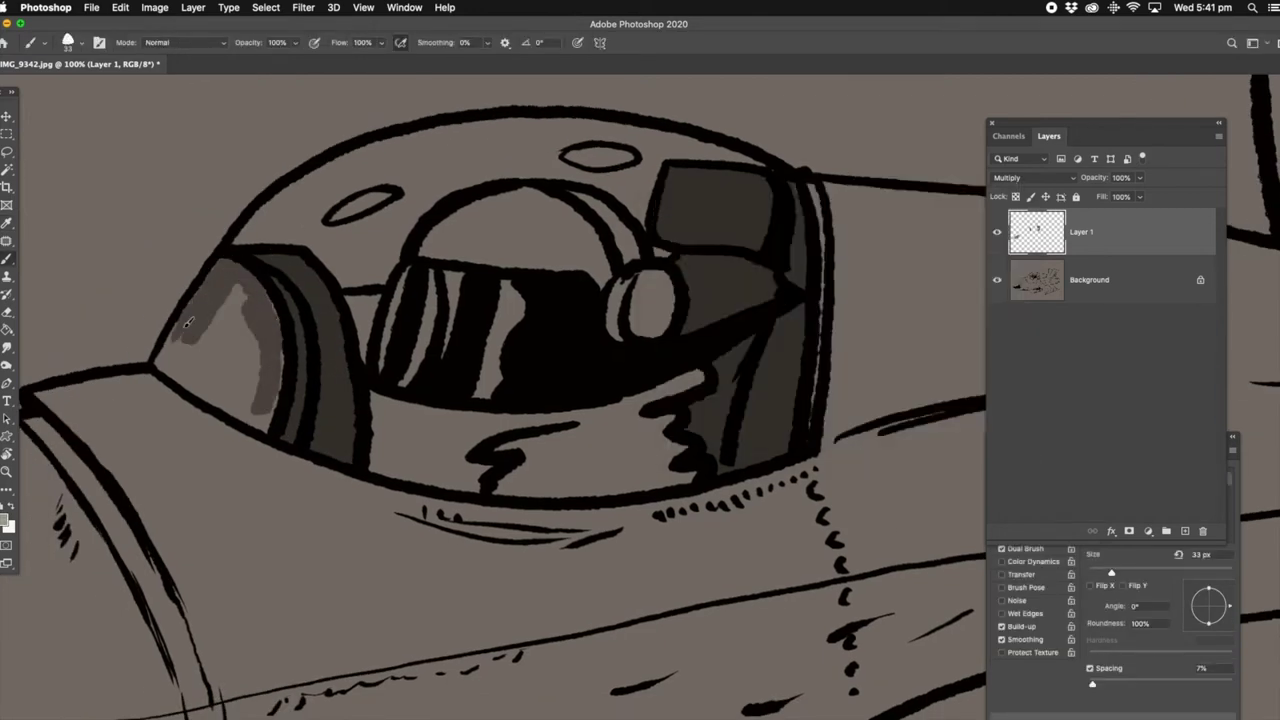
{"action": "left_click_drag", "start_coordinate": [197, 385], "coordinate": [273, 336]}
{"action": "mouse_move", "coordinate": [189, 310]}
{"action": "left_mouse_down"}
{"action": "mouse_move", "coordinate": [250, 395]}
{"action": "mouse_move", "coordinate": [225, 325]}
{"action": "left_mouse_up"}
{"action": "left_click", "coordinate": [1089, 280]}
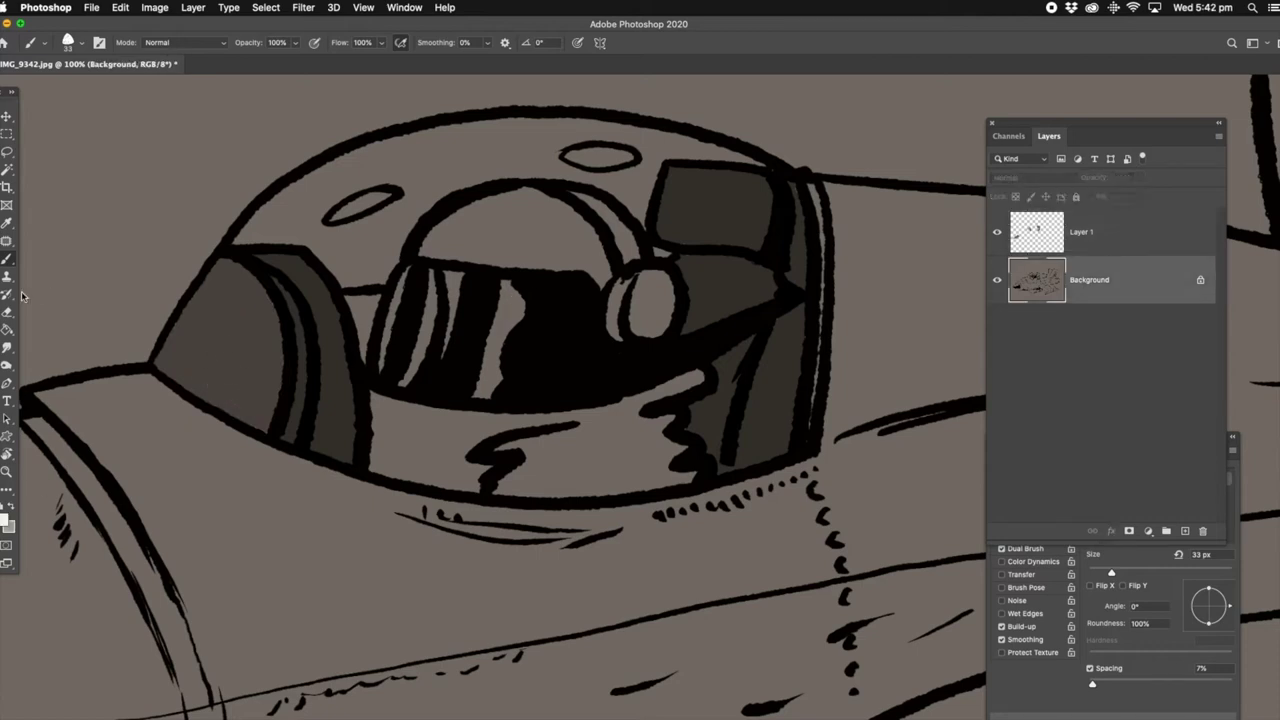
Step: Bucket-fill the helmet's visor stripes and dome white
{"action": "key", "text": "g"}
{"action": "left_click", "coordinate": [401, 310]}
{"action": "left_click", "coordinate": [428, 300]}
{"action": "left_click", "coordinate": [460, 290]}
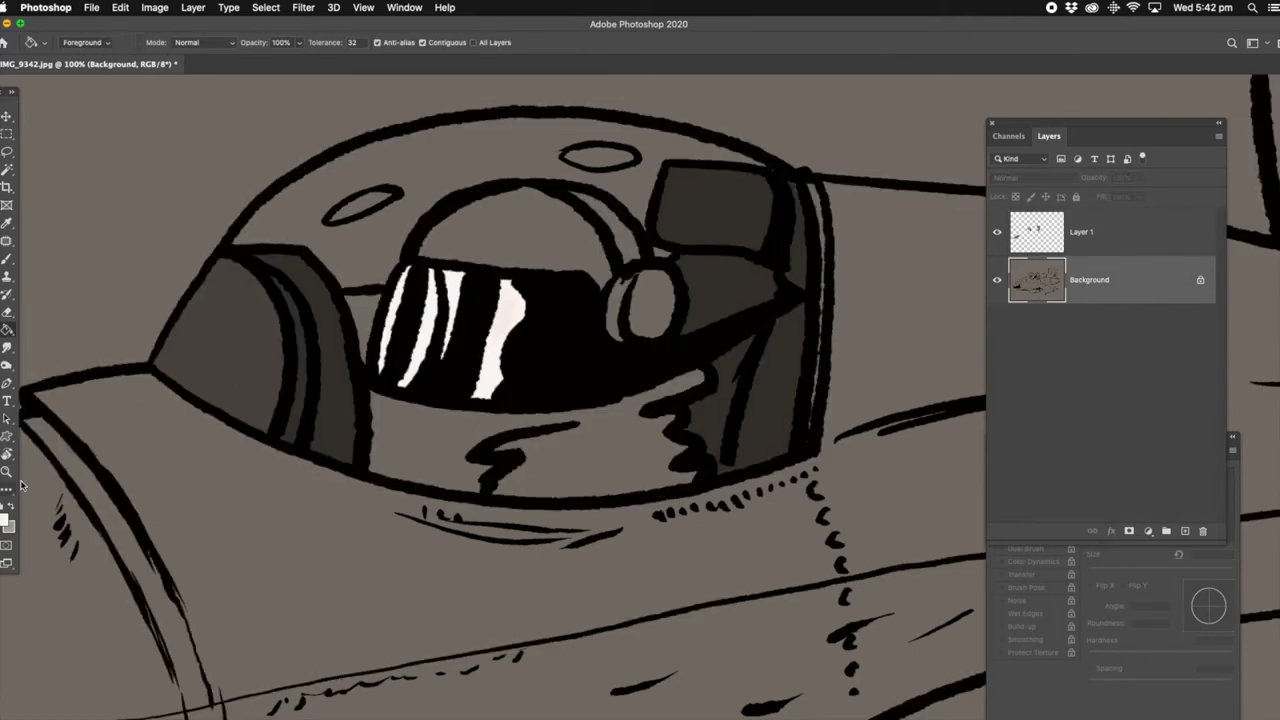
{"action": "left_click", "coordinate": [515, 230]}
Step: Fill the pilot's body, headphone earcup and headband strap green
{"action": "left_click", "coordinate": [6, 519]}
{"action": "left_click", "coordinate": [760, 300]}
{"action": "left_click", "coordinate": [974, 211]}
{"action": "left_click", "coordinate": [598, 457]}
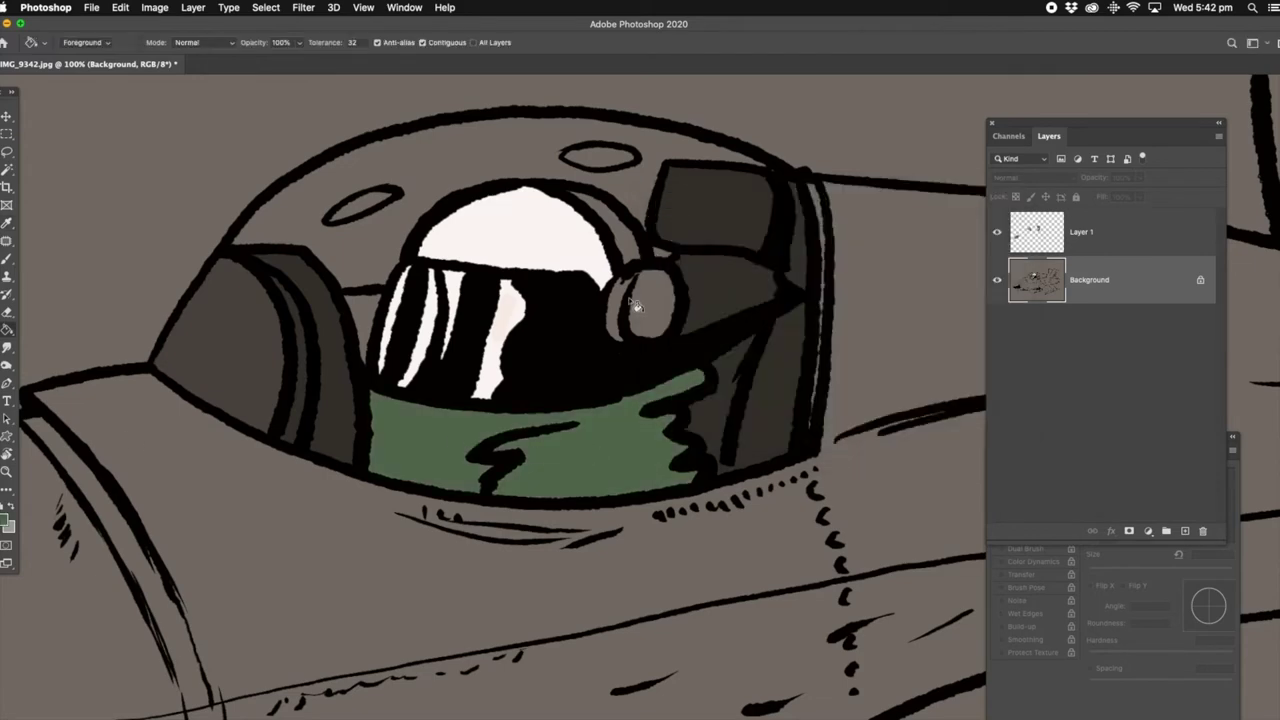
{"action": "left_click", "coordinate": [640, 305]}
{"action": "left_click", "coordinate": [620, 238]}
Step: Flatten the image and bucket-fill the sky light blue
{"action": "left_click", "coordinate": [571, 266]}
{"action": "left_click", "coordinate": [193, 7]}
{"action": "left_click", "coordinate": [220, 534]}
{"action": "key", "text": "F5"}
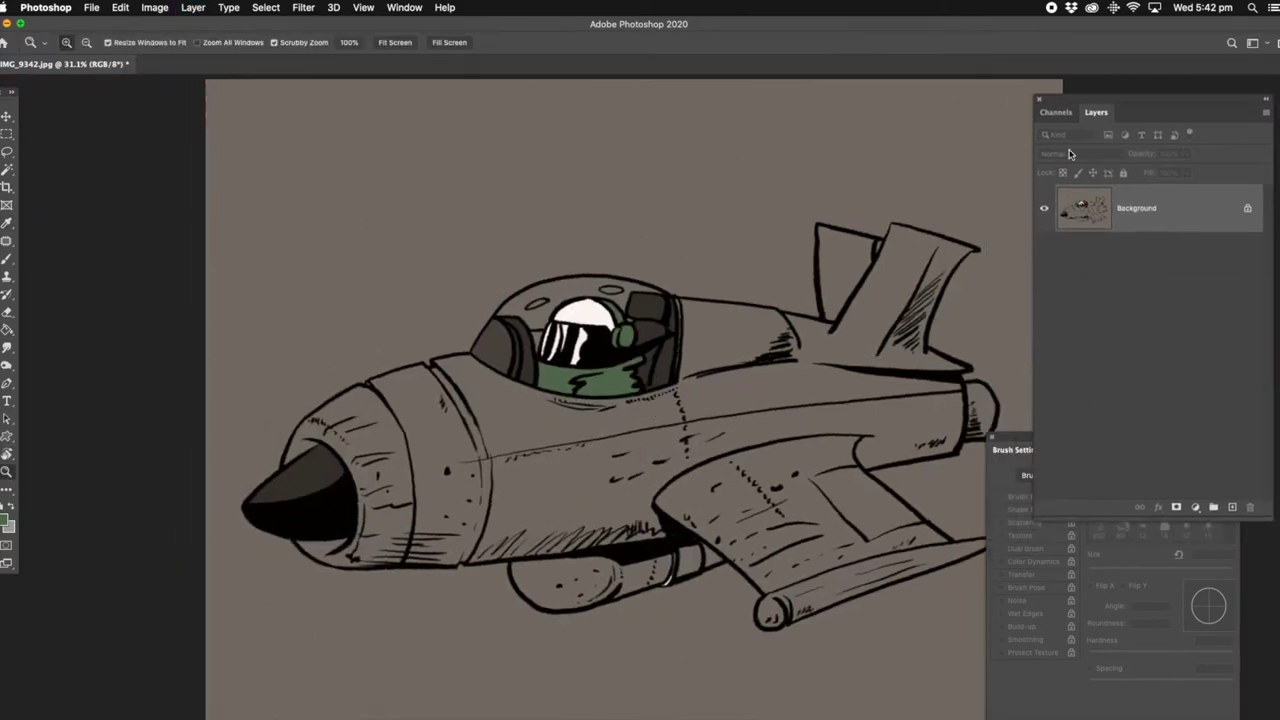
{"action": "key", "text": "i"}
{"action": "key", "text": "Return"}
{"action": "key", "text": "g"}
{"action": "left_click", "coordinate": [875, 202]}
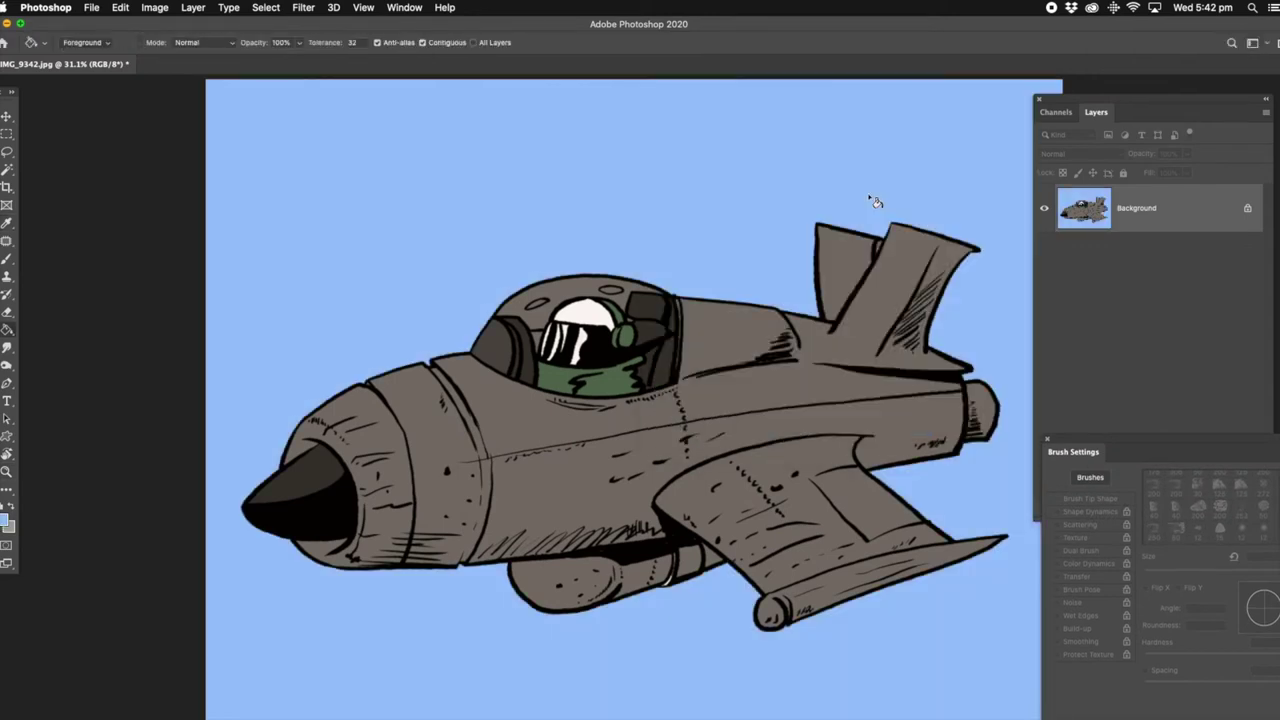
Step: Lasso a cloud shape across the sky and fill it white
{"action": "key", "text": "l"}
{"action": "left_click_drag", "start_coordinate": [231, 254], "coordinate": [560, 330]}
{"action": "mouse_move", "coordinate": [46, 343]}
{"action": "left_mouse_down"}
{"action": "mouse_move", "coordinate": [503, 275]}
{"action": "mouse_move", "coordinate": [43, 403]}
{"action": "left_mouse_up"}
{"action": "left_click", "coordinate": [11, 528]}
{"action": "key", "text": "Return"}
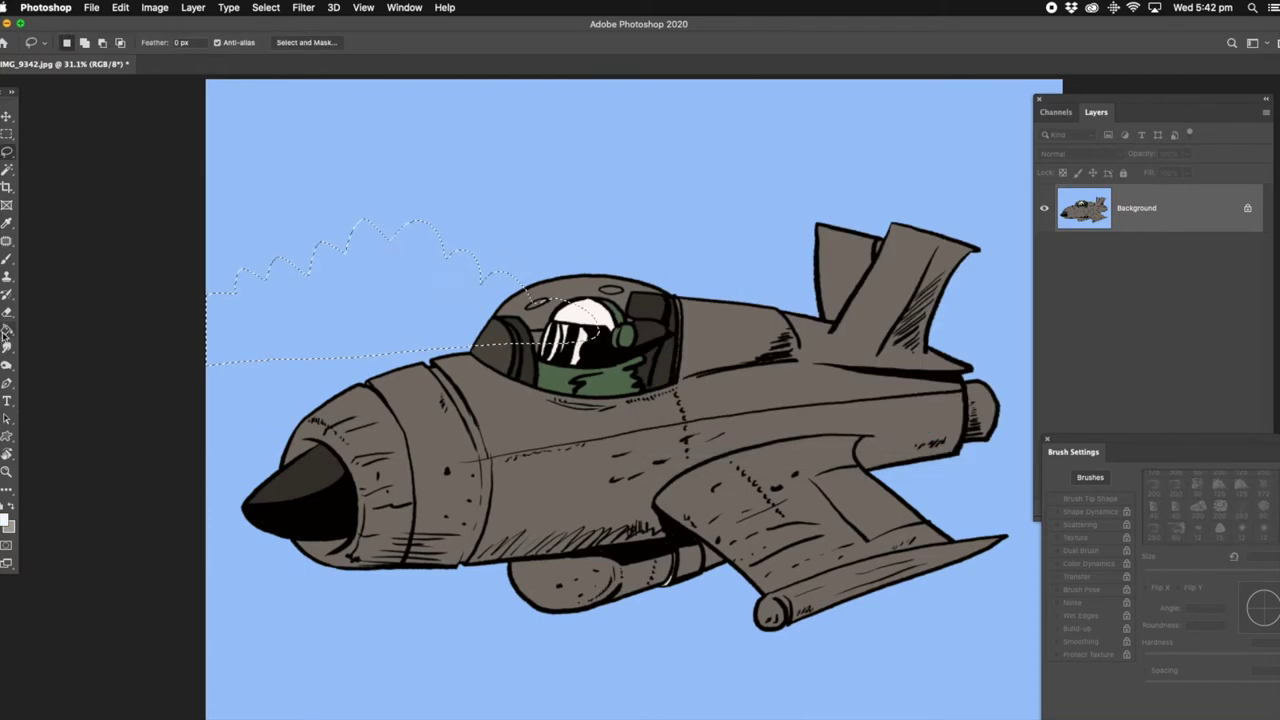
{"action": "key", "text": "BackSpace"}
{"action": "key", "text": "ctrl+d"}
Step: Add two more white clouds, one below the plane and one top right
{"action": "left_click_drag", "start_coordinate": [648, 638], "coordinate": [1040, 692]}
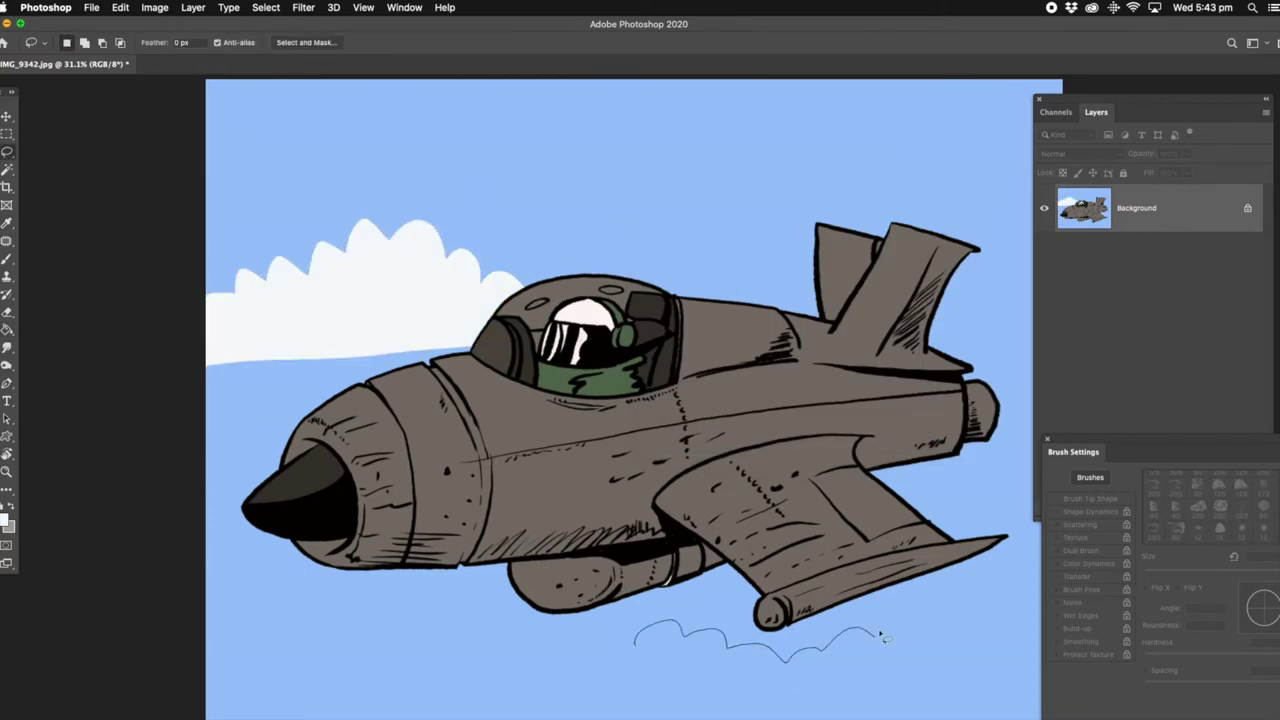
{"action": "left_click_drag", "start_coordinate": [553, 685], "coordinate": [486, 703]}
{"action": "key", "text": "BackSpace"}
{"action": "key", "text": "ctrl+d"}
{"action": "mouse_move", "coordinate": [754, 172]}
{"action": "left_mouse_down"}
{"action": "mouse_move", "coordinate": [745, 107]}
{"action": "mouse_move", "coordinate": [750, 172]}
{"action": "left_mouse_up"}
{"action": "key", "text": "BackSpace"}
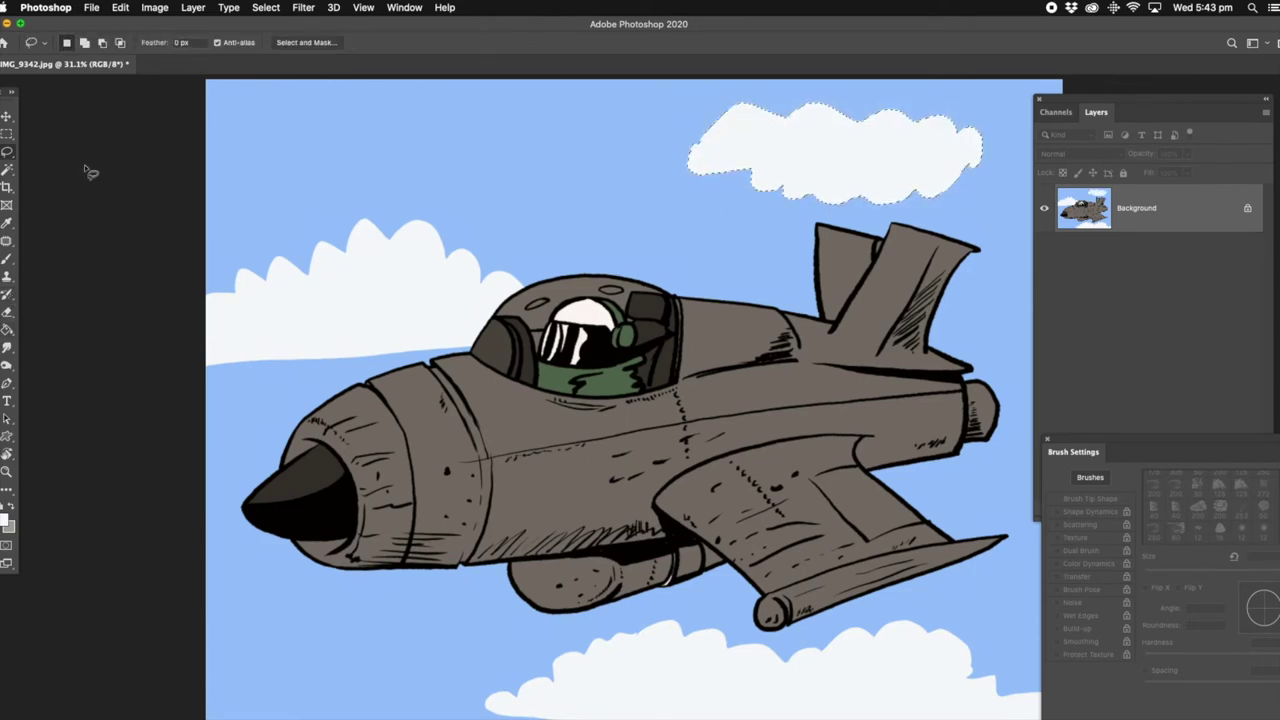
Step: Lasso the left part of the canopy and fill it white as a glass highlight
{"action": "key", "text": "z"}
{"action": "left_click", "coordinate": [578, 350]}
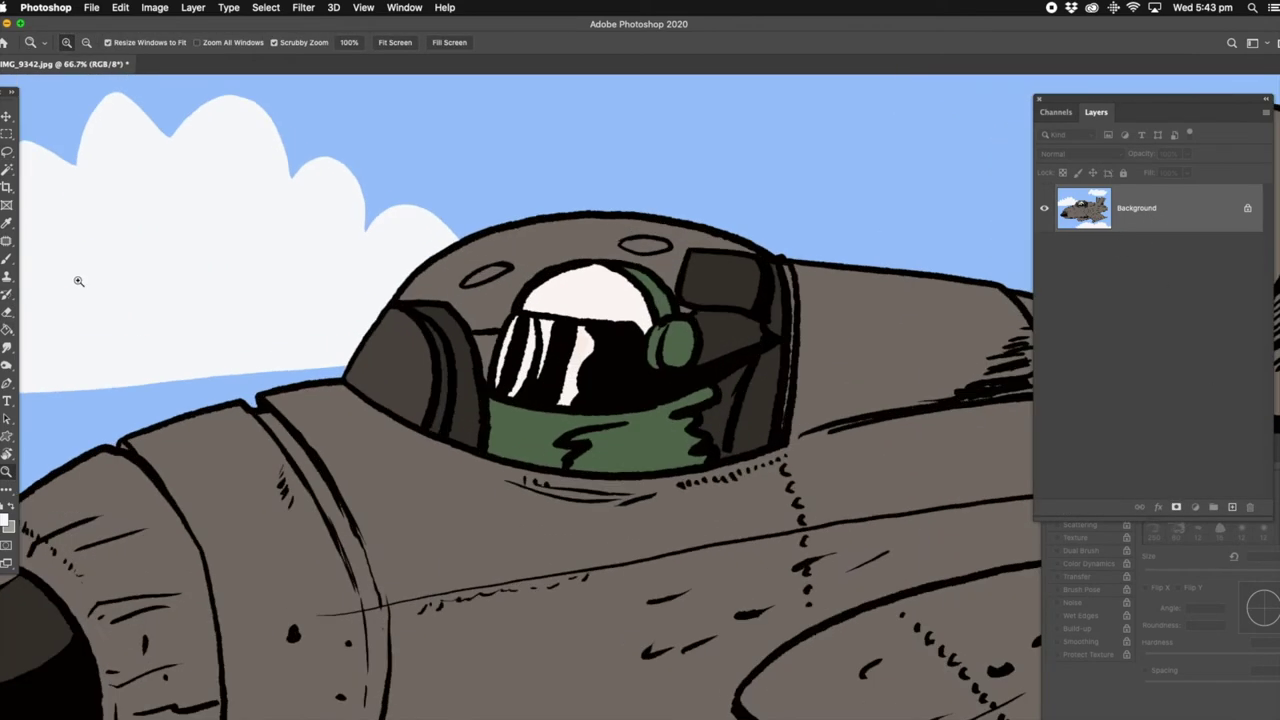
{"action": "key", "text": "l"}
{"action": "left_click_drag", "start_coordinate": [462, 248], "coordinate": [388, 292]}
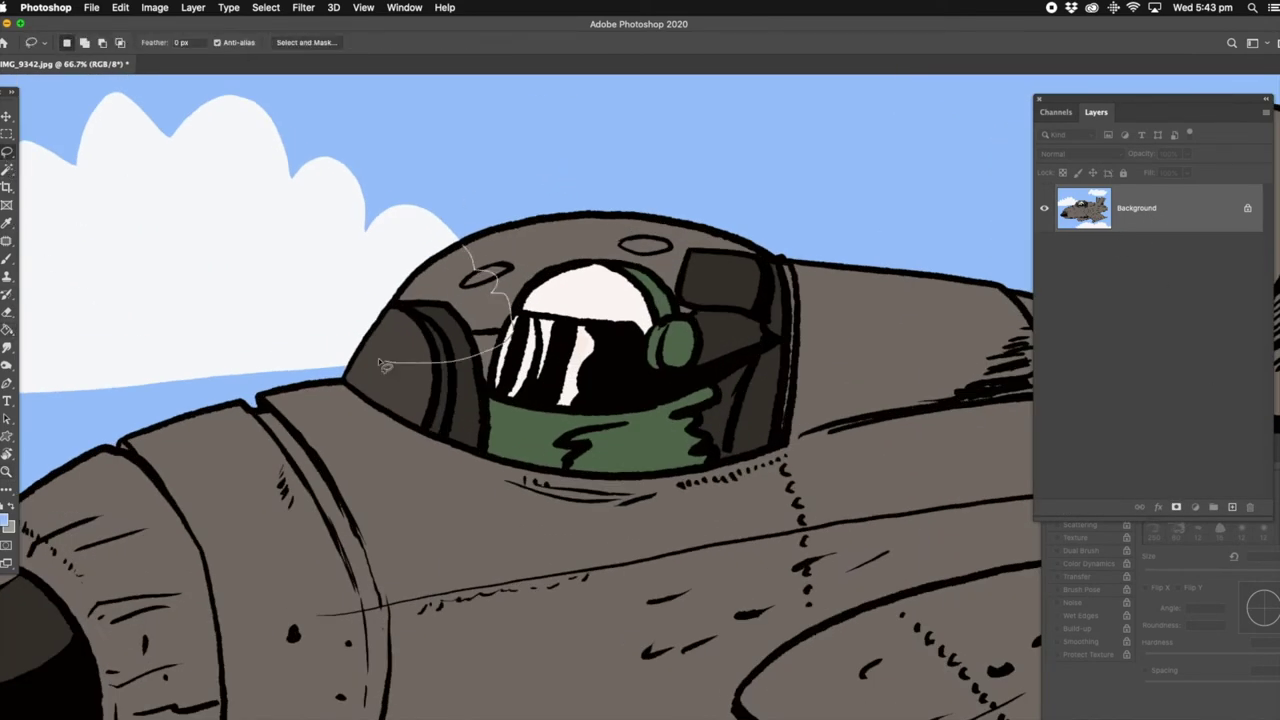
{"action": "key", "text": "g"}
{"action": "left_click", "coordinate": [446, 262]}
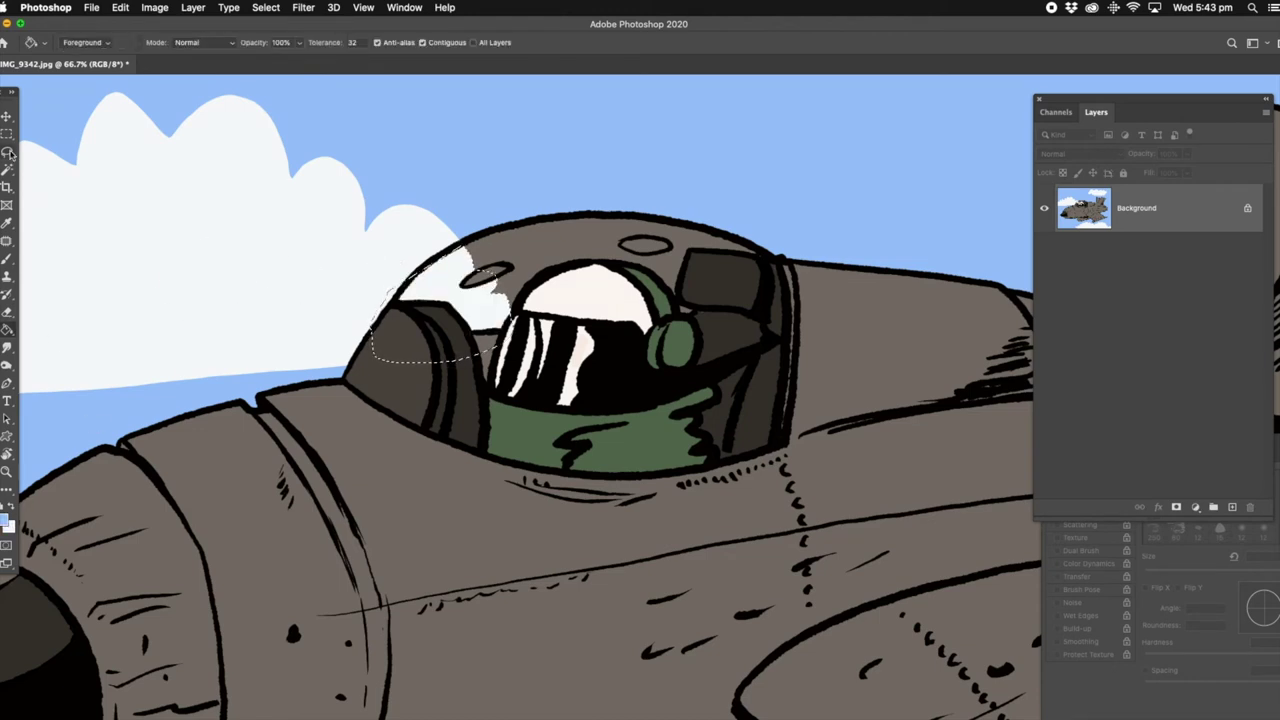
{"action": "key", "text": "z"}
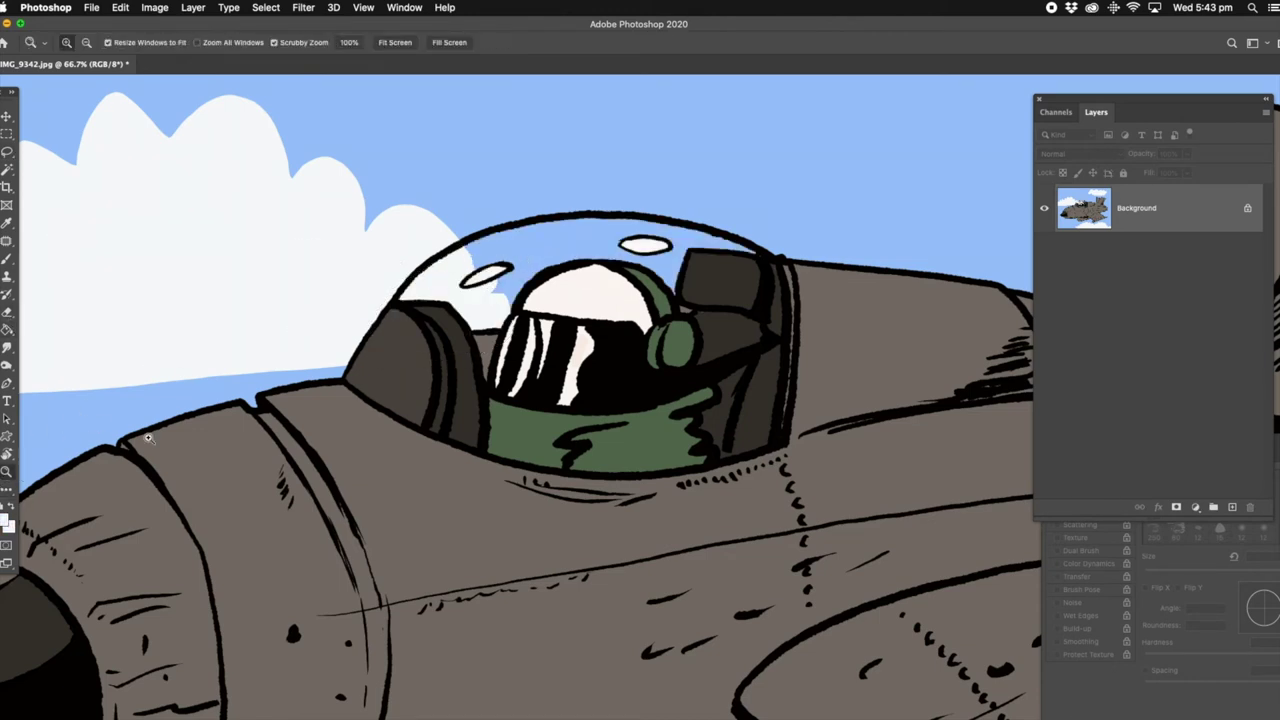
{"action": "key", "text": "ctrl+0"}
{"action": "left_click", "coordinate": [898, 465]}
Step: On a new layer, fill a black freehand shadow along the lower fuselage
{"action": "key", "text": "l"}
{"action": "key", "text": "ctrl+shift+alt+n"}
{"action": "mouse_move", "coordinate": [464, 460]}
{"action": "left_mouse_down"}
{"action": "mouse_move", "coordinate": [862, 405]}
{"action": "mouse_move", "coordinate": [912, 468]}
{"action": "mouse_move", "coordinate": [809, 443]}
{"action": "mouse_move", "coordinate": [655, 531]}
{"action": "mouse_move", "coordinate": [440, 578]}
{"action": "left_mouse_up"}
{"action": "left_click_drag", "start_coordinate": [278, 575], "coordinate": [464, 460]}
{"action": "key", "text": "g"}
{"action": "left_click", "coordinate": [435, 487]}
Step: Set the shadow layer to 49% opacity and fill a shadow on the tail fin
{"action": "key", "text": "l"}
{"action": "key", "text": "4"}
{"action": "key", "text": "9"}
{"action": "mouse_move", "coordinate": [932, 212]}
{"action": "left_mouse_down"}
{"action": "mouse_move", "coordinate": [938, 357]}
{"action": "mouse_move", "coordinate": [932, 212]}
{"action": "left_mouse_up"}
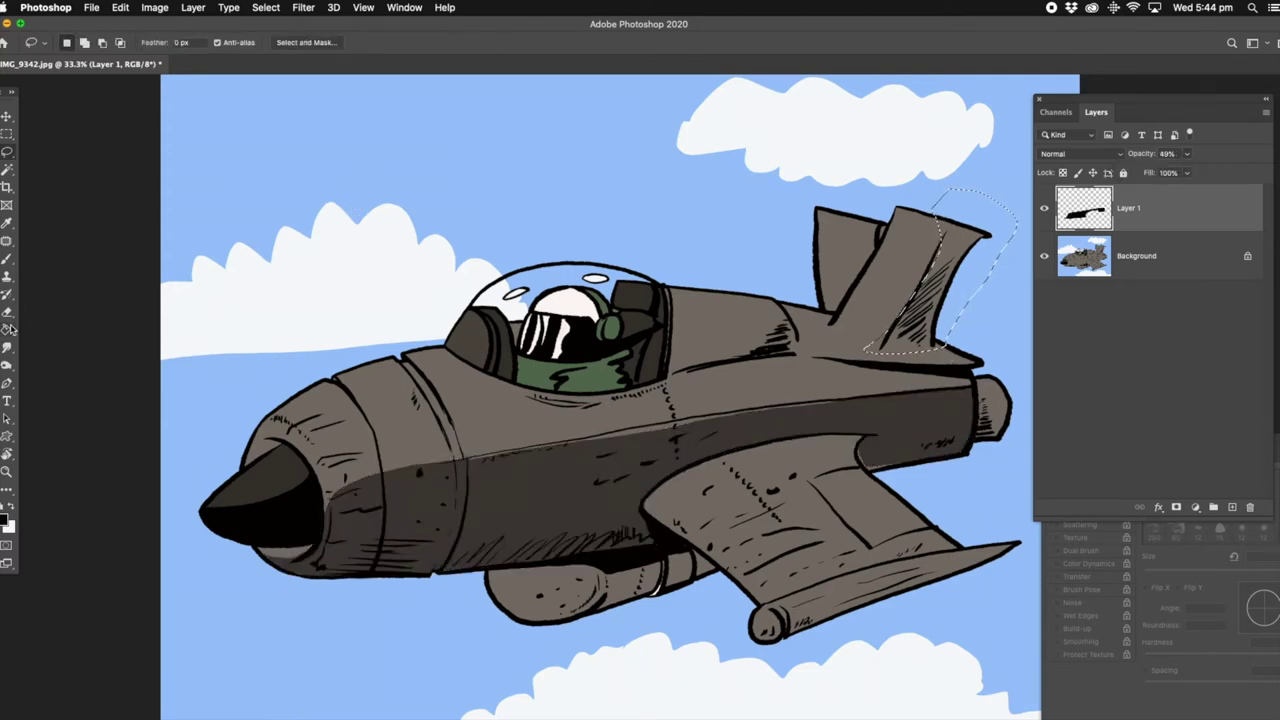
{"action": "key", "text": "g"}
{"action": "left_click", "coordinate": [950, 270]}
Step: Outline and fill a dark shadow area behind the canopy
{"action": "key", "text": "l"}
{"action": "mouse_move", "coordinate": [670, 298]}
{"action": "left_mouse_down"}
{"action": "mouse_move", "coordinate": [768, 316]}
{"action": "mouse_move", "coordinate": [672, 290]}
{"action": "left_mouse_up"}
{"action": "key", "text": "g"}
{"action": "left_click", "coordinate": [730, 295]}
{"action": "key", "text": "l"}
{"action": "left_click", "coordinate": [7, 331]}
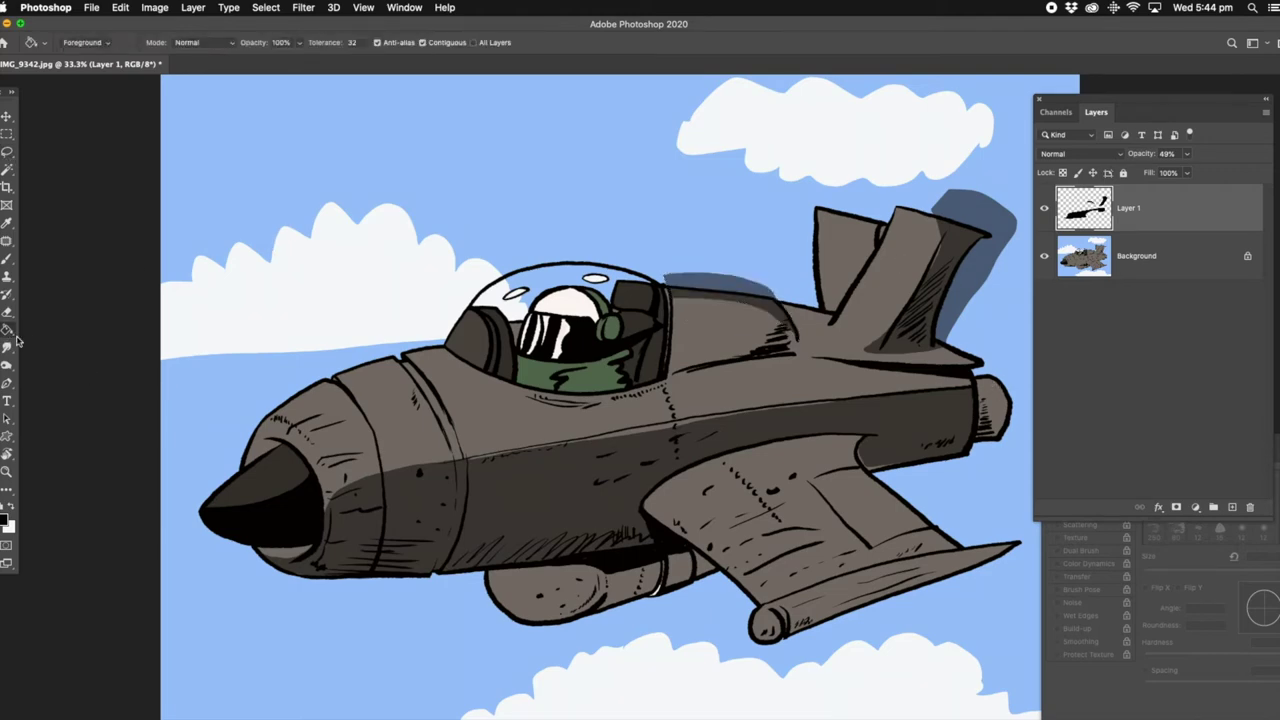
Step: Zoom in on the rear fuselage and brush dark shading over the engine nozzle
{"action": "key", "text": "alt+bracketleft"}
{"action": "key", "text": "z"}
{"action": "left_click", "coordinate": [1030, 480]}
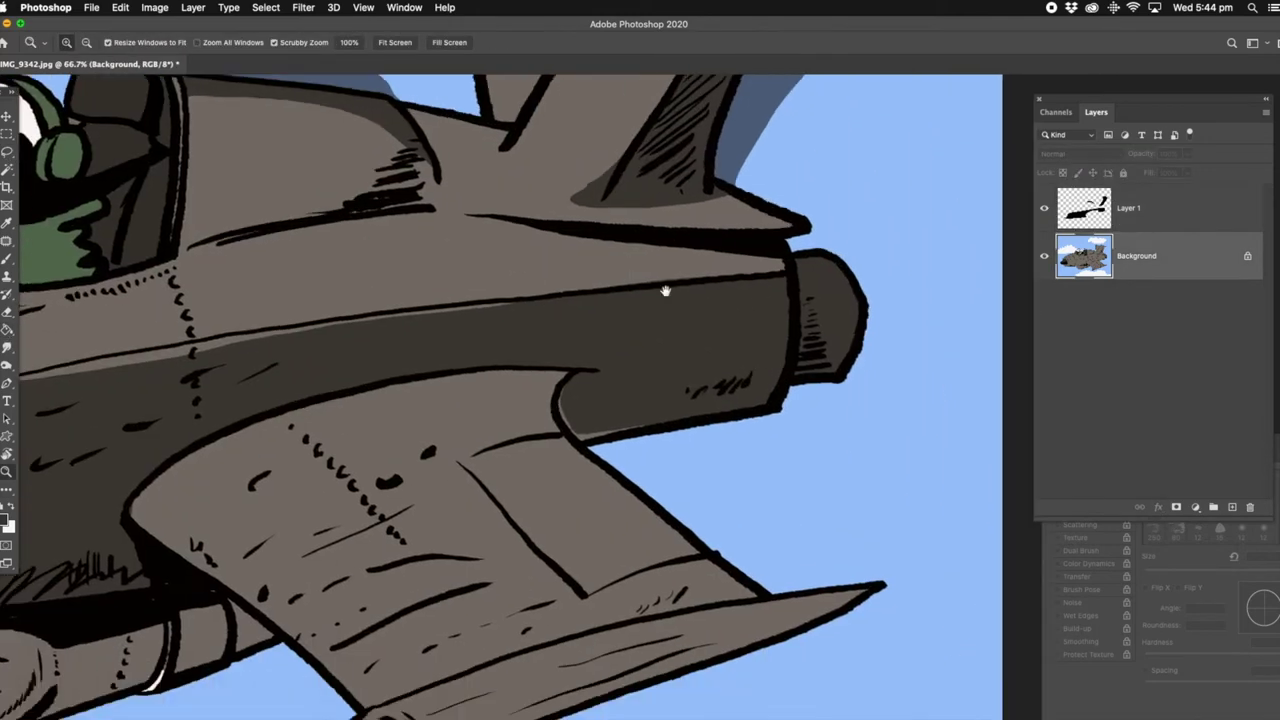
{"action": "key", "text": "b"}
{"action": "key", "text": "alt+bracketright"}
{"action": "mouse_move", "coordinate": [740, 256]}
{"action": "left_mouse_down"}
{"action": "mouse_move", "coordinate": [690, 280]}
{"action": "mouse_move", "coordinate": [726, 288]}
{"action": "left_mouse_up"}
{"action": "scroll", "coordinate": [650, 250], "scroll_direction": "down", "scroll_amount": 5}
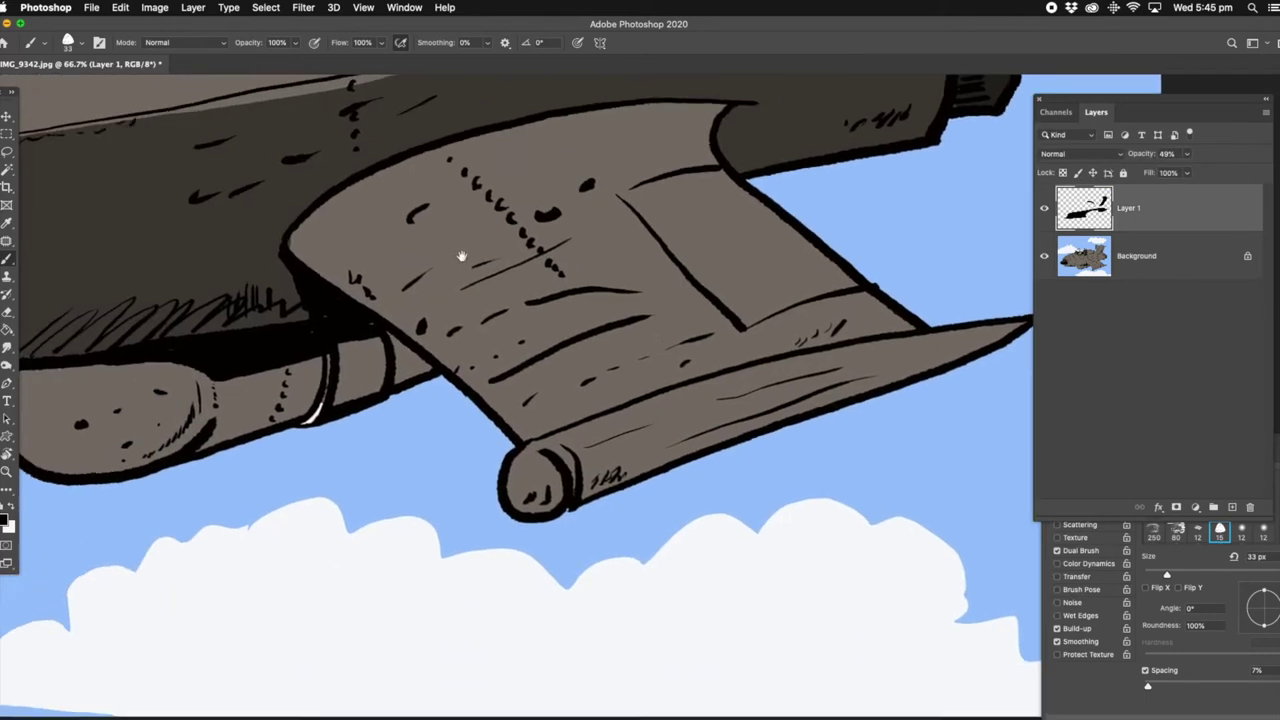
Step: Brush dark shadow strokes across the wing, the nozzle ring and the lower engine pod
{"action": "left_click_drag", "start_coordinate": [480, 400], "coordinate": [760, 336]}
{"action": "left_click_drag", "start_coordinate": [510, 470], "coordinate": [835, 345]}
{"action": "left_click_drag", "start_coordinate": [765, 380], "coordinate": [520, 470]}
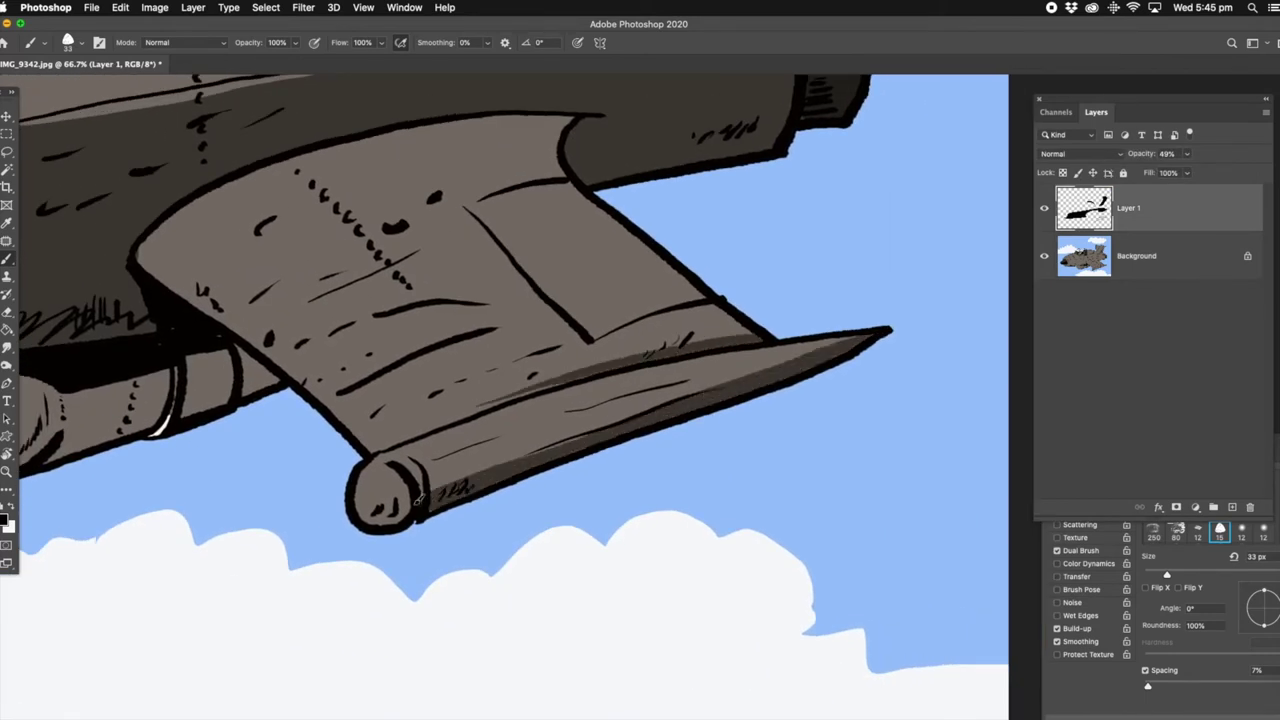
{"action": "scroll", "coordinate": [465, 387], "scroll_direction": "left", "scroll_amount": 5}
{"action": "mouse_move", "coordinate": [465, 387]}
{"action": "left_mouse_down"}
{"action": "mouse_move", "coordinate": [430, 400]}
{"action": "mouse_move", "coordinate": [562, 385]}
{"action": "mouse_move", "coordinate": [515, 395]}
{"action": "left_mouse_up"}
{"action": "mouse_move", "coordinate": [370, 420]}
{"action": "left_mouse_down"}
{"action": "mouse_move", "coordinate": [340, 460]}
{"action": "mouse_move", "coordinate": [260, 480]}
{"action": "left_mouse_up"}
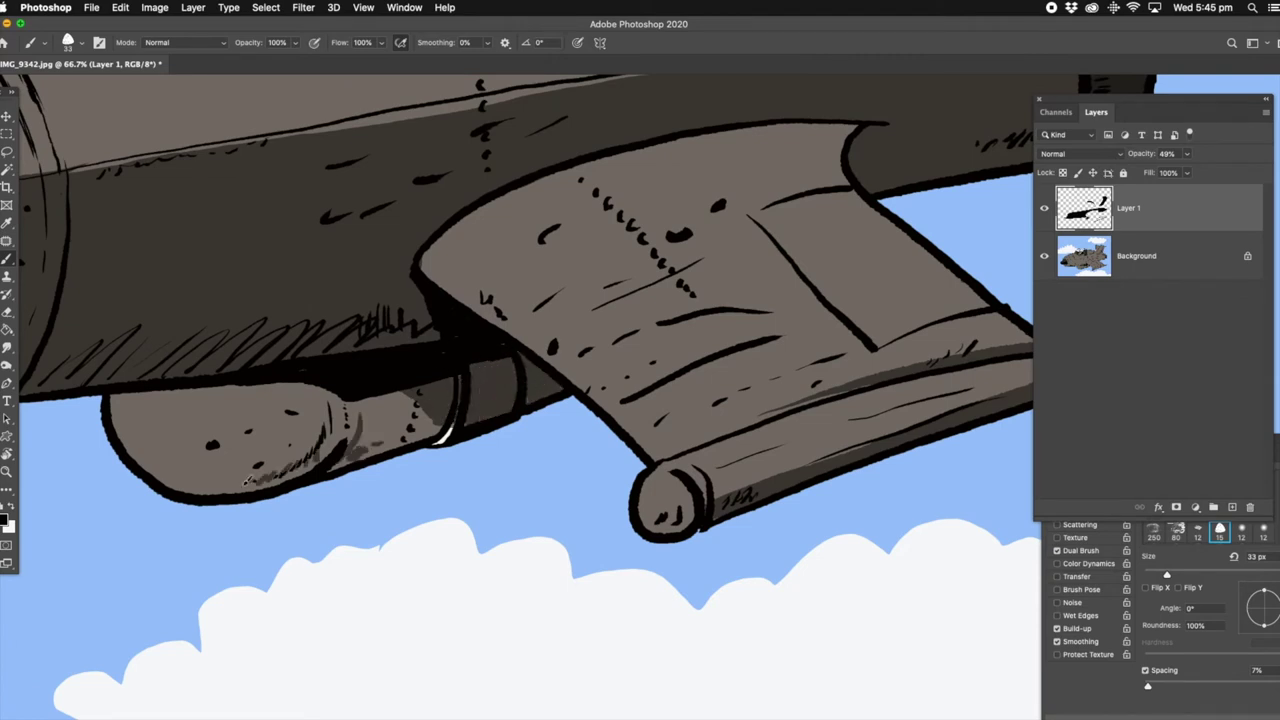
Step: Fit the jet in view and shade the underside of the lower engine pod
{"action": "key", "text": "z"}
{"action": "key", "text": "super+0"}
{"action": "key", "text": "b"}
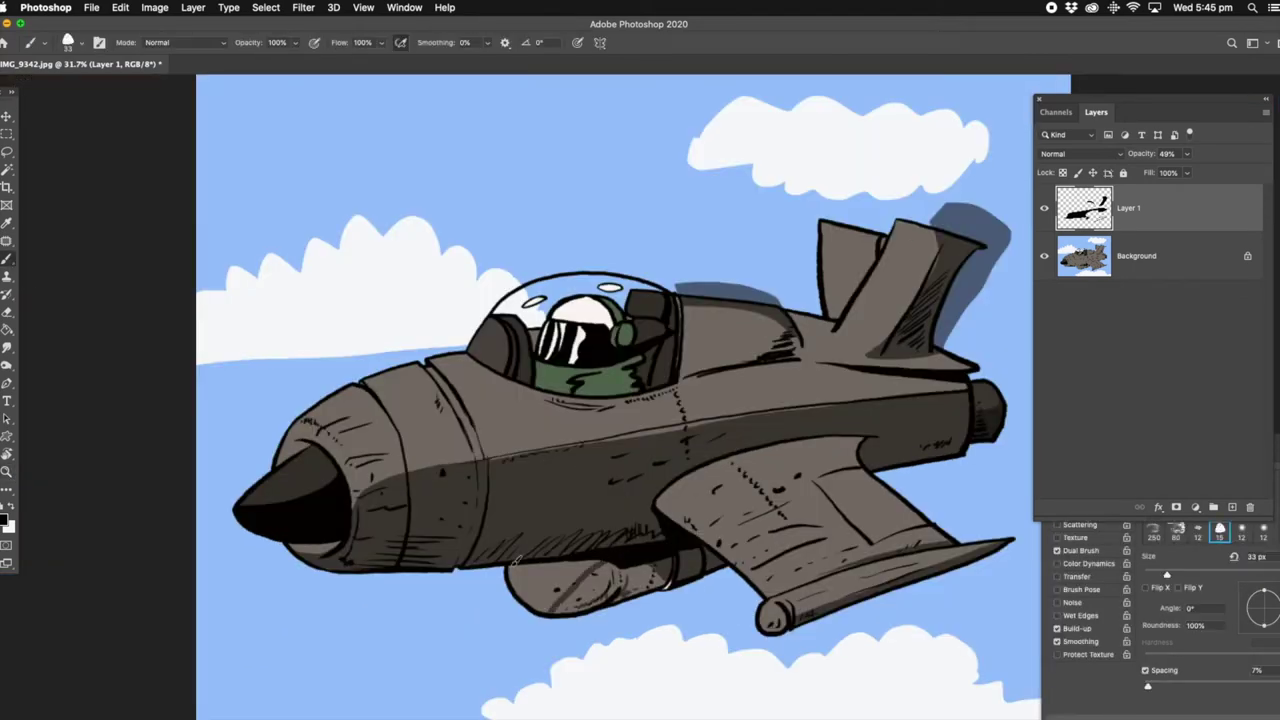
{"action": "left_click_drag", "start_coordinate": [536, 563], "coordinate": [588, 557]}
{"action": "mouse_move", "coordinate": [523, 591]}
{"action": "left_mouse_down"}
{"action": "mouse_move", "coordinate": [545, 610]}
{"action": "mouse_move", "coordinate": [590, 568]}
{"action": "left_mouse_up"}
{"action": "mouse_move", "coordinate": [560, 610]}
{"action": "left_mouse_down"}
{"action": "mouse_move", "coordinate": [608, 560]}
{"action": "mouse_move", "coordinate": [582, 608]}
{"action": "left_mouse_up"}
Step: Flatten the shading layer into the Background
{"action": "left_click", "coordinate": [193, 7]}
{"action": "left_click", "coordinate": [235, 528]}
{"action": "key", "text": "g"}
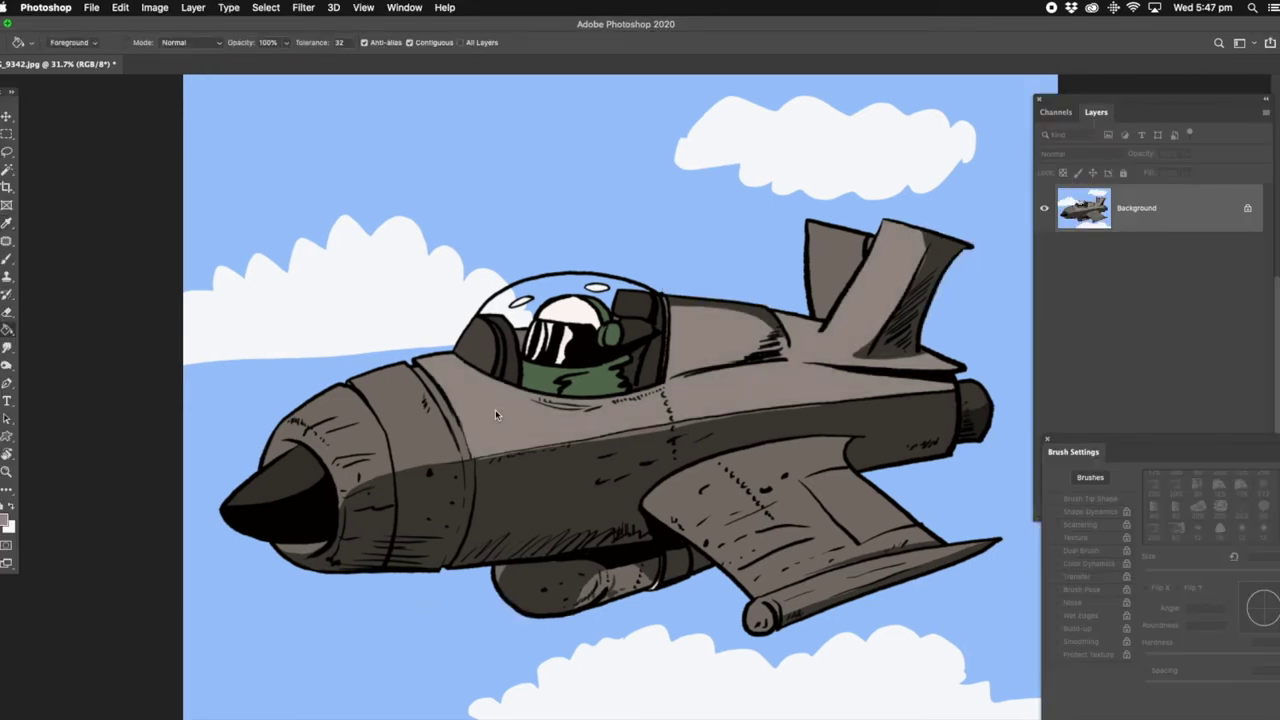
Step: Fill the upper engine cowling, tail fin and wing with a lighter grey
{"action": "left_click", "coordinate": [369, 440]}
{"action": "left_click", "coordinate": [812, 305]}
{"action": "left_click", "coordinate": [752, 480]}
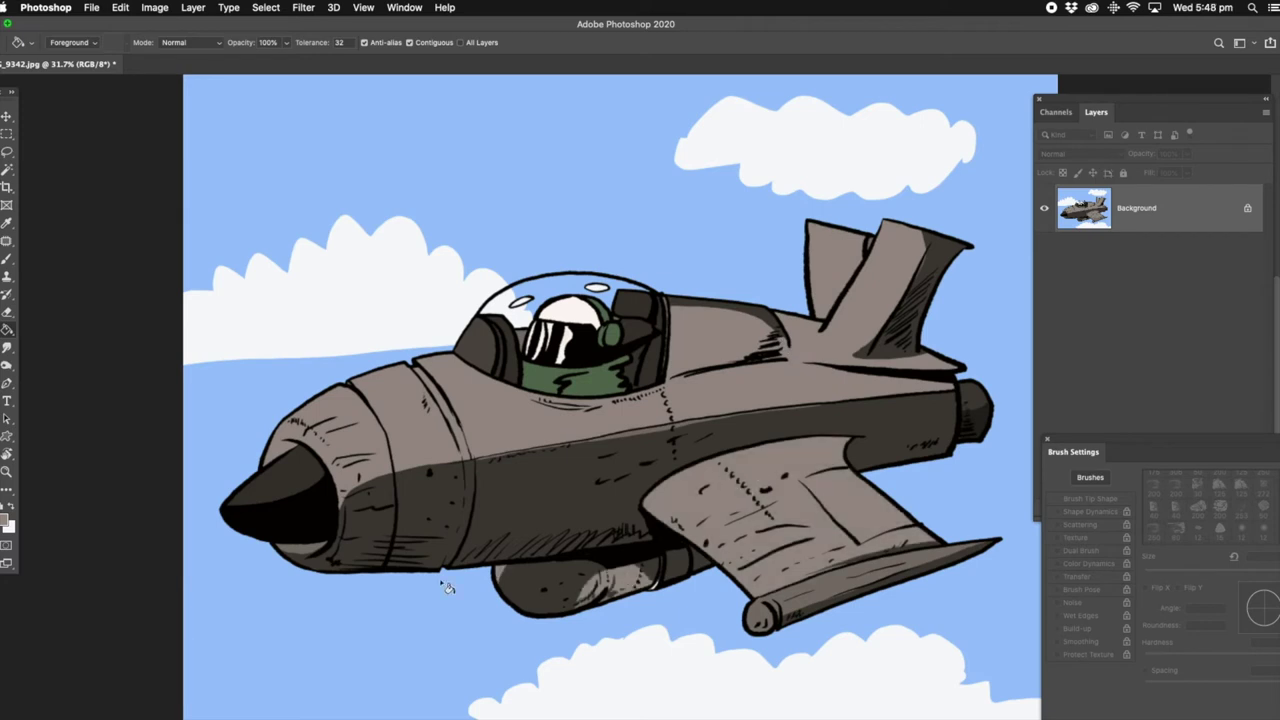
Step: Brush a white nose-cone highlight on a new layer set to Soft Light blending
{"action": "key", "text": "b"}
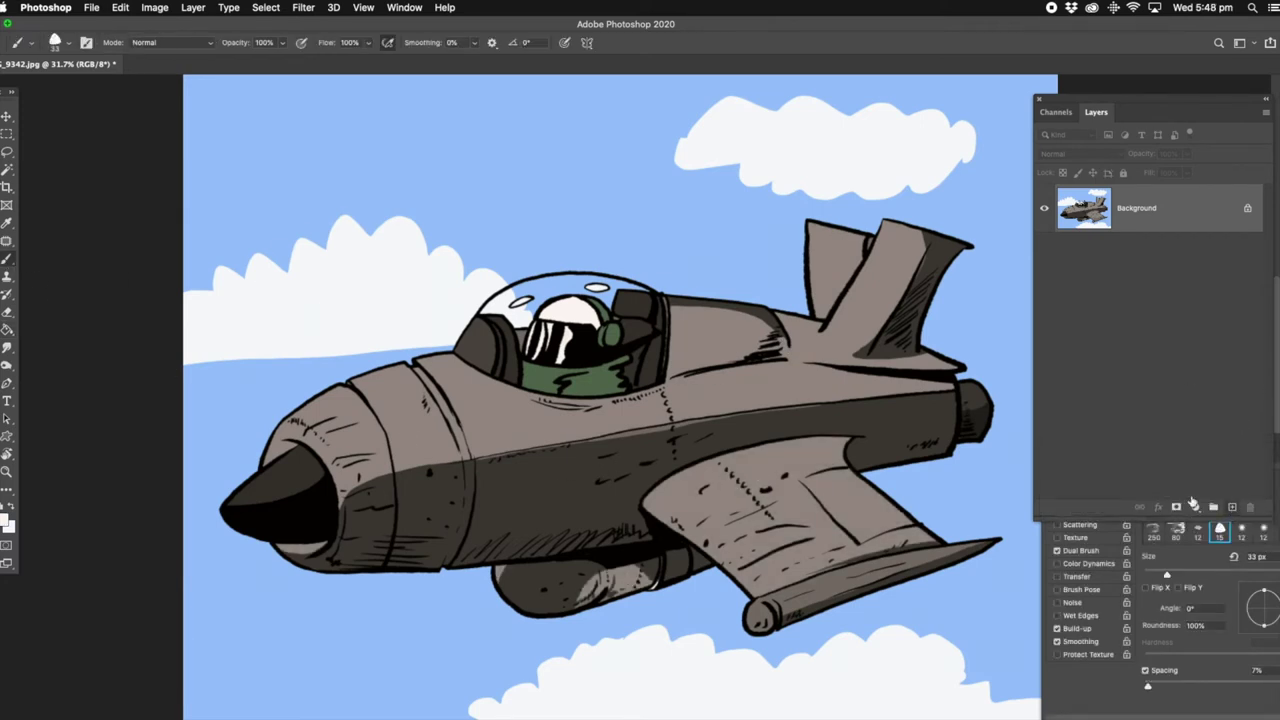
{"action": "left_click", "coordinate": [1232, 507]}
{"action": "left_click_drag", "start_coordinate": [298, 418], "coordinate": [268, 456]}
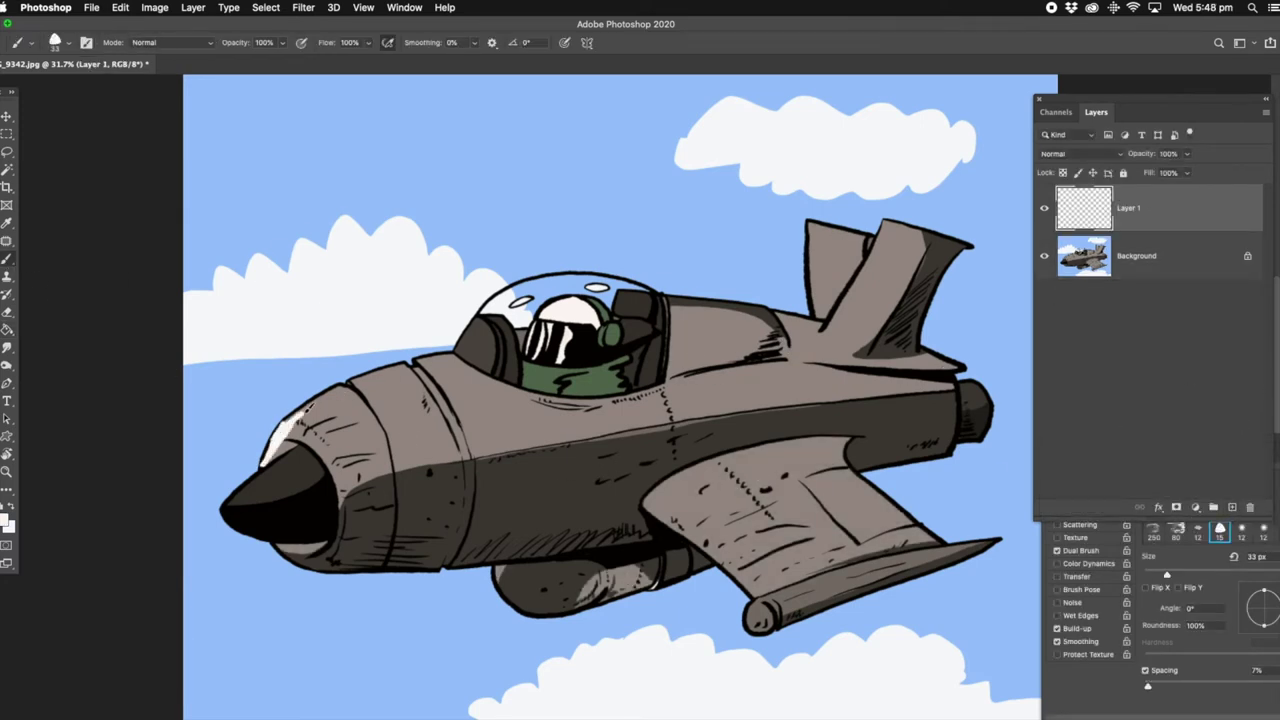
{"action": "left_click", "coordinate": [1080, 153]}
{"action": "left_click", "coordinate": [1075, 308]}
{"action": "left_click", "coordinate": [7, 472]}
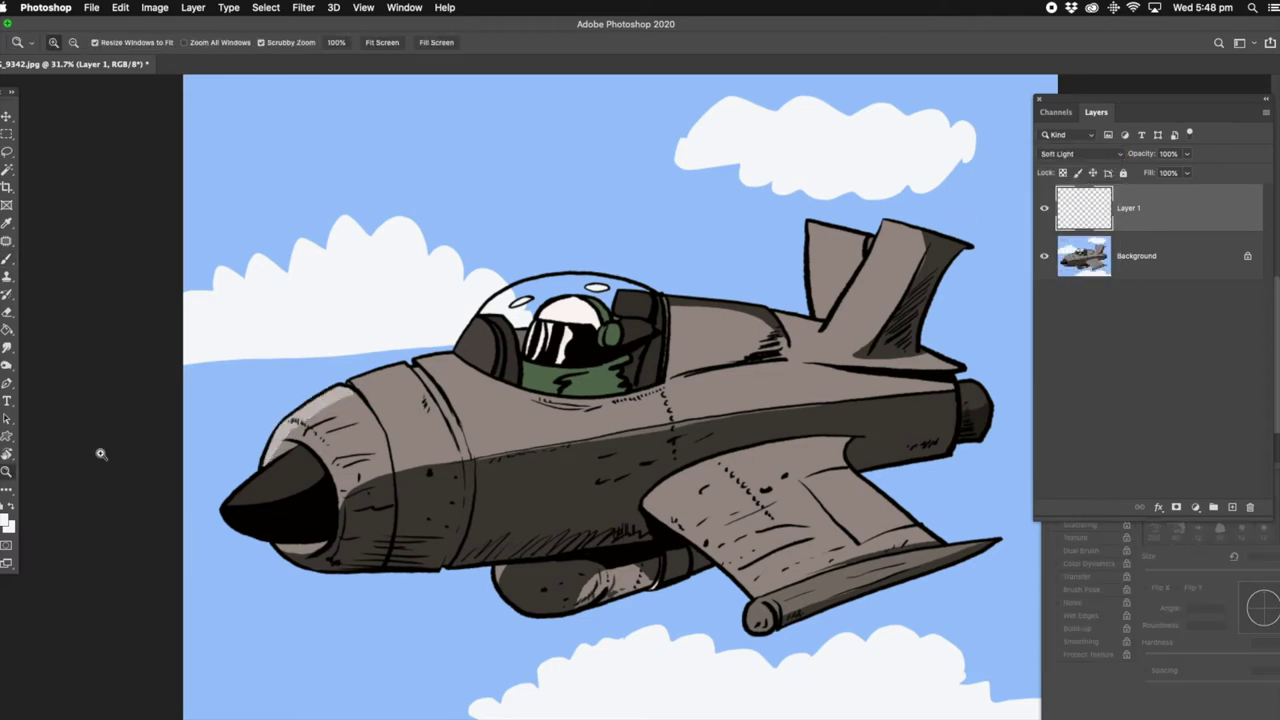
{"action": "left_click", "coordinate": [416, 371]}
Step: Brush white highlights along the nose band's top edge and the cockpit seat's upper edge
{"action": "key", "text": "b"}
{"action": "left_click_drag", "start_coordinate": [320, 378], "coordinate": [385, 345]}
{"action": "left_click_drag", "start_coordinate": [320, 376], "coordinate": [421, 337]}
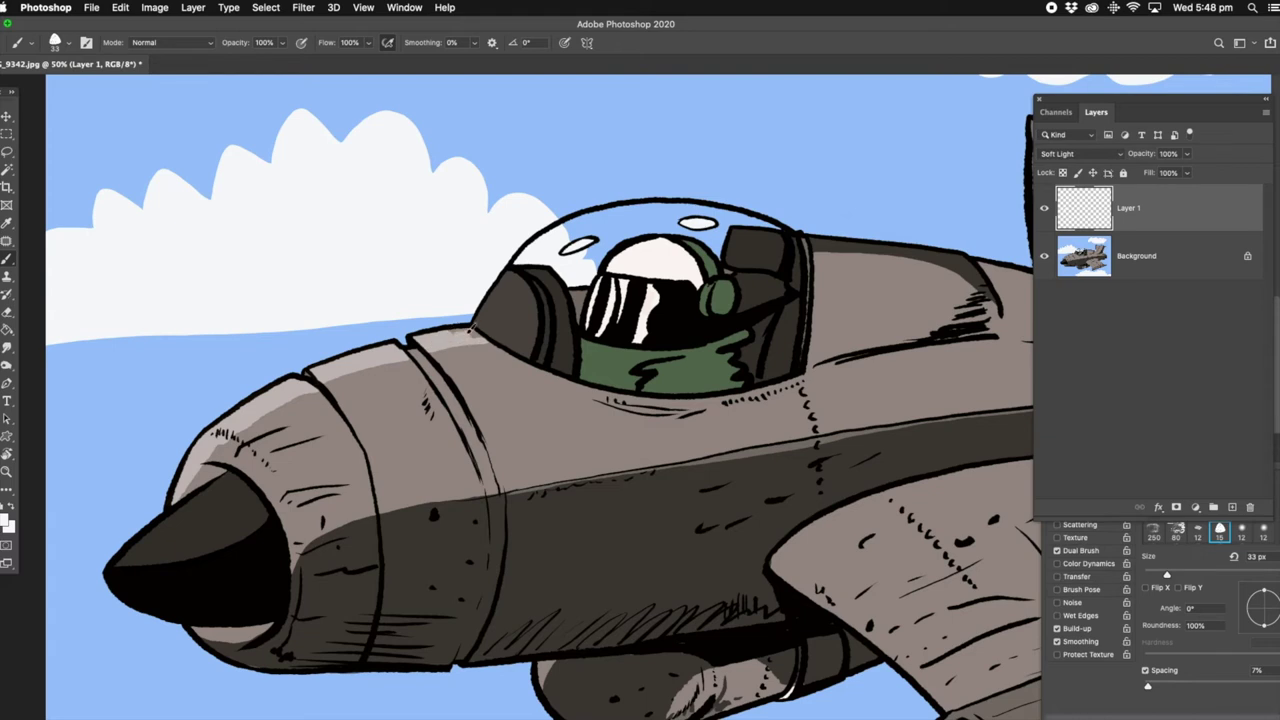
{"action": "left_click_drag", "start_coordinate": [520, 281], "coordinate": [490, 309]}
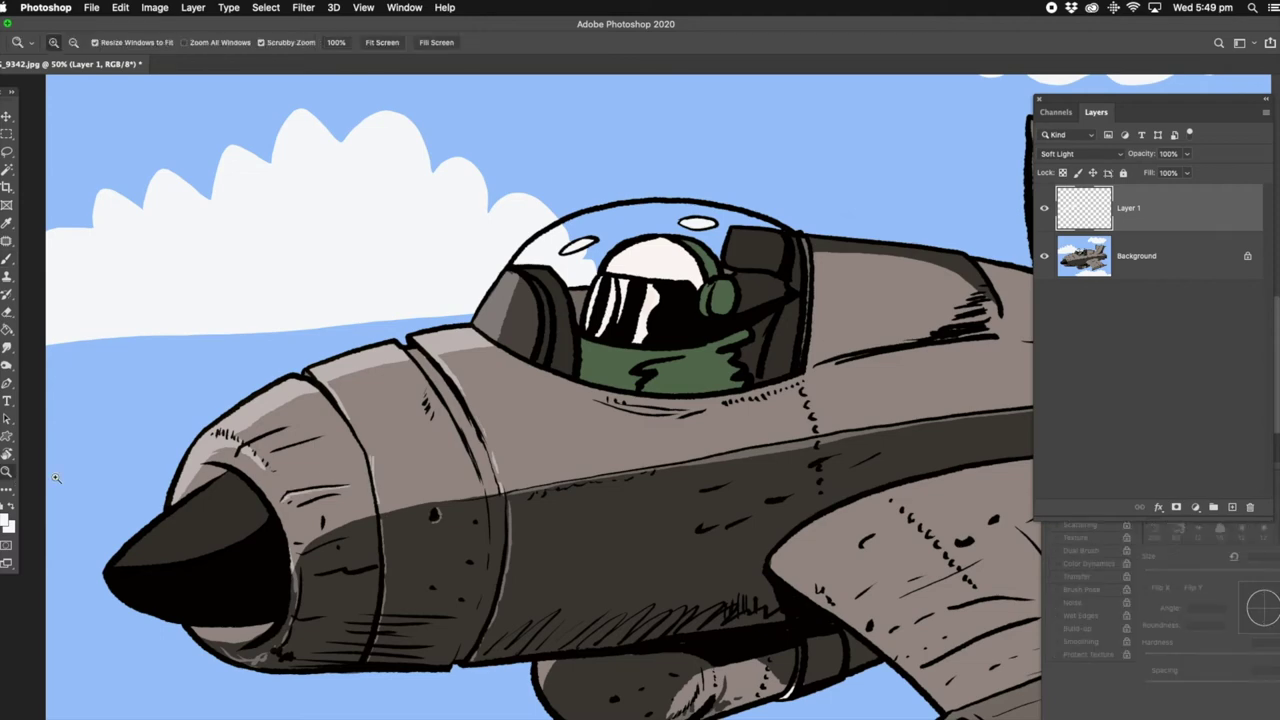
{"action": "scroll", "coordinate": [293, 506], "scroll_direction": "up", "scroll_amount": 1}
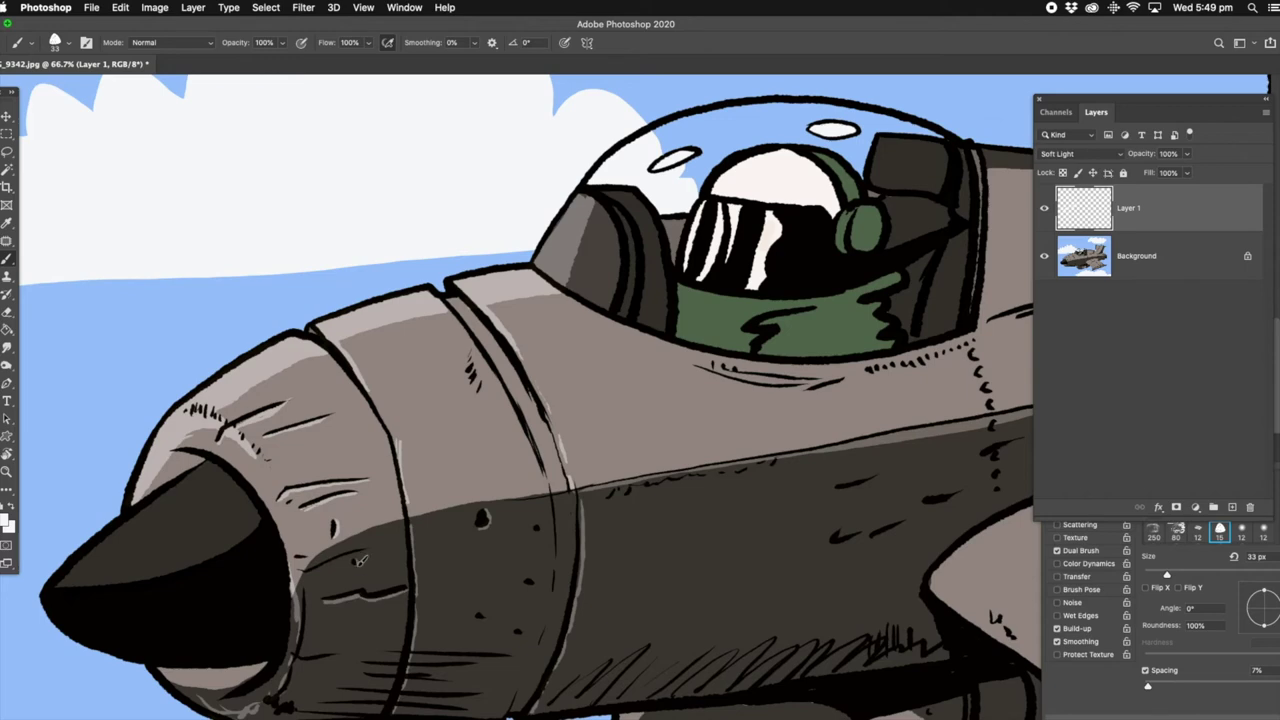
{"action": "scroll", "coordinate": [345, 556], "scroll_direction": "down", "scroll_amount": 3}
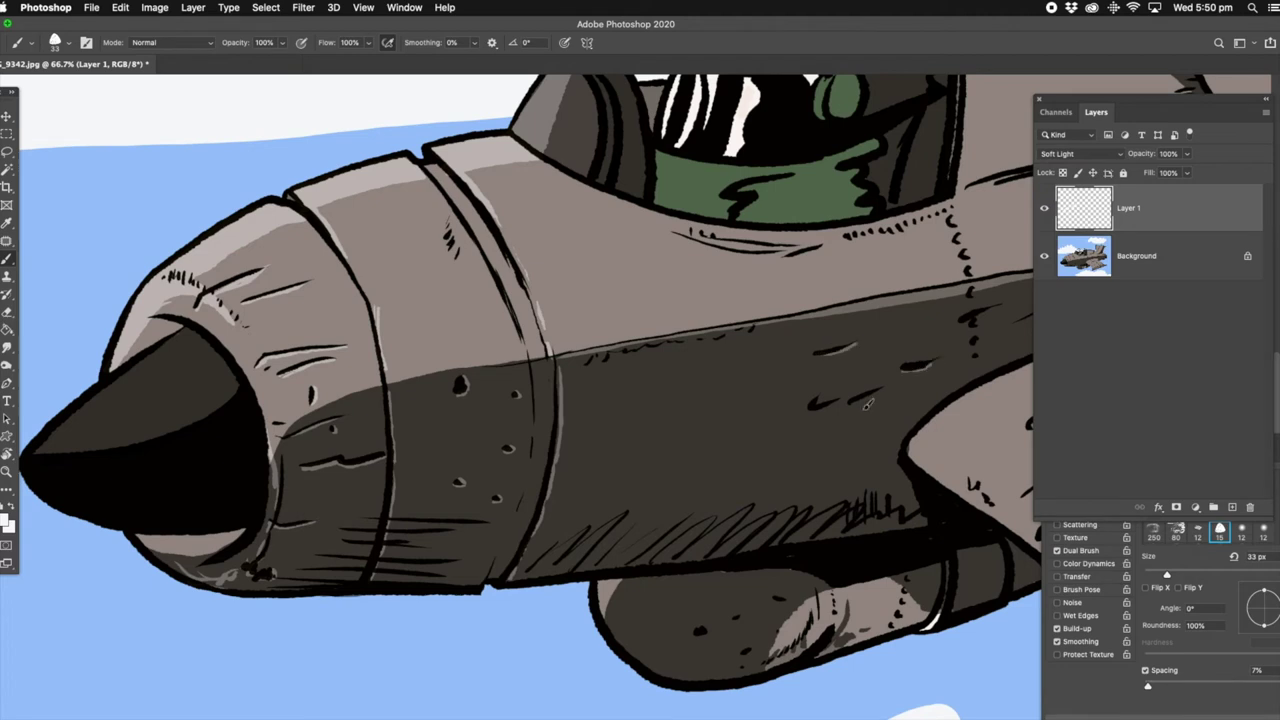
{"action": "scroll", "coordinate": [962, 318], "scroll_direction": "right", "scroll_amount": 3}
{"action": "scroll", "coordinate": [800, 290], "scroll_direction": "right", "scroll_amount": 3}
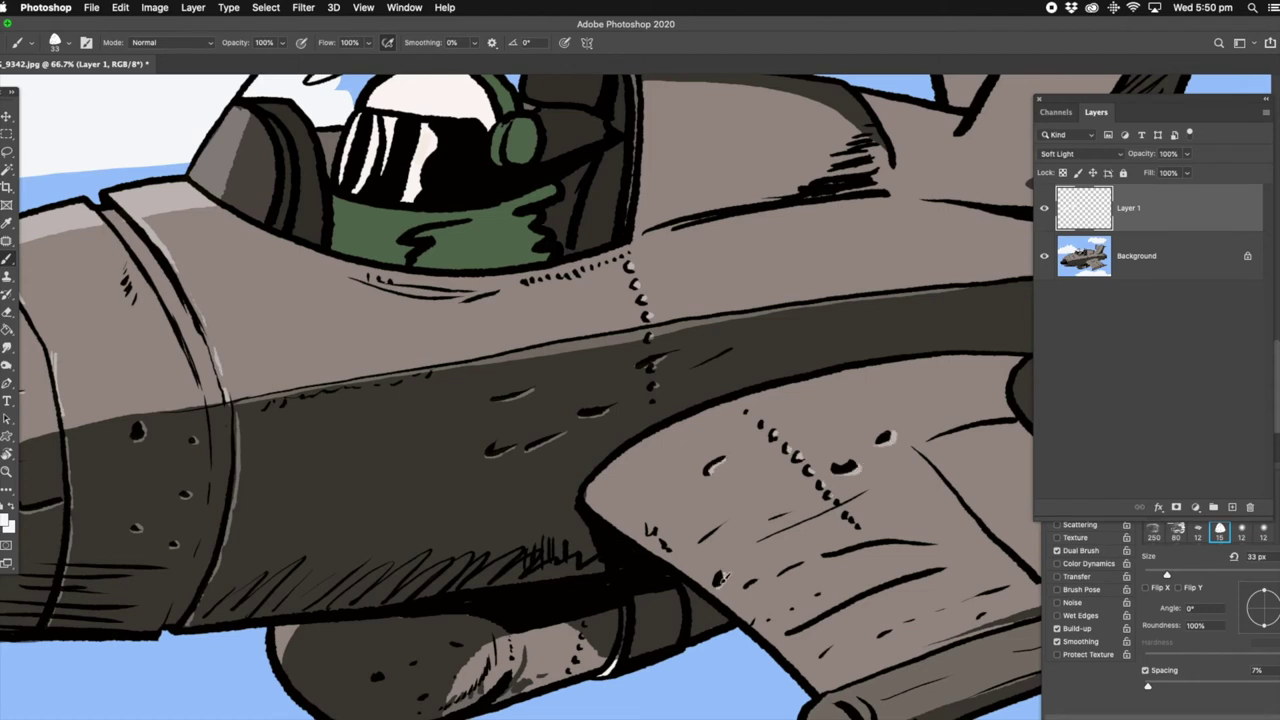
Step: Brush white highlights on the fuselage wing line, fuel tank underside and wing edges
{"action": "left_click_drag", "start_coordinate": [942, 569], "coordinate": [800, 632]}
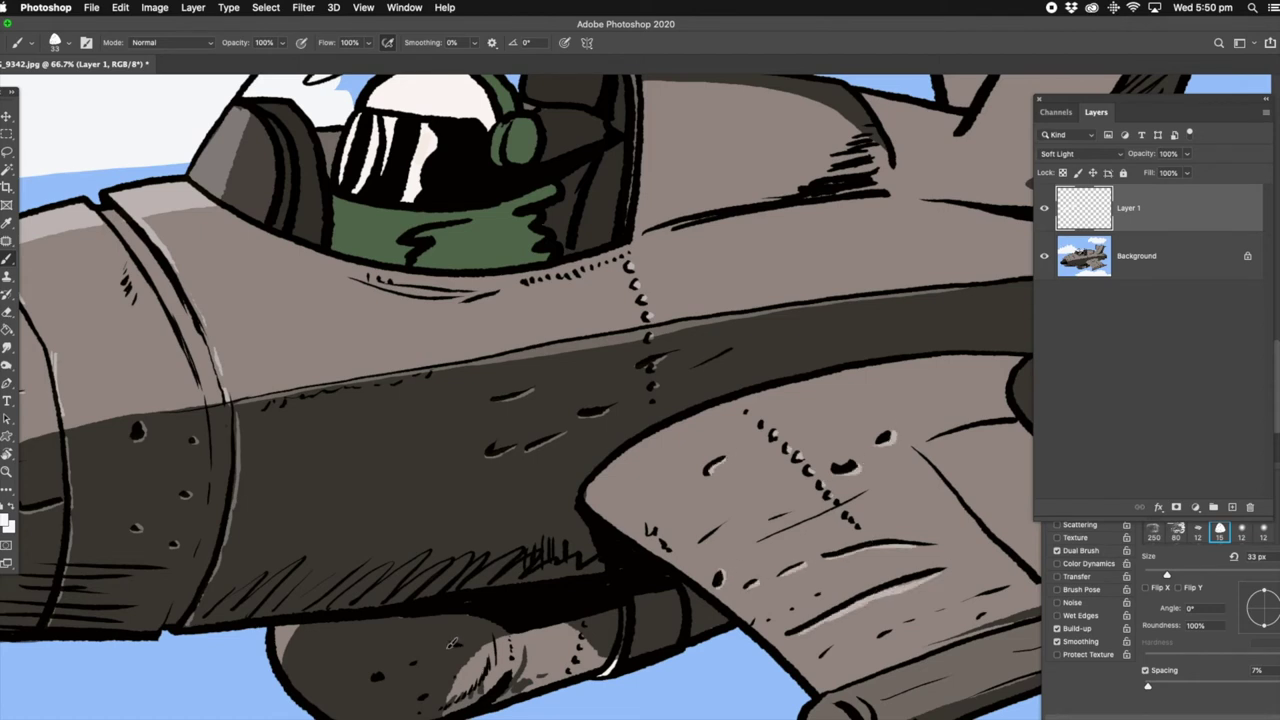
{"action": "left_click_drag", "start_coordinate": [686, 628], "coordinate": [646, 620]}
{"action": "left_click_drag", "start_coordinate": [741, 623], "coordinate": [453, 353]}
{"action": "left_click_drag", "start_coordinate": [842, 386], "coordinate": [626, 418]}
{"action": "mouse_move", "coordinate": [790, 380]}
{"action": "left_mouse_down"}
{"action": "mouse_move", "coordinate": [640, 405]}
{"action": "mouse_move", "coordinate": [600, 466]}
{"action": "left_mouse_up"}
{"action": "left_click_drag", "start_coordinate": [540, 206], "coordinate": [600, 272]}
{"action": "mouse_move", "coordinate": [108, 288]}
{"action": "left_mouse_down"}
{"action": "mouse_move", "coordinate": [350, 490]}
{"action": "mouse_move", "coordinate": [190, 345]}
{"action": "mouse_move", "coordinate": [145, 255]}
{"action": "left_mouse_up"}
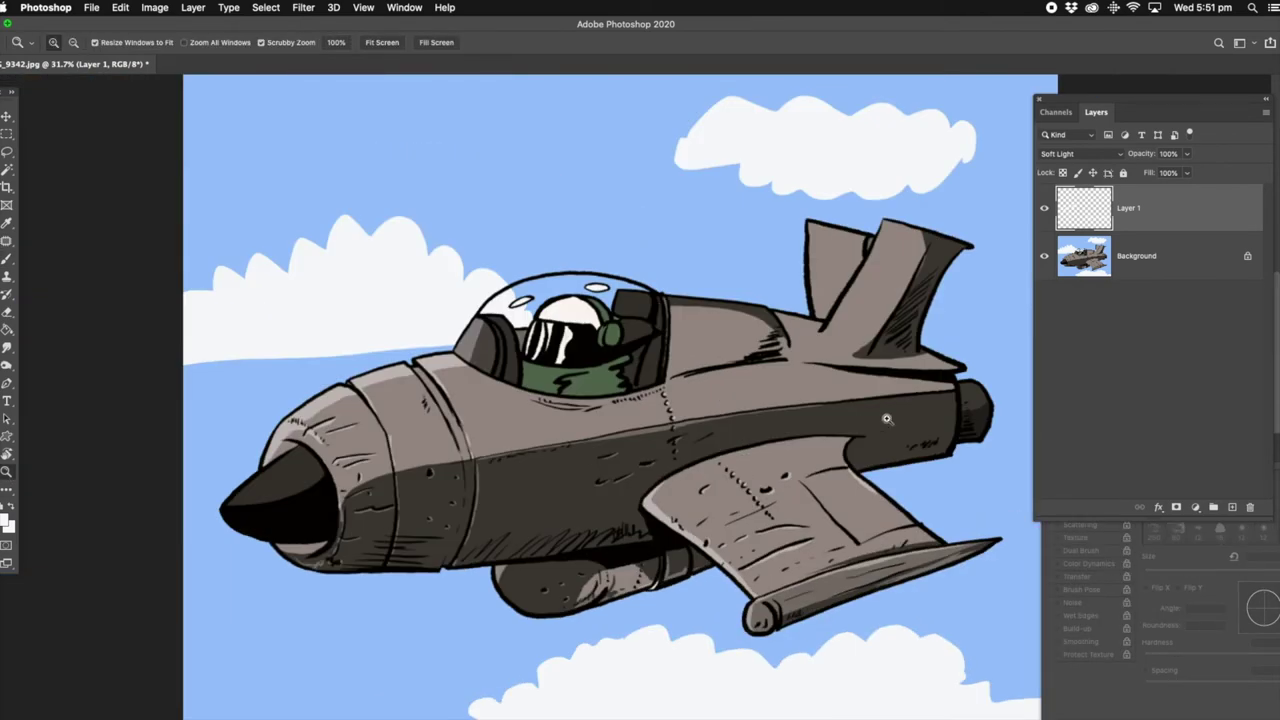
Step: Highlight the tail fin's edges, including its lower edge
{"action": "mouse_move", "coordinate": [60, 308]}
{"action": "left_mouse_down"}
{"action": "mouse_move", "coordinate": [585, 238]}
{"action": "mouse_move", "coordinate": [825, 275]}
{"action": "left_mouse_up"}
{"action": "left_click_drag", "start_coordinate": [801, 122], "coordinate": [821, 272]}
{"action": "mouse_move", "coordinate": [930, 112]}
{"action": "left_mouse_down"}
{"action": "mouse_move", "coordinate": [830, 290]}
{"action": "mouse_move", "coordinate": [736, 284]}
{"action": "left_mouse_up"}
{"action": "left_click_drag", "start_coordinate": [897, 316], "coordinate": [944, 344]}
Step: Highlight the fuselage's middle edge line and the nose cowling's inner rim
{"action": "mouse_move", "coordinate": [750, 399]}
{"action": "left_mouse_down"}
{"action": "mouse_move", "coordinate": [936, 372]}
{"action": "mouse_move", "coordinate": [468, 436]}
{"action": "left_mouse_up"}
{"action": "left_click_drag", "start_coordinate": [316, 464], "coordinate": [184, 490]}
{"action": "mouse_move", "coordinate": [492, 430]}
{"action": "left_mouse_down"}
{"action": "mouse_move", "coordinate": [246, 463]}
{"action": "mouse_move", "coordinate": [612, 378]}
{"action": "left_mouse_up"}
{"action": "left_click_drag", "start_coordinate": [333, 404], "coordinate": [346, 484]}
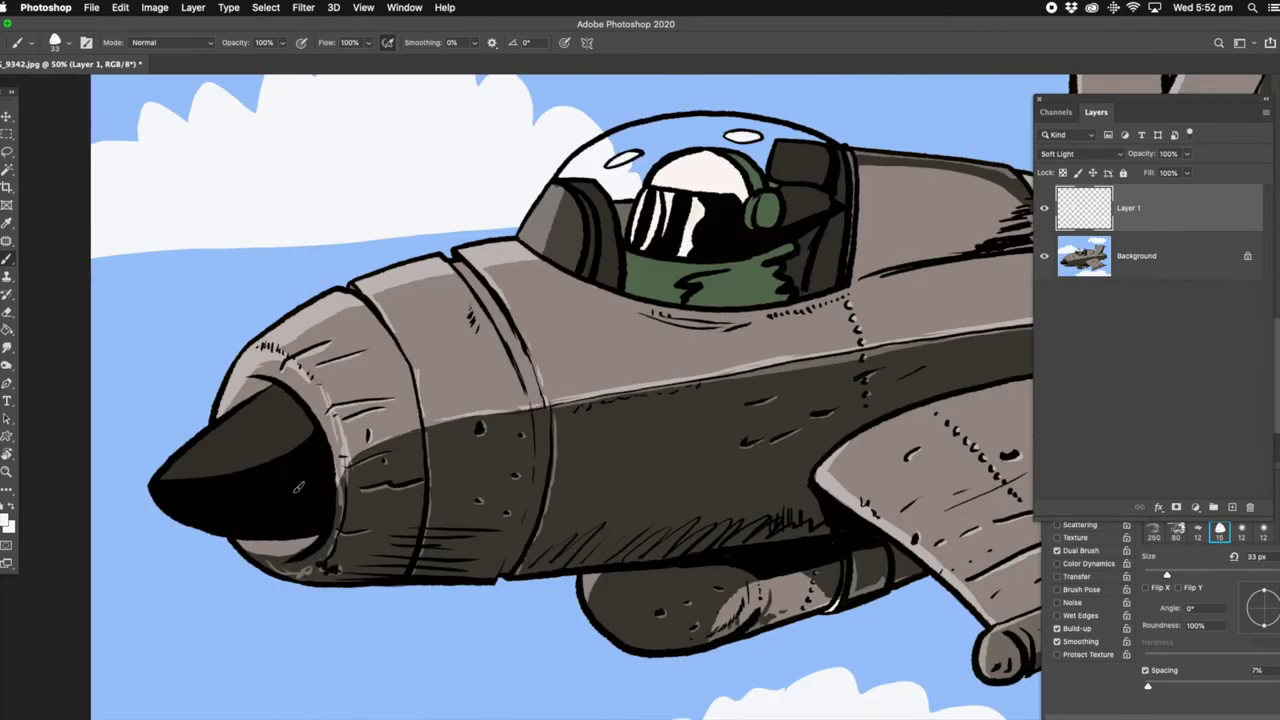
{"action": "left_click_drag", "start_coordinate": [252, 362], "coordinate": [326, 394]}
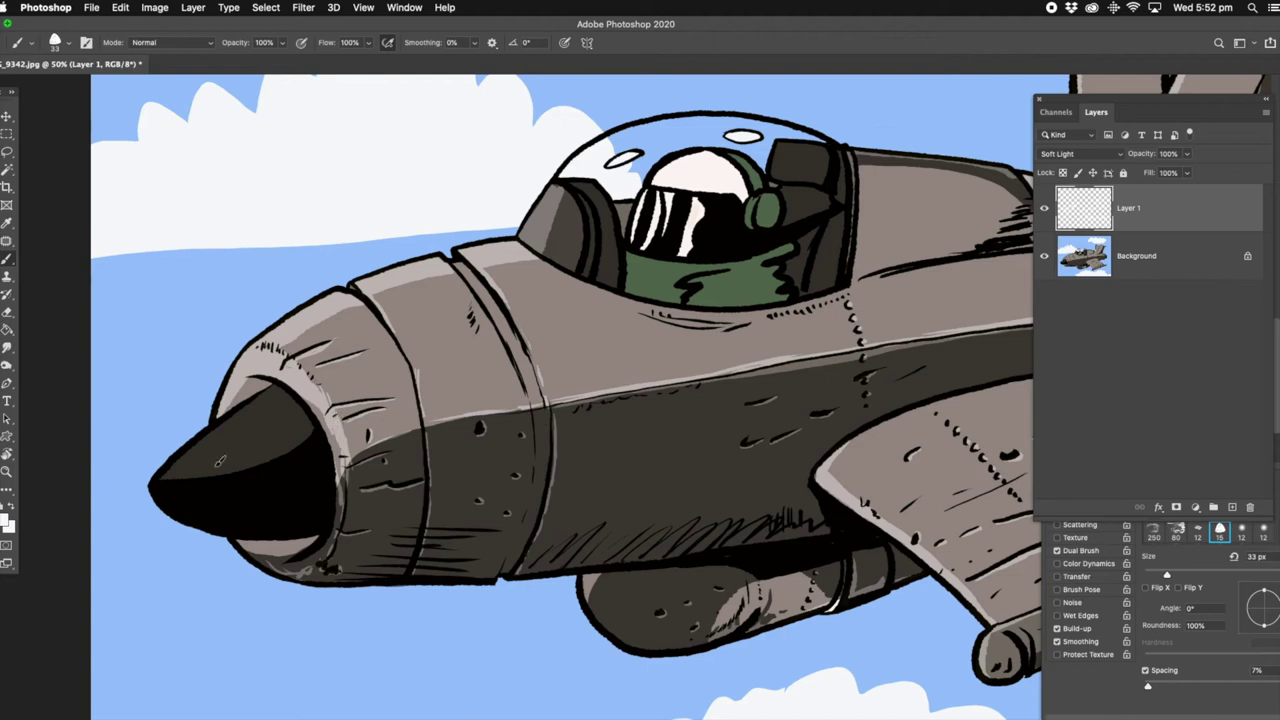
Step: On a new 30%-opacity layer, paint faint shadows across the wing and its trailing edge
{"action": "left_click", "coordinate": [1232, 507]}
{"action": "left_click_drag", "start_coordinate": [1190, 156], "coordinate": [1142, 182]}
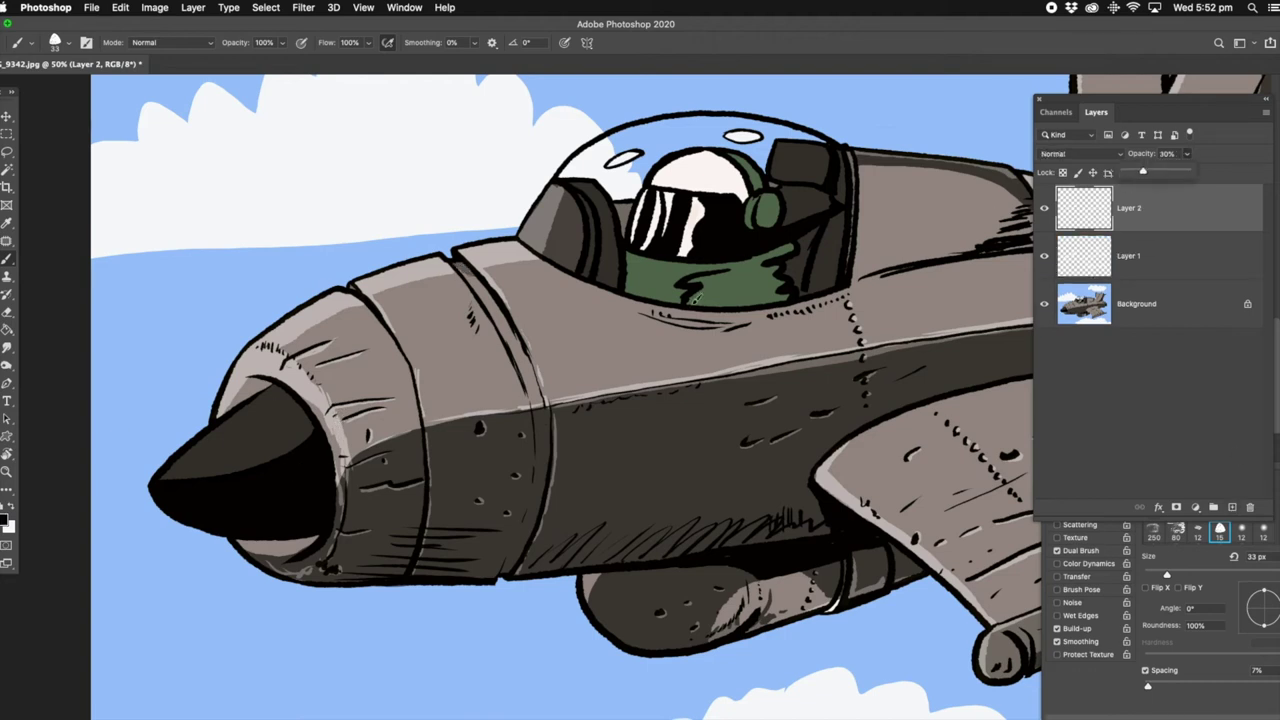
{"action": "scroll", "coordinate": [600, 400], "scroll_direction": "right", "scroll_amount": 10}
{"action": "mouse_move", "coordinate": [667, 416]}
{"action": "left_mouse_down"}
{"action": "mouse_move", "coordinate": [900, 575]}
{"action": "mouse_move", "coordinate": [980, 578]}
{"action": "left_mouse_up"}
{"action": "mouse_move", "coordinate": [830, 420]}
{"action": "left_mouse_down"}
{"action": "mouse_move", "coordinate": [935, 540]}
{"action": "mouse_move", "coordinate": [680, 415]}
{"action": "mouse_move", "coordinate": [822, 462]}
{"action": "mouse_move", "coordinate": [842, 452]}
{"action": "mouse_move", "coordinate": [855, 480]}
{"action": "mouse_move", "coordinate": [955, 548]}
{"action": "left_mouse_up"}
{"action": "mouse_move", "coordinate": [842, 500]}
{"action": "left_mouse_down"}
{"action": "mouse_move", "coordinate": [895, 532]}
{"action": "mouse_move", "coordinate": [900, 570]}
{"action": "left_mouse_up"}
{"action": "left_click_drag", "start_coordinate": [890, 550], "coordinate": [955, 565]}
{"action": "left_click_drag", "start_coordinate": [875, 525], "coordinate": [930, 558]}
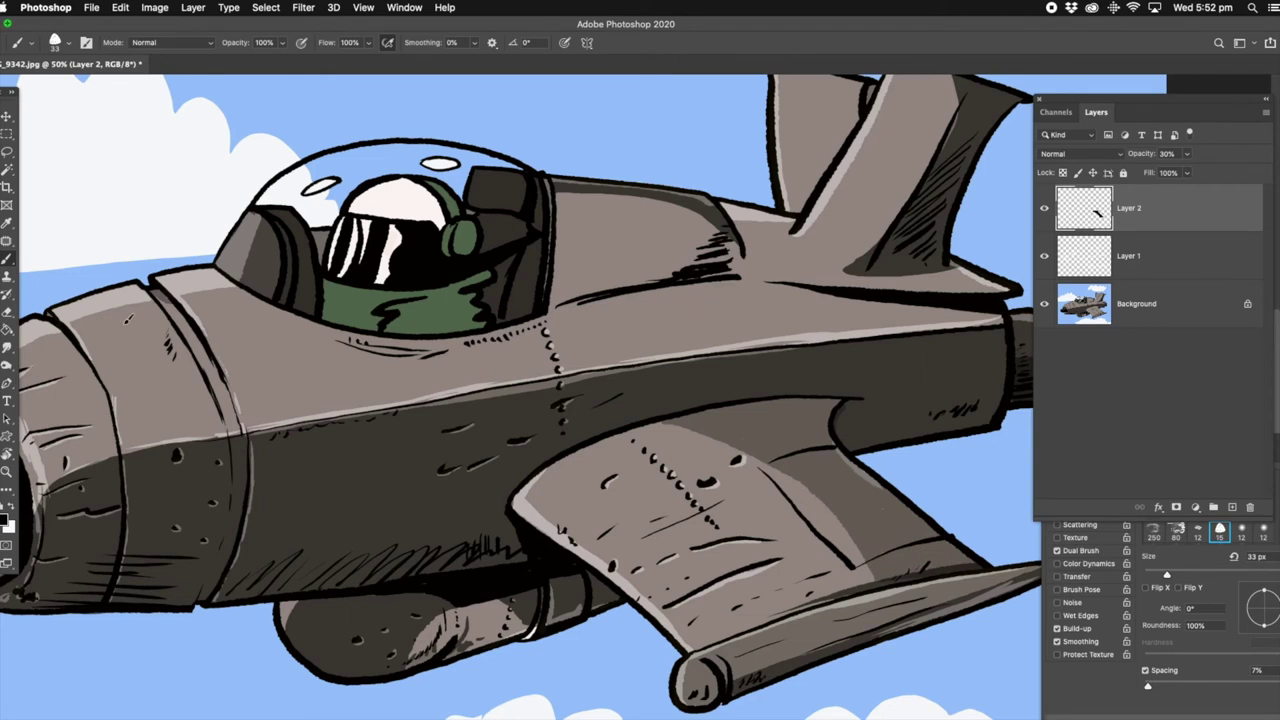
Step: Flatten all layers into a single Background
{"action": "key", "text": "e"}
{"action": "left_click", "coordinate": [193, 7]}
{"action": "left_click", "coordinate": [205, 540]}
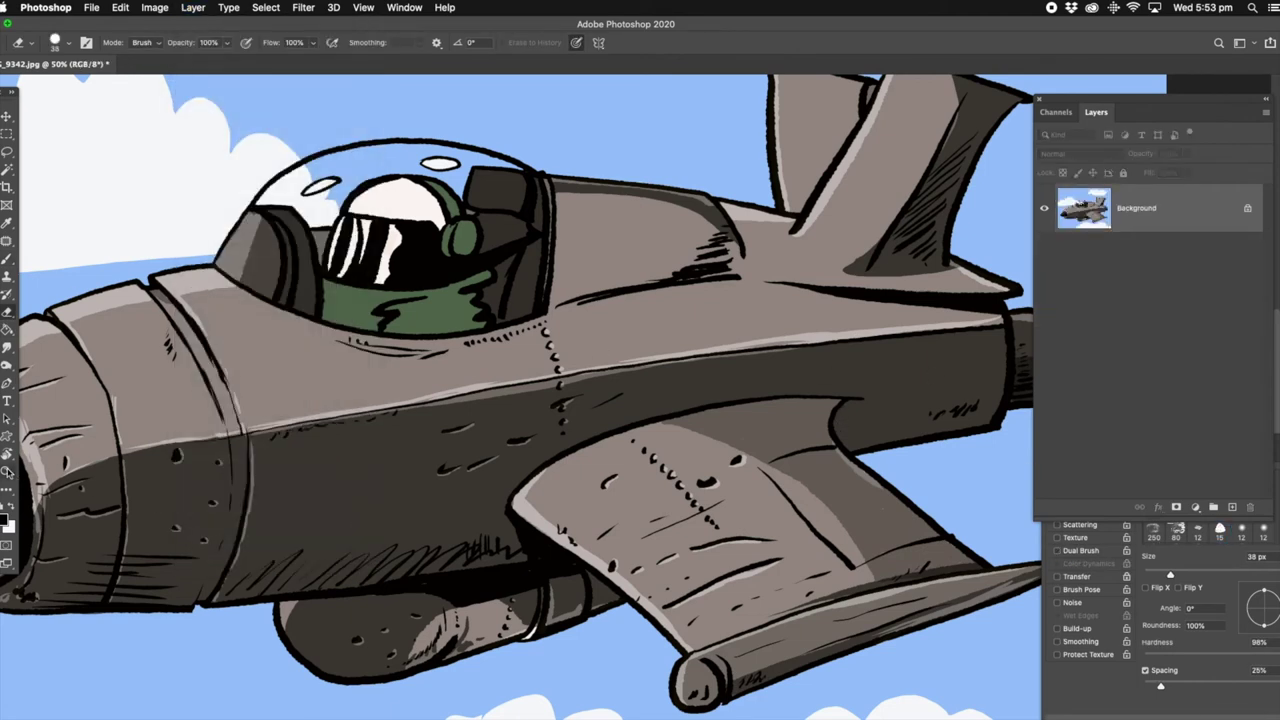
Step: Type 'ACME JET HIRE' on the fuselage and enlarge the lettering
{"action": "left_click", "coordinate": [7, 401]}
{"action": "left_click", "coordinate": [320, 403]}
{"action": "type", "text": "ACME JET HIRE"}
{"action": "key", "text": "ctrl+t"}
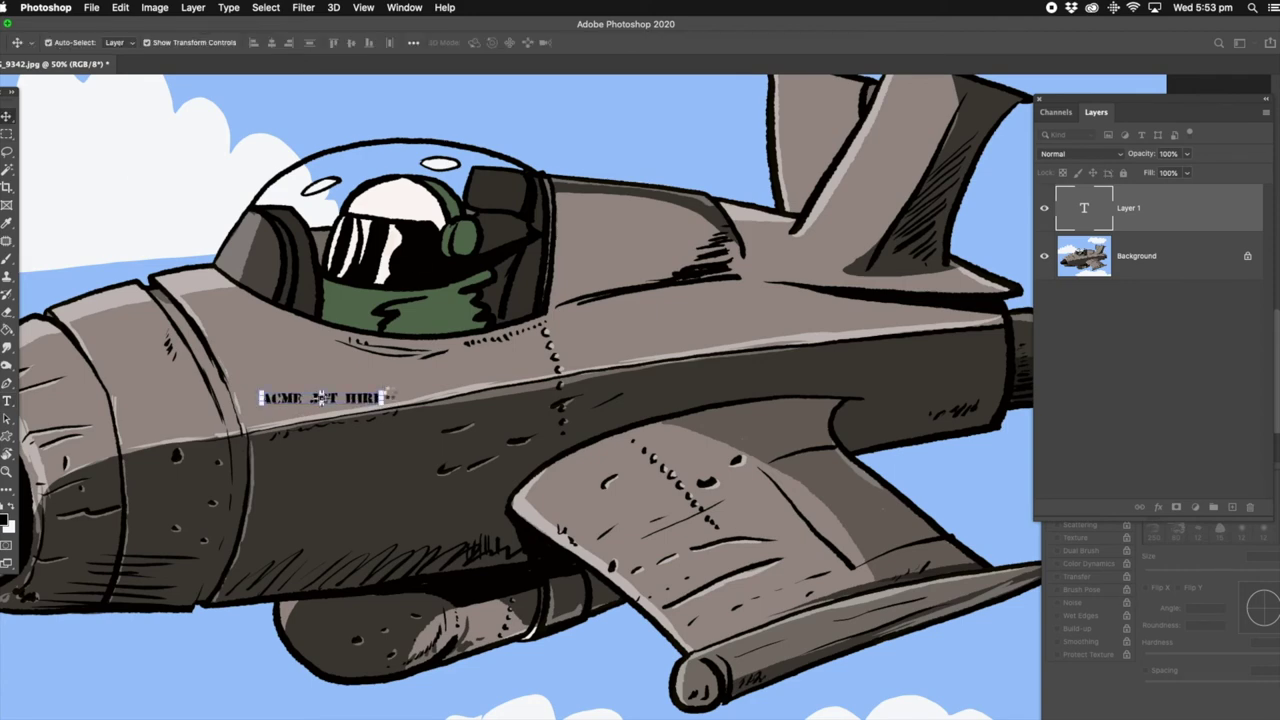
{"action": "left_click_drag", "start_coordinate": [416, 356], "coordinate": [528, 355]}
{"action": "left_click_drag", "start_coordinate": [259, 383], "coordinate": [304, 348]}
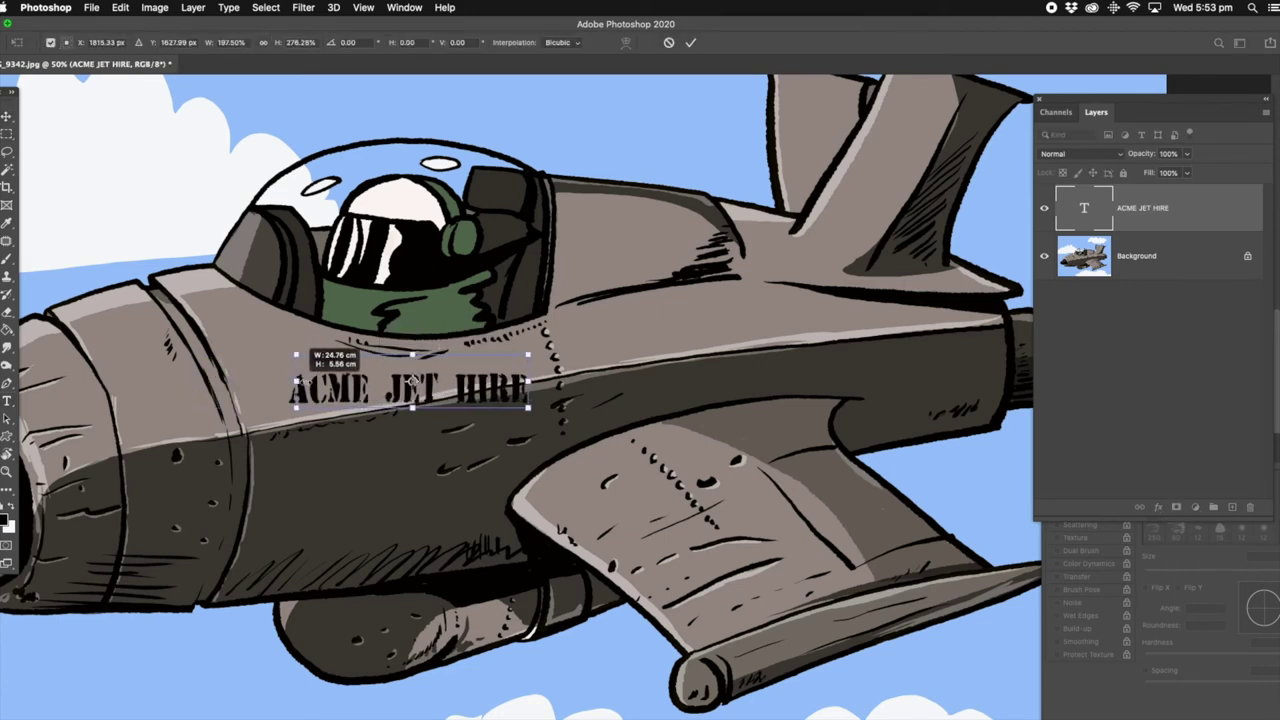
{"action": "key", "text": "Return"}
Step: Rasterize the lettering, tilt and skew it to follow the hull, then merge it in
{"action": "right_click", "coordinate": [1150, 208]}
{"action": "left_click", "coordinate": [1060, 263]}
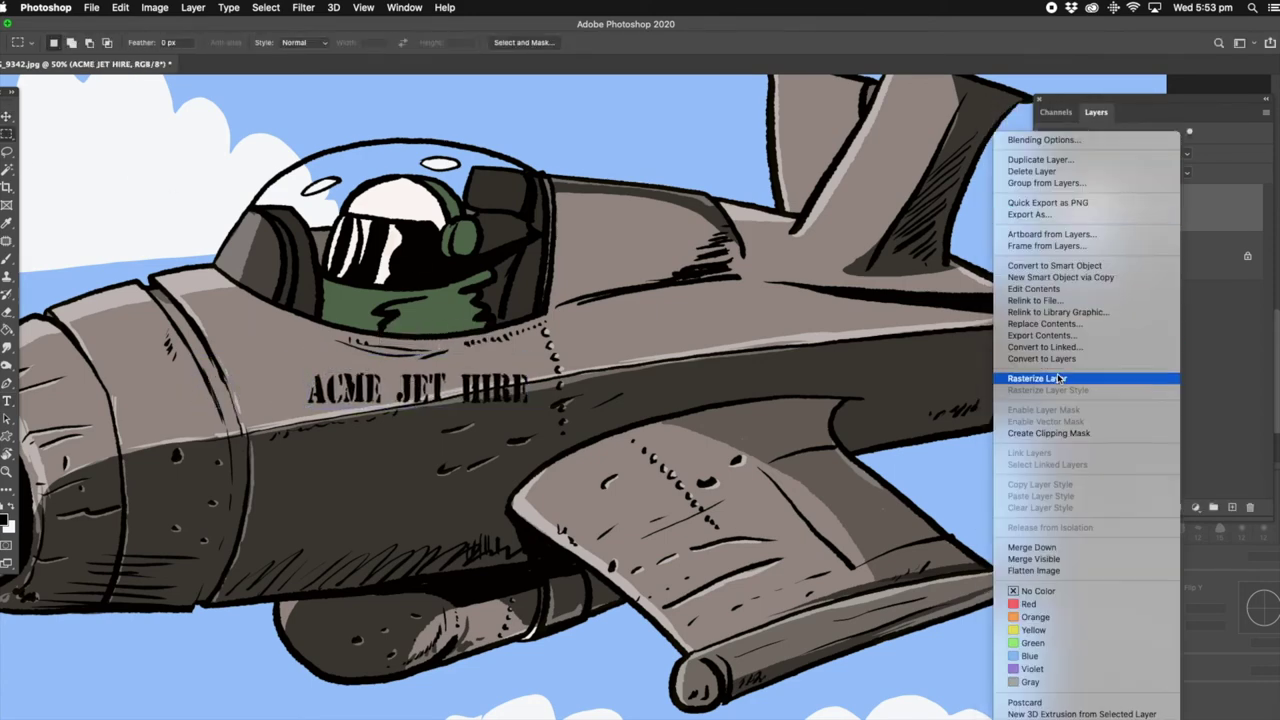
{"action": "key", "text": "v"}
{"action": "key", "text": "ctrl+t"}
{"action": "left_click_drag", "start_coordinate": [284, 386], "coordinate": [286, 408]}
{"action": "left_click", "coordinate": [120, 7]}
{"action": "key", "text": "Escape"}
{"action": "left_click_drag", "start_coordinate": [508, 348], "coordinate": [502, 350]}
{"action": "key", "text": "Return"}
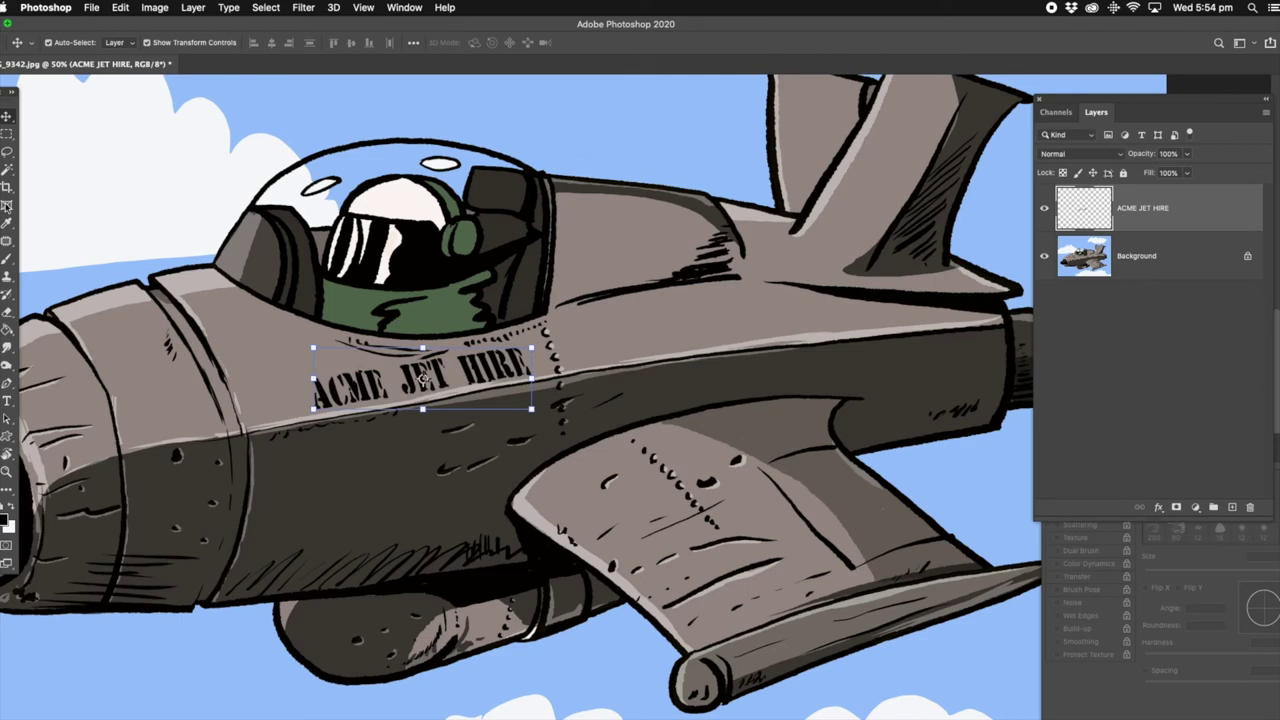
{"action": "left_click", "coordinate": [193, 7]}
{"action": "left_click", "coordinate": [277, 526]}
Step: Brush a black panel outline with an inner wedge stroke onto the fuselage
{"action": "key", "text": "b"}
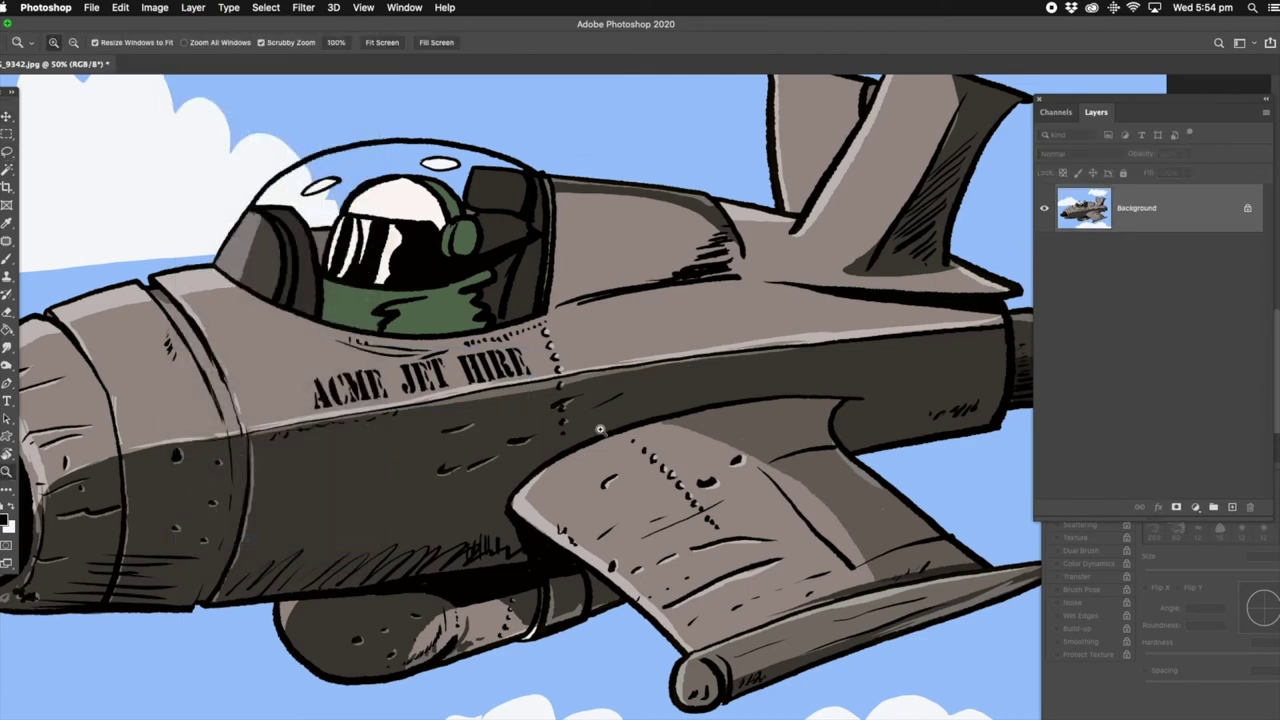
{"action": "scroll", "coordinate": [380, 520], "scroll_direction": "up", "scroll_amount": 3}
{"action": "mouse_move", "coordinate": [237, 408]}
{"action": "left_mouse_down"}
{"action": "mouse_move", "coordinate": [208, 512]}
{"action": "mouse_move", "coordinate": [308, 398]}
{"action": "mouse_move", "coordinate": [442, 380]}
{"action": "left_mouse_up"}
{"action": "mouse_move", "coordinate": [308, 430]}
{"action": "left_mouse_down"}
{"action": "mouse_move", "coordinate": [298, 452]}
{"action": "mouse_move", "coordinate": [378, 420]}
{"action": "left_mouse_up"}
{"action": "left_click_drag", "start_coordinate": [298, 452], "coordinate": [370, 425]}
{"action": "left_click_drag", "start_coordinate": [247, 518], "coordinate": [420, 496]}
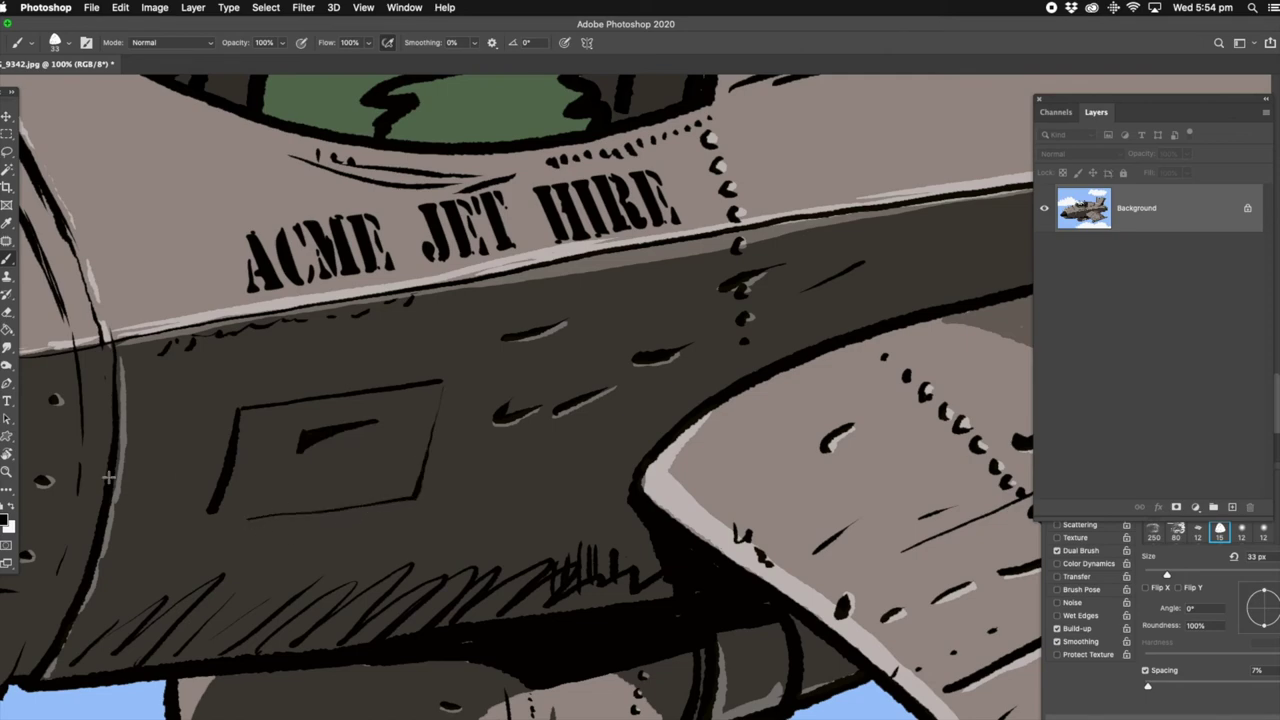
{"action": "left_click_drag", "start_coordinate": [265, 522], "coordinate": [420, 497]}
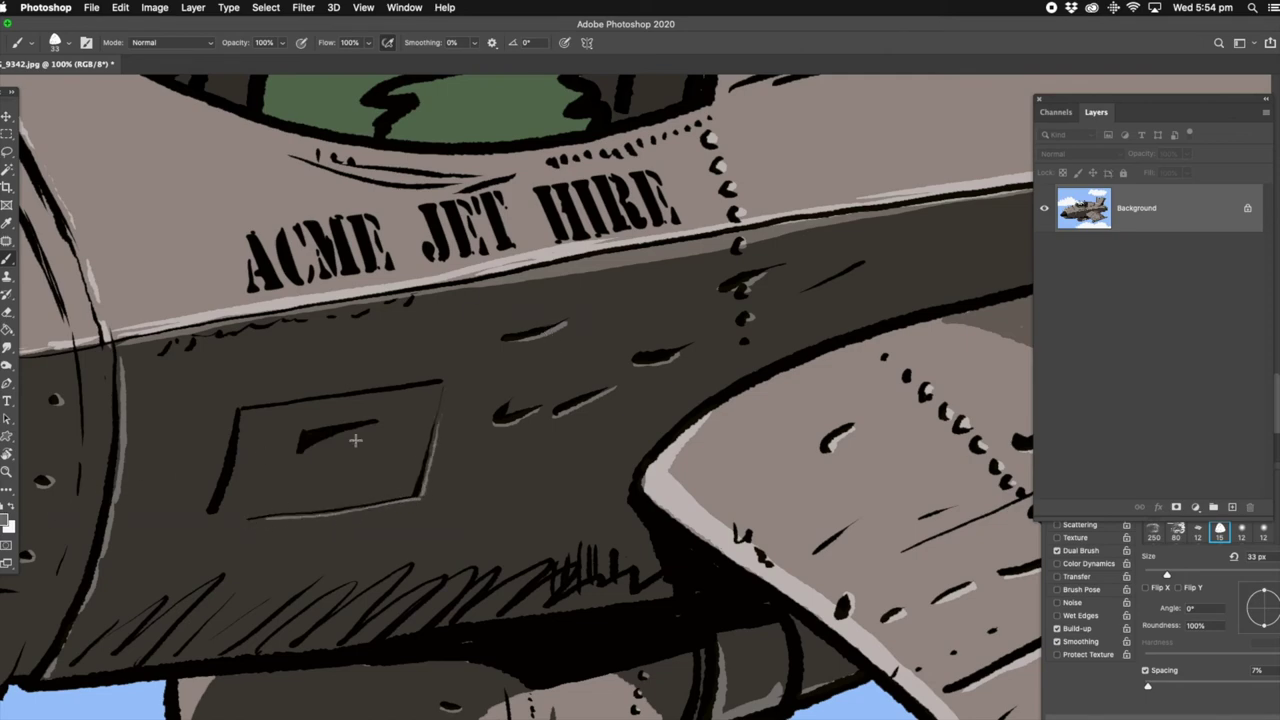
Step: Zoom out to the cockpit and paint dark camo patches on the suit on a 64%-opacity layer
{"action": "key", "text": "z"}
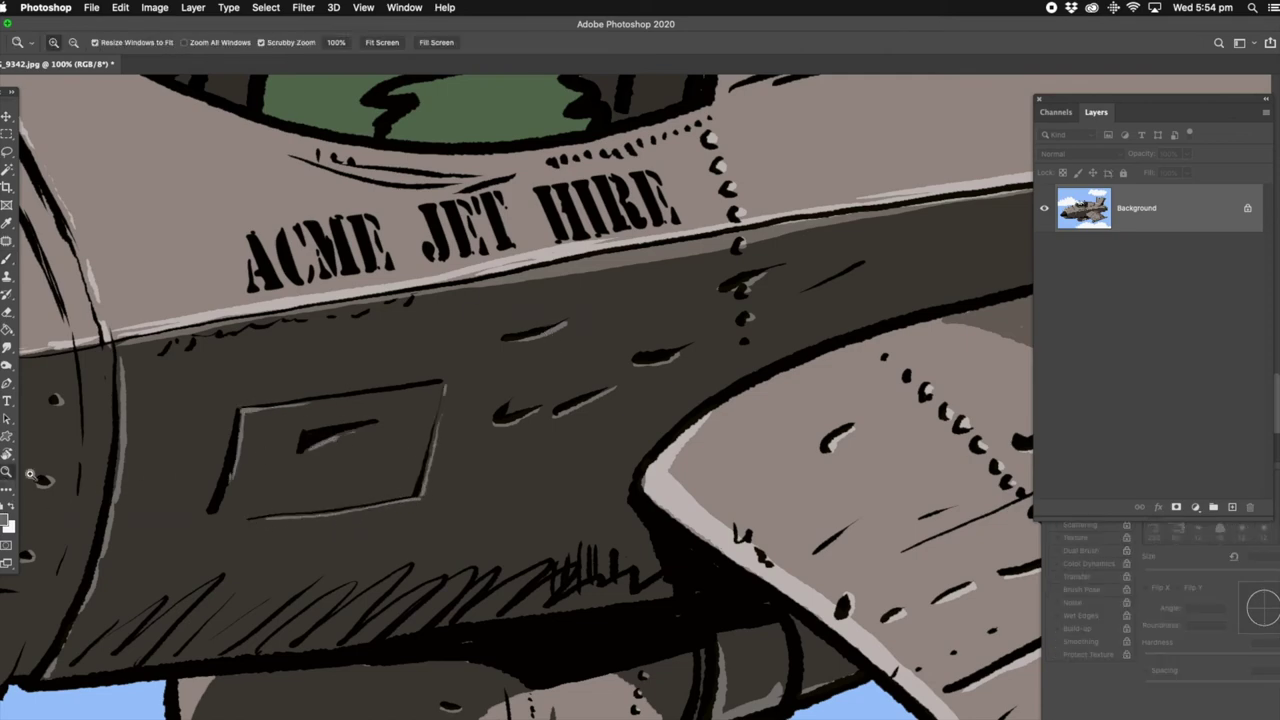
{"action": "left_click_drag", "start_coordinate": [447, 390], "coordinate": [360, 247]}
{"action": "key", "text": "b"}
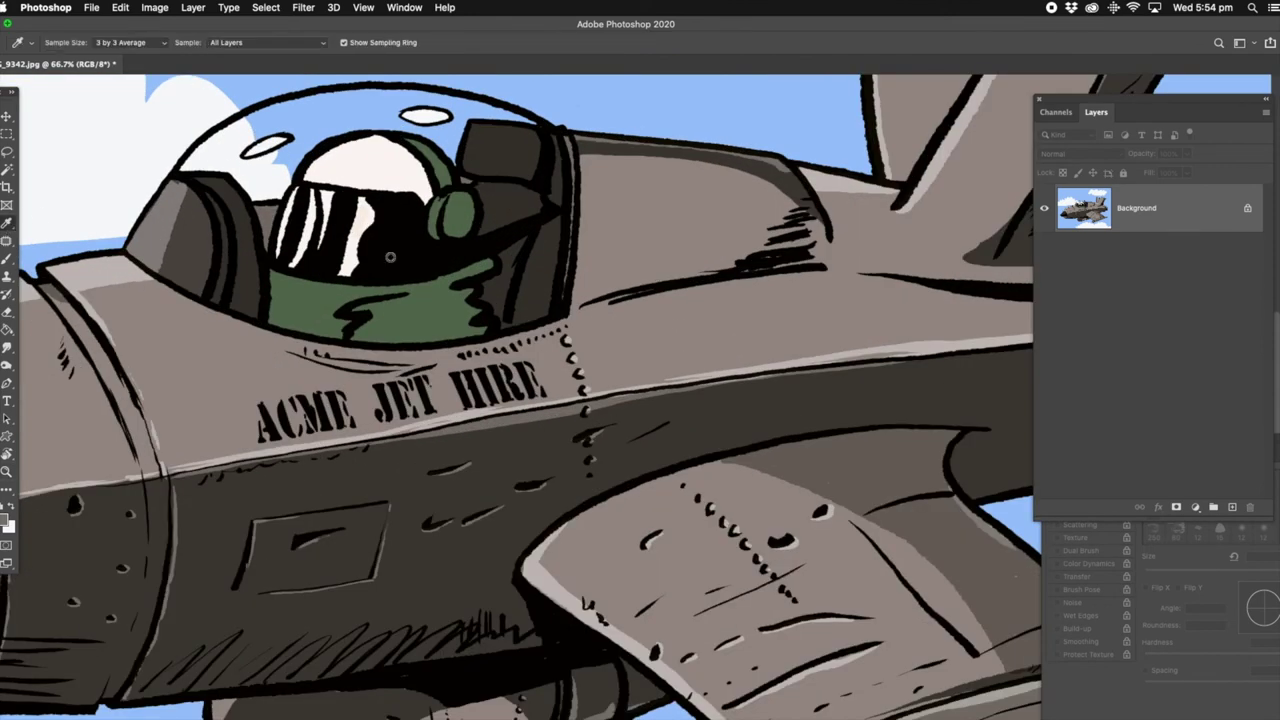
{"action": "key", "text": "ctrl+shift+alt+n"}
{"action": "left_click_drag", "start_coordinate": [1174, 166], "coordinate": [1163, 168]}
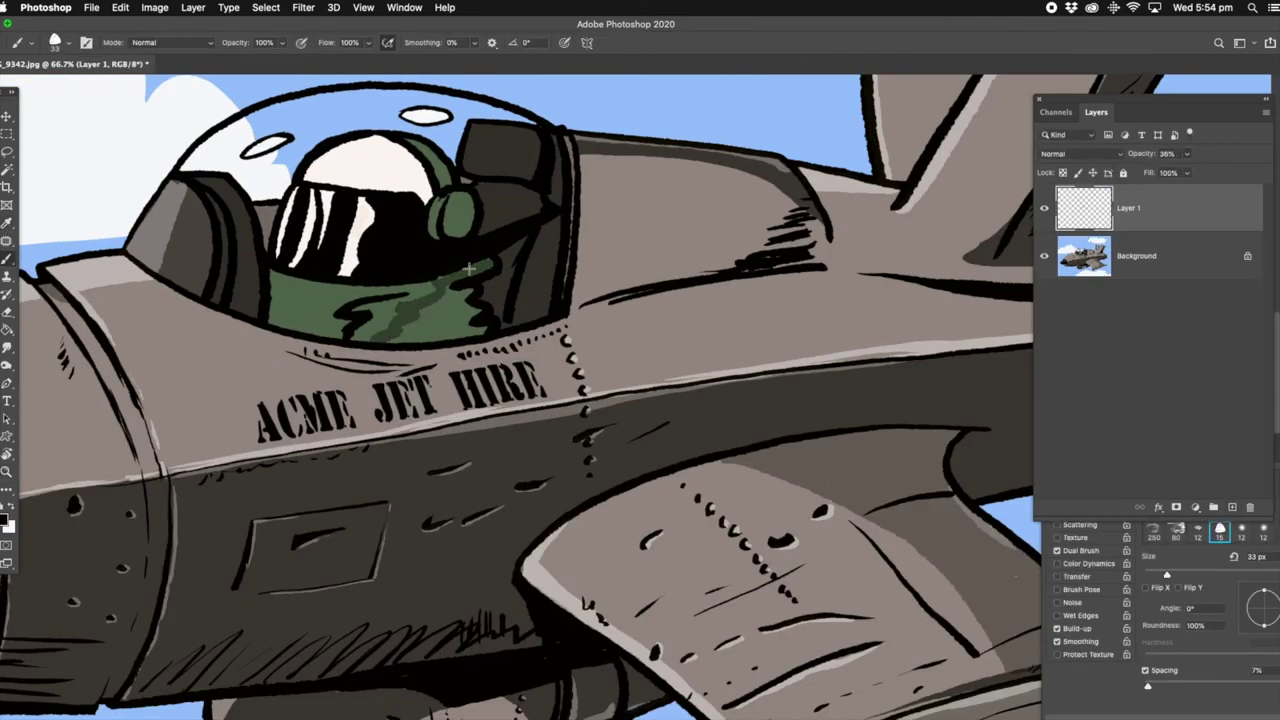
{"action": "left_click_drag", "start_coordinate": [490, 262], "coordinate": [442, 284]}
{"action": "mouse_move", "coordinate": [372, 340]}
{"action": "left_mouse_down"}
{"action": "mouse_move", "coordinate": [490, 262]}
{"action": "mouse_move", "coordinate": [465, 333]}
{"action": "mouse_move", "coordinate": [406, 325]}
{"action": "left_mouse_up"}
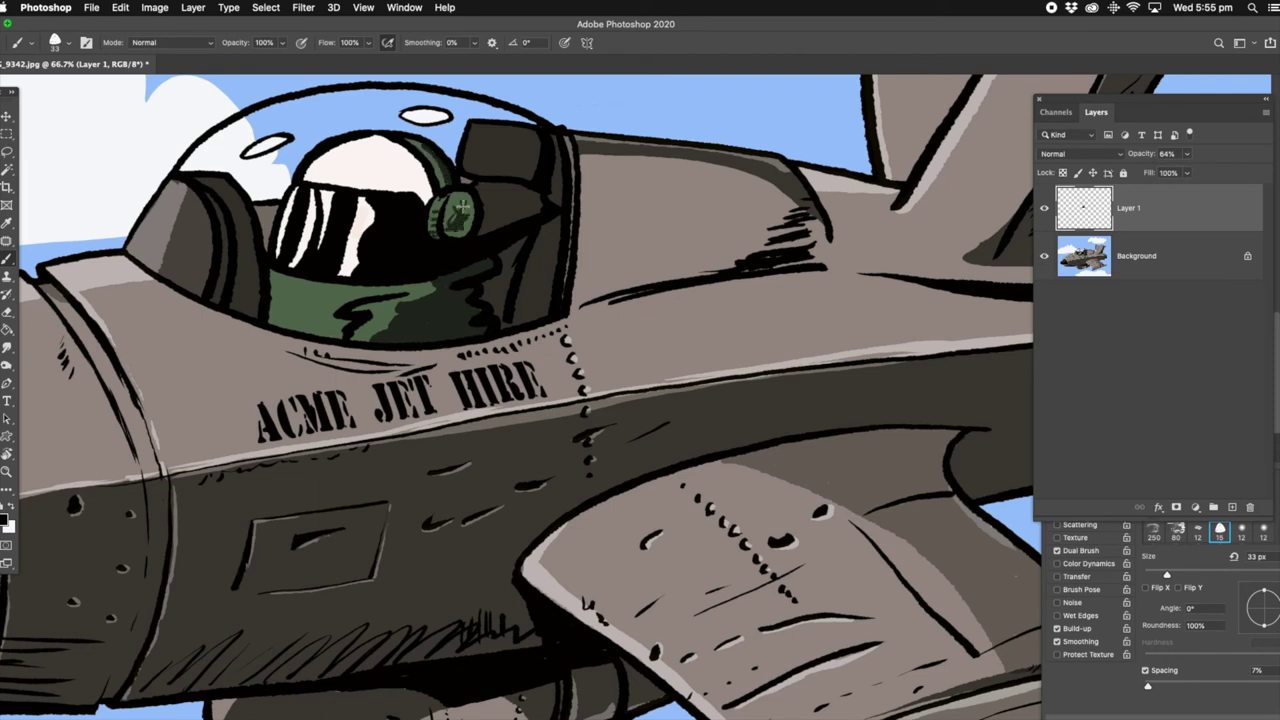
{"action": "left_click_drag", "start_coordinate": [340, 328], "coordinate": [306, 330]}
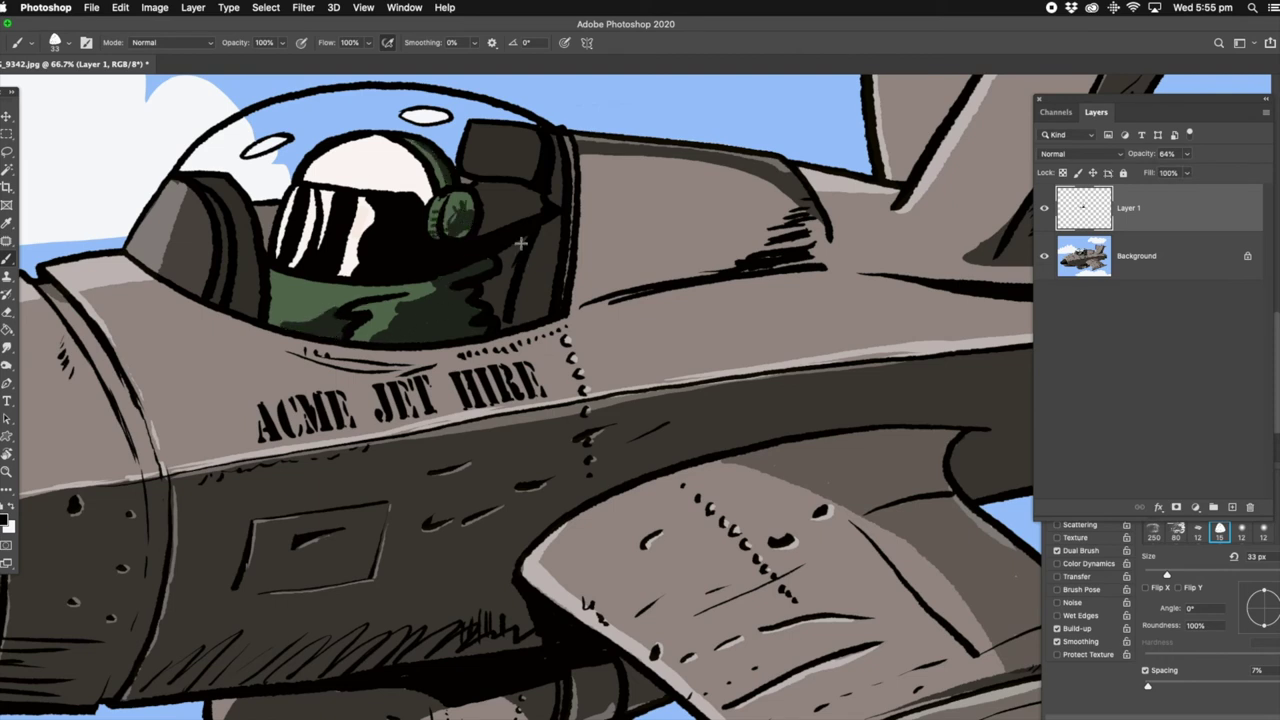
Step: Shade the cockpit seat, headrest and the seat's right side
{"action": "left_click_drag", "start_coordinate": [512, 258], "coordinate": [505, 325]}
{"action": "mouse_move", "coordinate": [505, 200]}
{"action": "left_mouse_down"}
{"action": "mouse_move", "coordinate": [475, 150]}
{"action": "mouse_move", "coordinate": [497, 212]}
{"action": "left_mouse_up"}
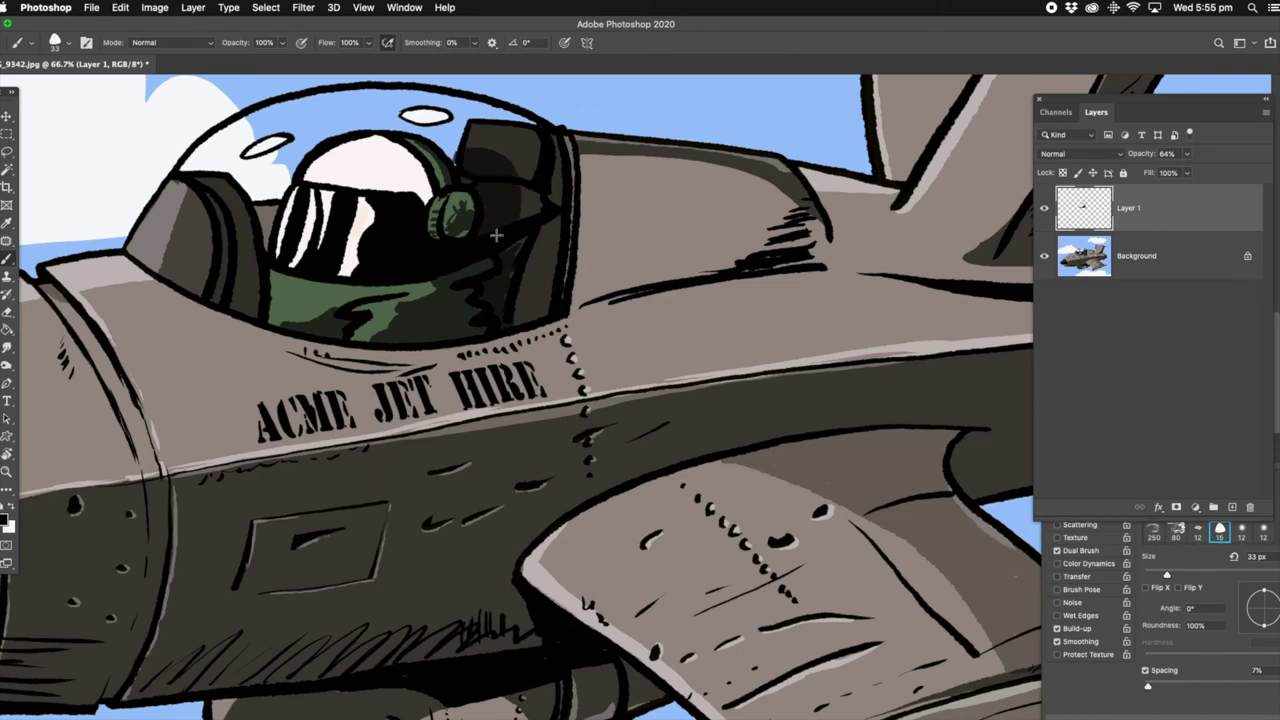
{"action": "left_click_drag", "start_coordinate": [548, 140], "coordinate": [525, 322]}
{"action": "left_click_drag", "start_coordinate": [555, 225], "coordinate": [540, 318]}
{"action": "left_click_drag", "start_coordinate": [568, 140], "coordinate": [565, 235]}
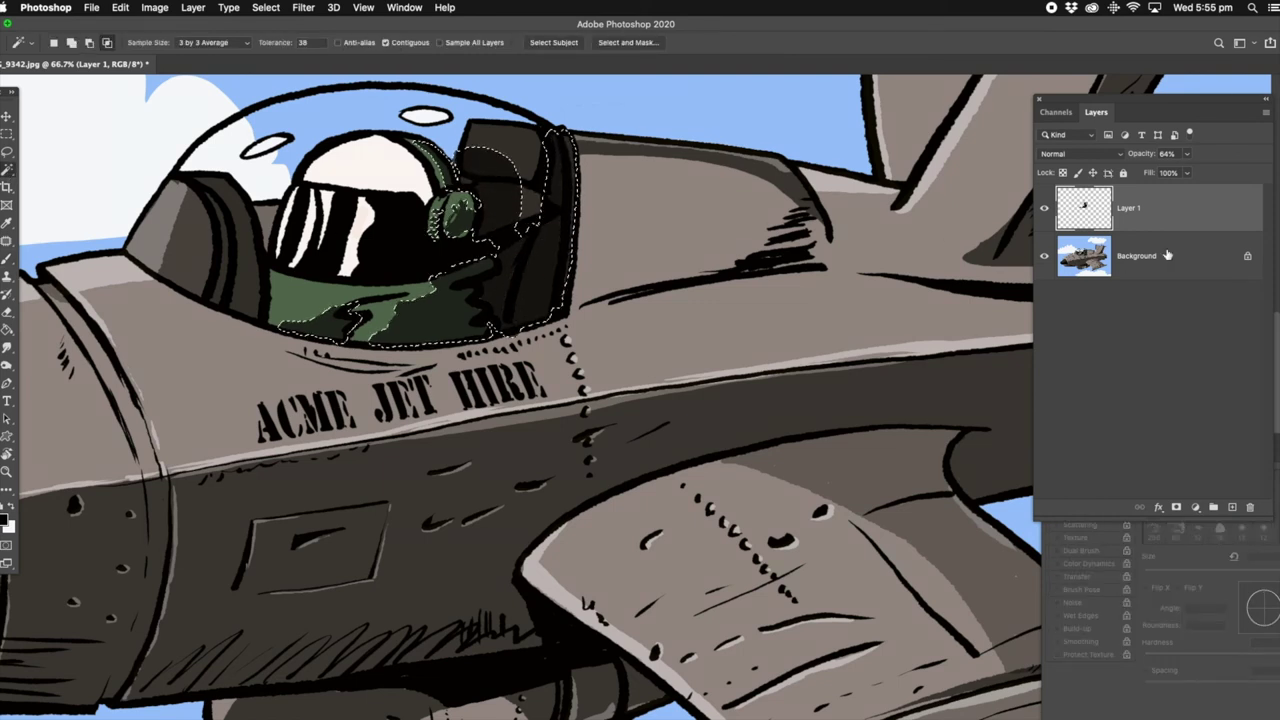
Step: Pick red on the base layer and paint diagonal stripes across the pilot's helmet
{"action": "left_click", "coordinate": [1136, 256]}
{"action": "left_click", "coordinate": [5, 519]}
{"action": "left_click", "coordinate": [849, 240]}
{"action": "left_click", "coordinate": [815, 235]}
{"action": "left_click", "coordinate": [970, 213]}
{"action": "mouse_move", "coordinate": [405, 150]}
{"action": "left_mouse_down"}
{"action": "mouse_move", "coordinate": [370, 183]}
{"action": "mouse_move", "coordinate": [330, 182]}
{"action": "left_mouse_up"}
{"action": "left_click_drag", "start_coordinate": [360, 138], "coordinate": [300, 186]}
{"action": "left_click_drag", "start_coordinate": [425, 150], "coordinate": [390, 196]}
Step: Shade the helmet's right side black, merge it down, and start a white canopy outline on a new layer
{"action": "left_click", "coordinate": [1150, 218]}
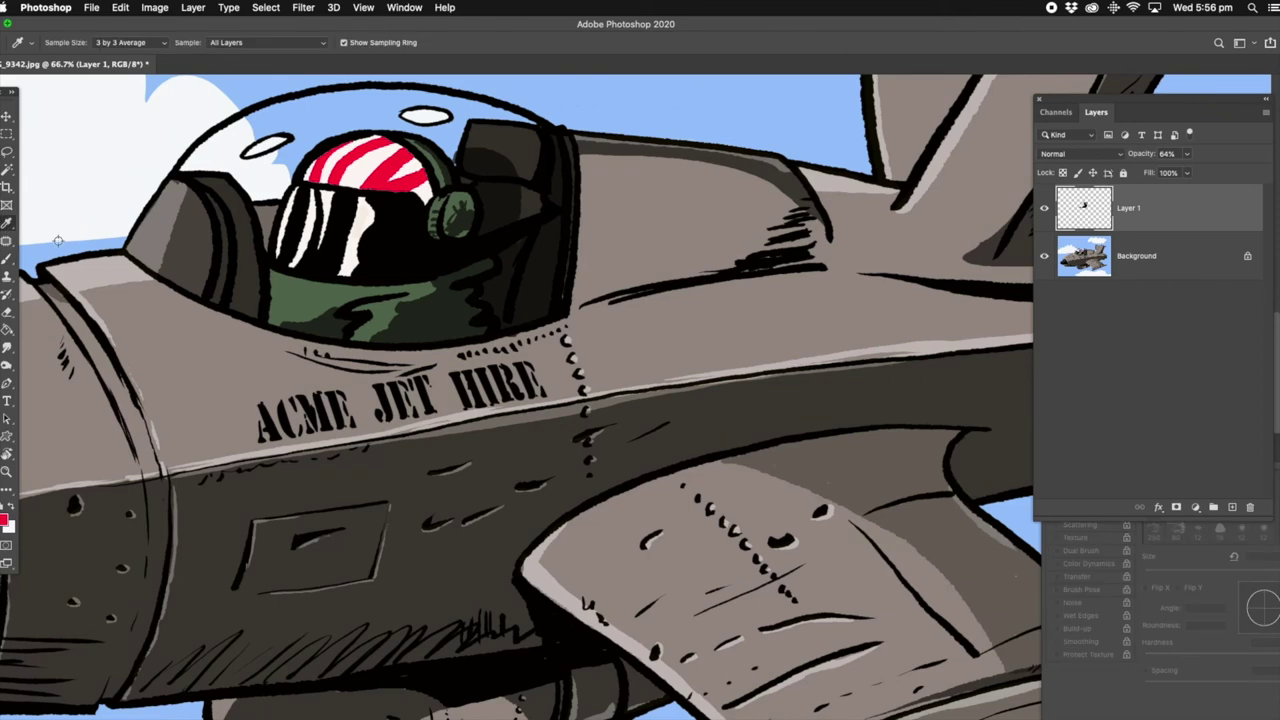
{"action": "key", "text": "d"}
{"action": "left_click_drag", "start_coordinate": [381, 144], "coordinate": [426, 200]}
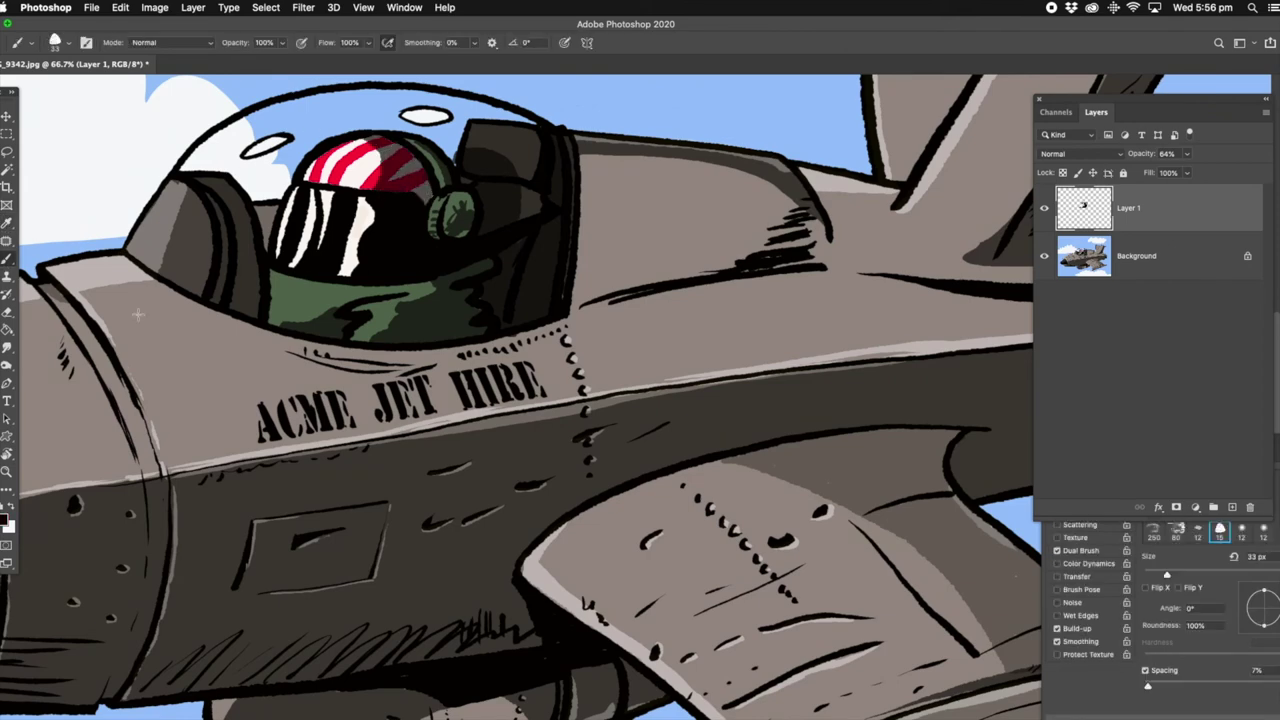
{"action": "left_click", "coordinate": [193, 7]}
{"action": "left_click", "coordinate": [200, 77]}
{"action": "left_click", "coordinate": [1232, 507]}
{"action": "mouse_move", "coordinate": [238, 136]}
{"action": "left_mouse_down"}
{"action": "mouse_move", "coordinate": [296, 104]}
{"action": "mouse_move", "coordinate": [514, 110]}
{"action": "mouse_move", "coordinate": [556, 268]}
{"action": "mouse_move", "coordinate": [336, 344]}
{"action": "mouse_move", "coordinate": [135, 255]}
{"action": "mouse_move", "coordinate": [220, 130]}
{"action": "mouse_move", "coordinate": [300, 108]}
{"action": "left_mouse_up"}
Step: Fill the canopy with white using the Paint Bucket and lower that layer to 37% opacity
{"action": "key", "text": "g"}
{"action": "left_click", "coordinate": [281, 226]}
{"action": "left_click", "coordinate": [1108, 158]}
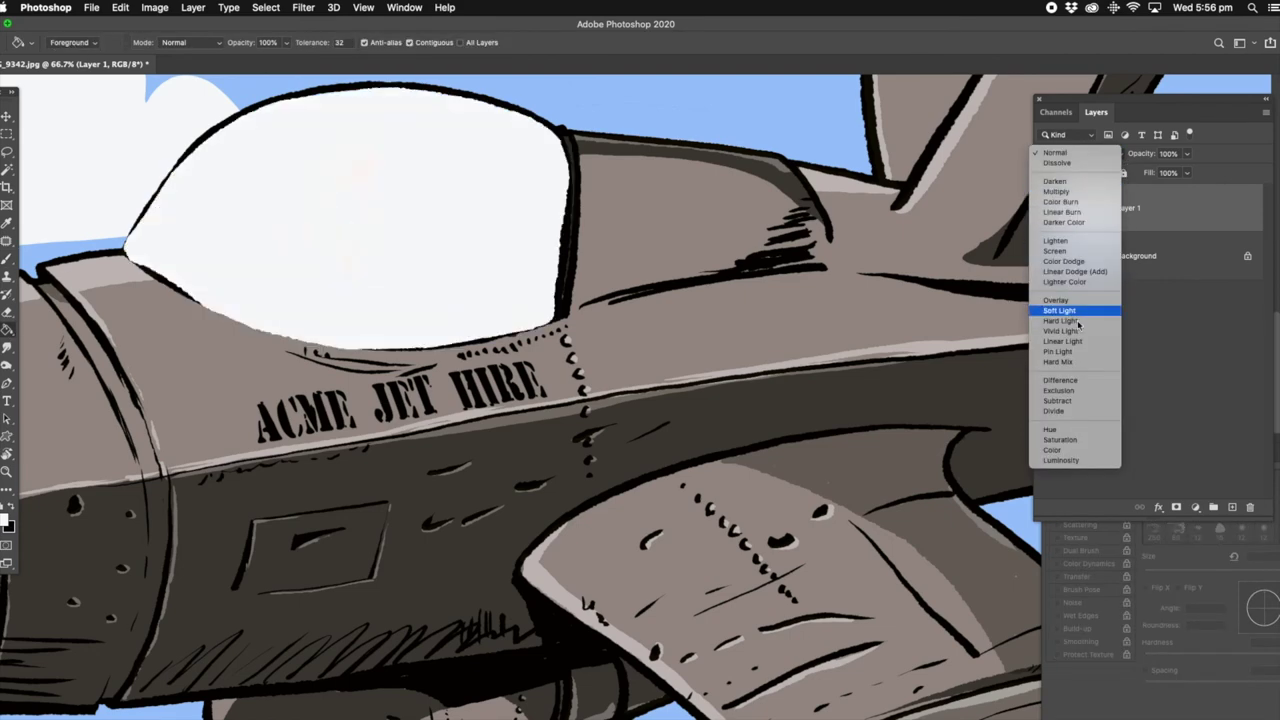
{"action": "key", "text": "Escape"}
{"action": "left_click_drag", "start_coordinate": [1187, 153], "coordinate": [1147, 172]}
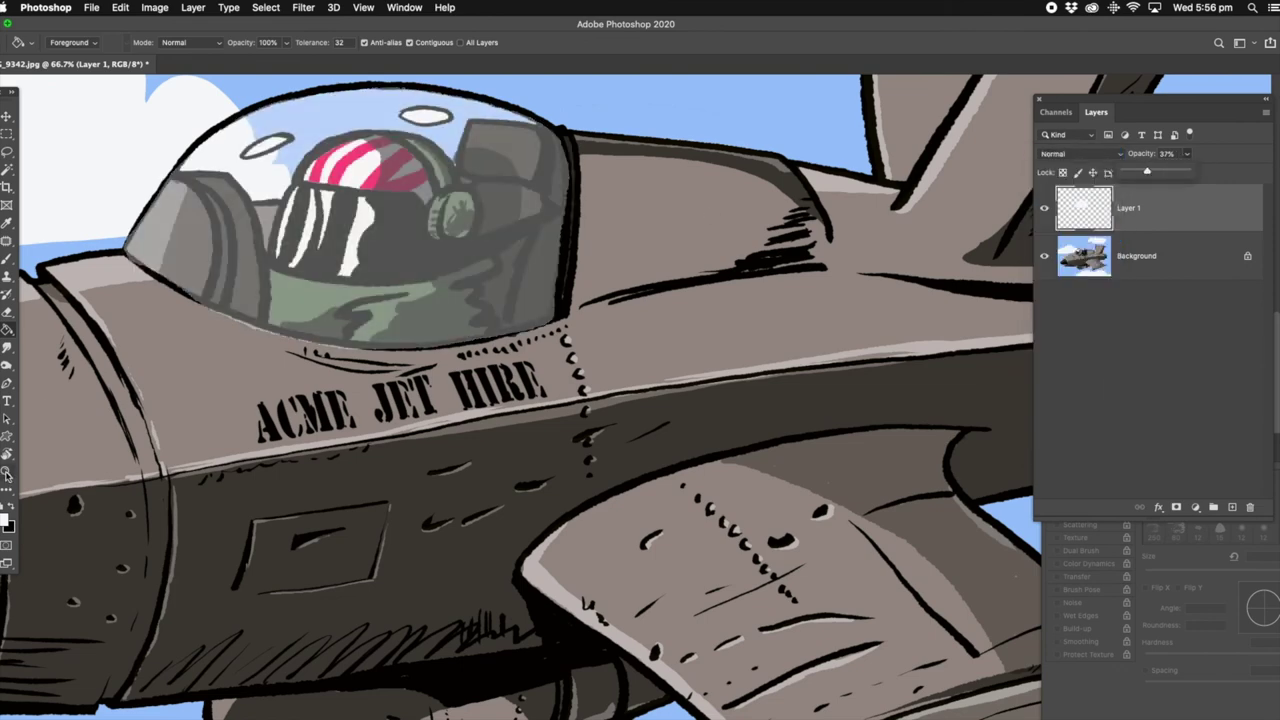
{"action": "double_click", "coordinate": [7, 474]}
Step: Erase excess tint along the canopy's lower edge and redraw its right-hand edges in black
{"action": "left_click", "coordinate": [7, 312]}
{"action": "left_click_drag", "start_coordinate": [134, 219], "coordinate": [377, 387]}
{"action": "left_click_drag", "start_coordinate": [666, 393], "coordinate": [774, 300]}
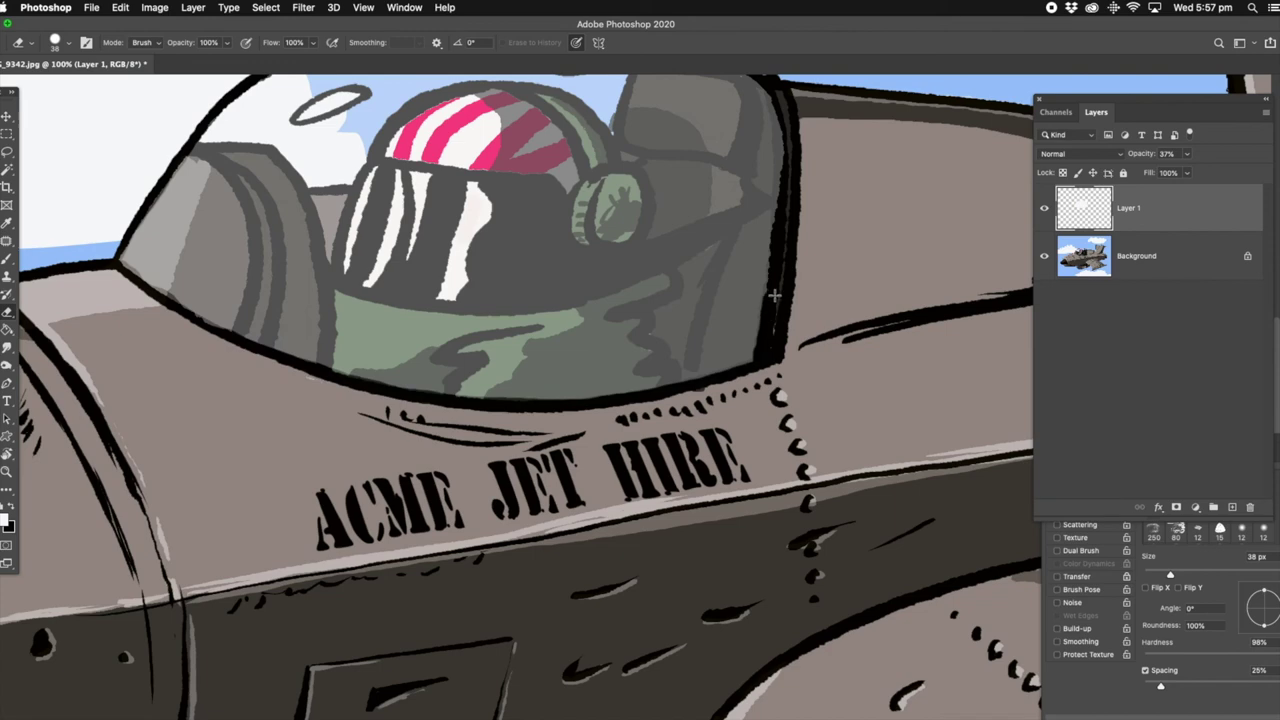
{"action": "left_click_drag", "start_coordinate": [768, 178], "coordinate": [753, 298]}
{"action": "mouse_move", "coordinate": [695, 182]}
{"action": "left_mouse_down"}
{"action": "mouse_move", "coordinate": [744, 202]}
{"action": "mouse_move", "coordinate": [776, 310]}
{"action": "left_mouse_up"}
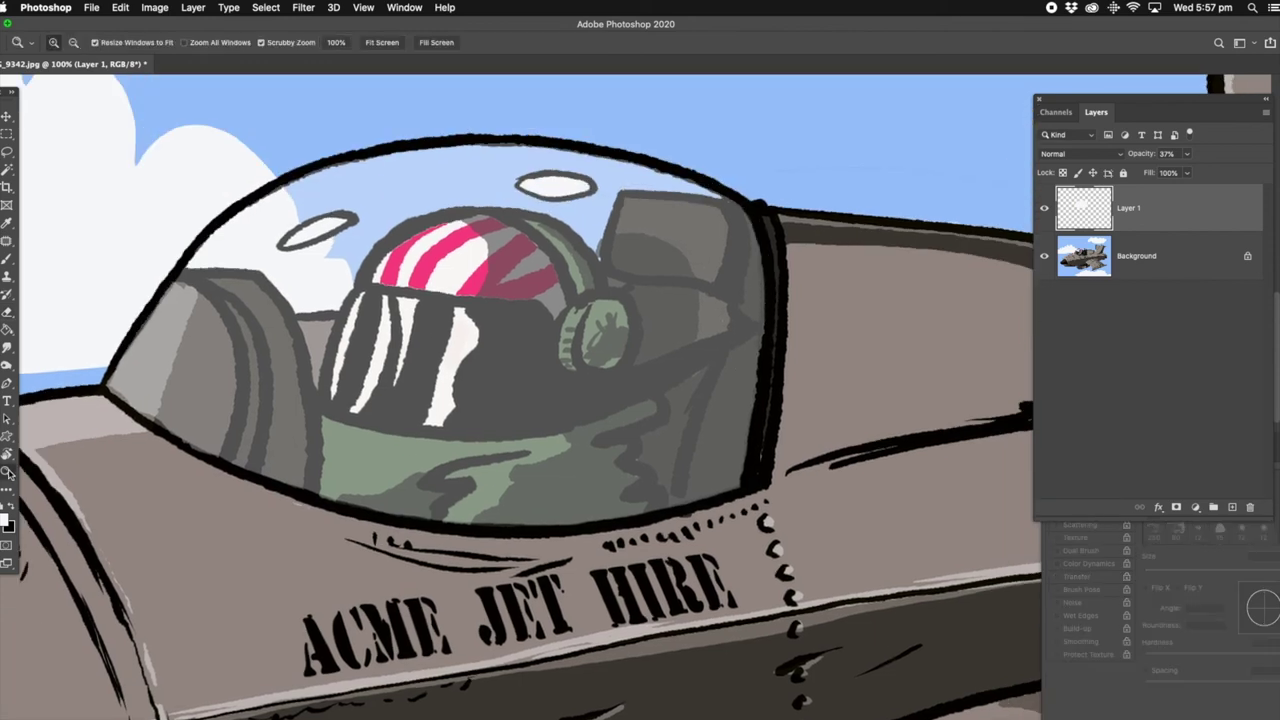
{"action": "key", "text": "ctrl+0"}
Step: Merge the canopy tint down into the Background and add a fresh empty layer
{"action": "left_click", "coordinate": [193, 7]}
{"action": "left_click", "coordinate": [240, 545]}
{"action": "key", "text": "b"}
{"action": "key", "text": "ctrl+shift+alt+n"}
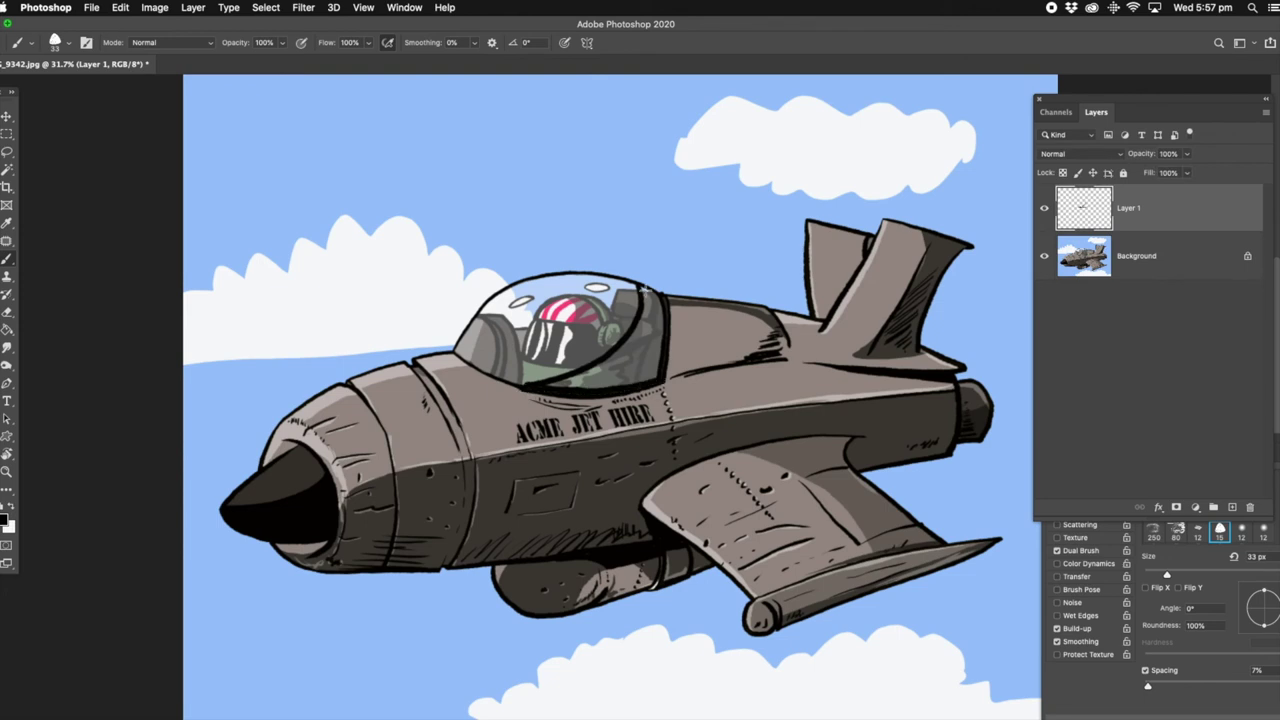
Step: Try a second canopy fill at 39% opacity, then undo it
{"action": "key", "text": "g"}
{"action": "left_click", "coordinate": [595, 335]}
{"action": "left_click_drag", "start_coordinate": [1187, 153], "coordinate": [1148, 171]}
{"action": "left_click", "coordinate": [529, 385]}
{"action": "key", "text": "b"}
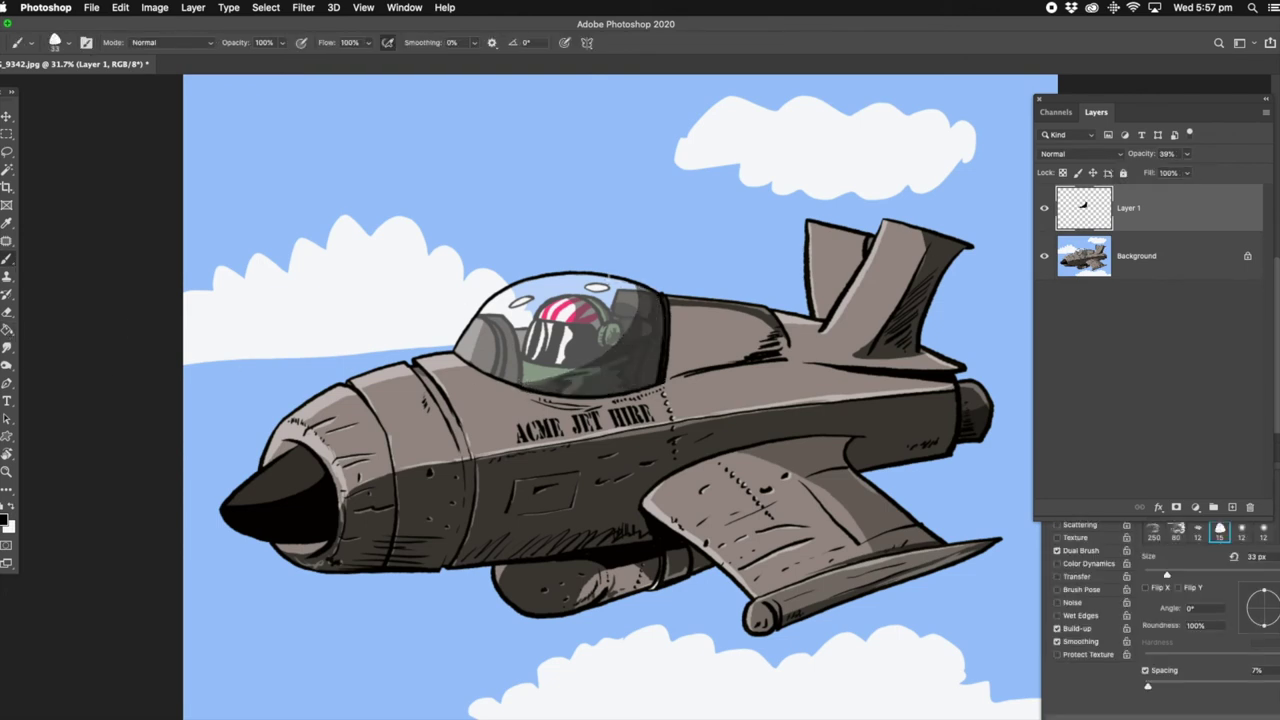
{"action": "left_click", "coordinate": [193, 7]}
{"action": "key", "text": "super+z"}
{"action": "key", "text": "super+z"}
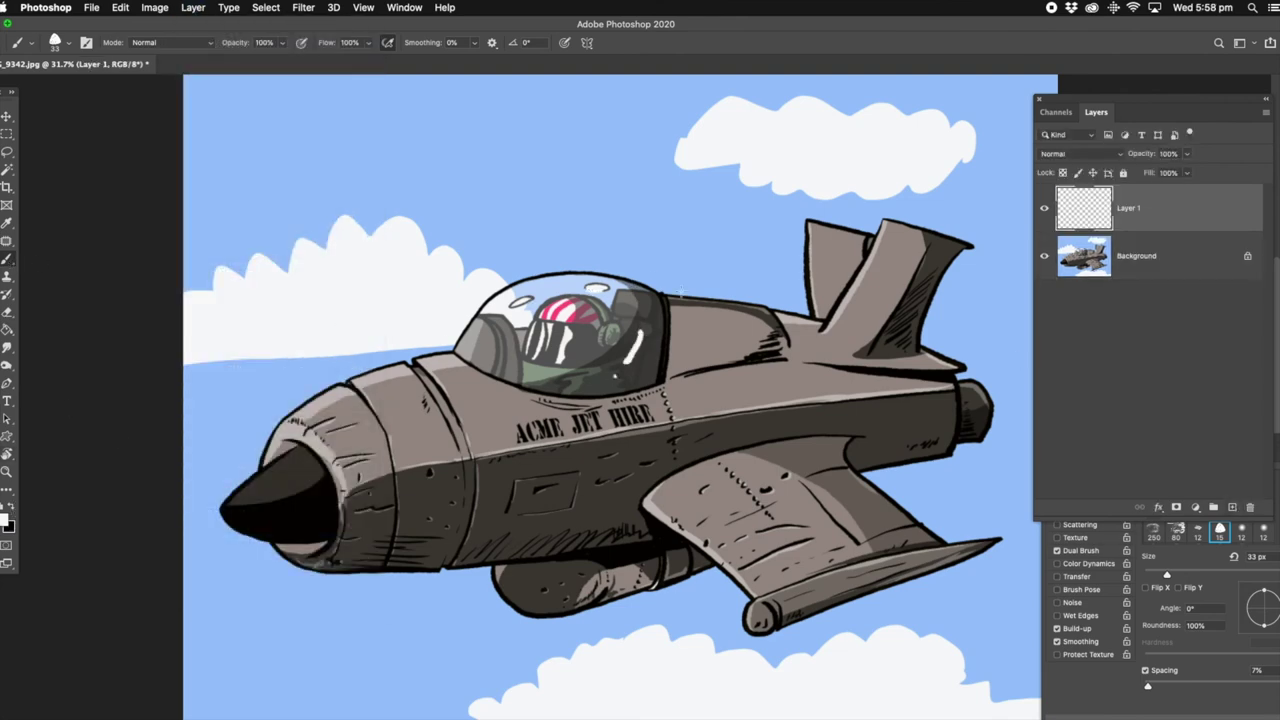
Step: Zoom in and paint a curved white glint highlight on the canopy glass
{"action": "scroll", "coordinate": [652, 362], "scroll_direction": "up", "scroll_amount": 2}
{"action": "scroll", "coordinate": [652, 364], "scroll_direction": "up", "scroll_amount": 2}
{"action": "scroll", "coordinate": [648, 385], "scroll_direction": "up", "scroll_amount": 1}
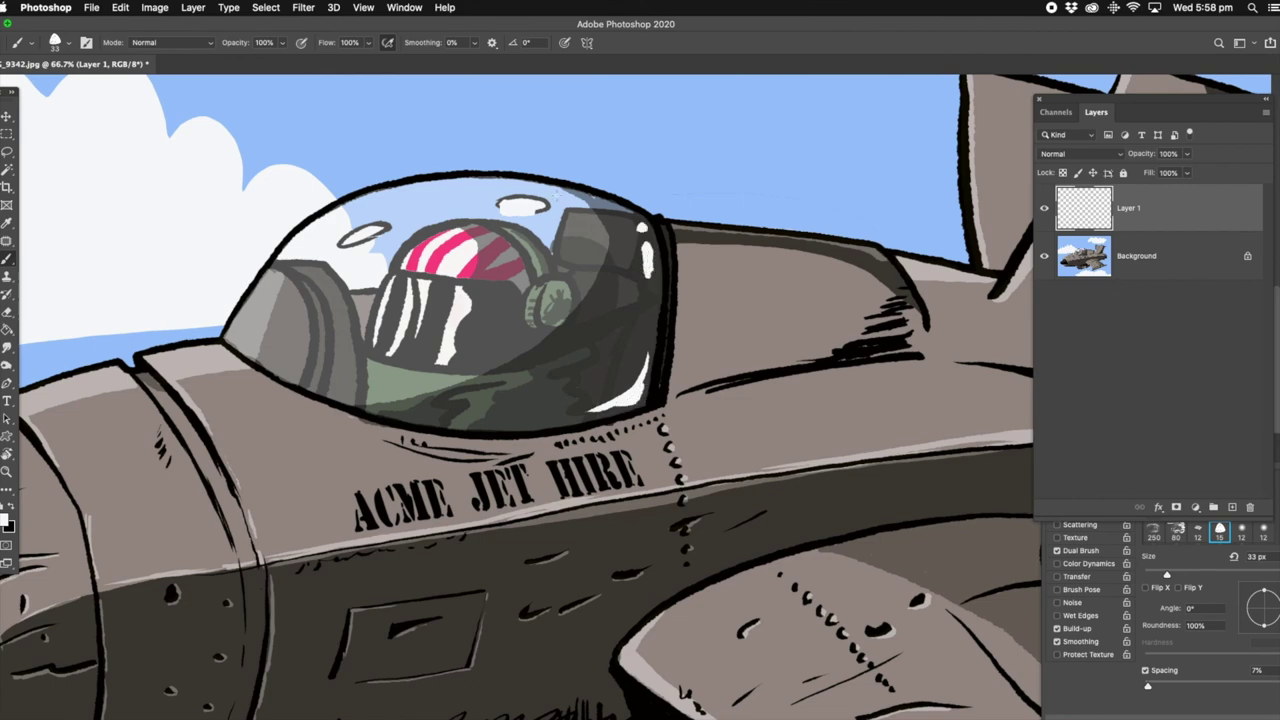
{"action": "left_click_drag", "start_coordinate": [586, 357], "coordinate": [518, 400]}
{"action": "key", "text": "super+0"}
Step: Merge the canopy highlights down, then paint grey shading under the nose on a new 43% layer
{"action": "left_click", "coordinate": [193, 7]}
{"action": "left_click", "coordinate": [314, 91]}
{"action": "key", "text": "i"}
{"action": "key", "text": "b"}
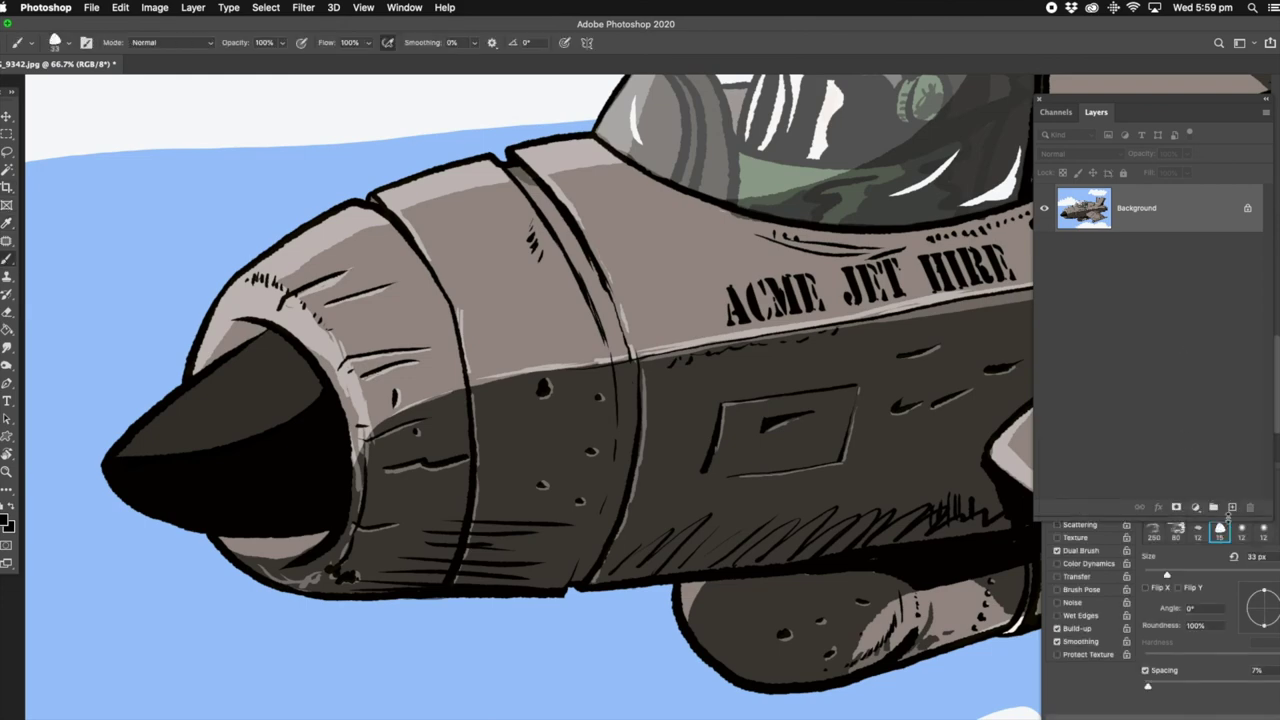
{"action": "key", "text": "super+shift+alt+n"}
{"action": "mouse_move", "coordinate": [330, 536]}
{"action": "left_mouse_down"}
{"action": "mouse_move", "coordinate": [266, 570]}
{"action": "mouse_move", "coordinate": [320, 530]}
{"action": "left_mouse_up"}
{"action": "left_click", "coordinate": [1187, 153]}
{"action": "mouse_move", "coordinate": [1190, 172]}
{"action": "left_mouse_down"}
{"action": "mouse_move", "coordinate": [1151, 174]}
{"action": "mouse_move", "coordinate": [1163, 174]}
{"action": "left_mouse_up"}
Step: Hatch dark shadows along the fuselage underside and engine pod, setting the layer to 41% opacity
{"action": "scroll", "coordinate": [460, 517], "scroll_direction": "right", "scroll_amount": 5}
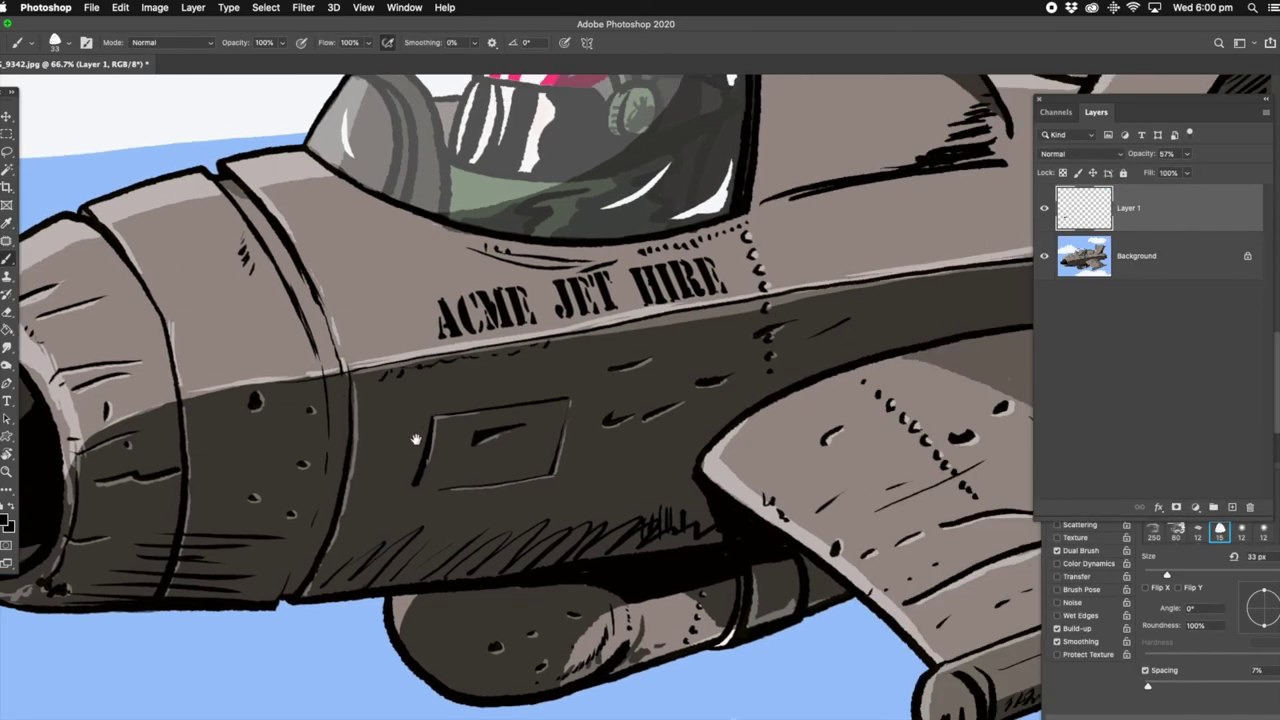
{"action": "scroll", "coordinate": [460, 517], "scroll_direction": "down", "scroll_amount": 2}
{"action": "mouse_move", "coordinate": [460, 517]}
{"action": "left_mouse_down"}
{"action": "mouse_move", "coordinate": [614, 510]}
{"action": "mouse_move", "coordinate": [743, 471]}
{"action": "left_mouse_up"}
{"action": "scroll", "coordinate": [743, 471], "scroll_direction": "right", "scroll_amount": 5}
{"action": "mouse_move", "coordinate": [747, 331]}
{"action": "left_mouse_down"}
{"action": "mouse_move", "coordinate": [927, 251]}
{"action": "mouse_move", "coordinate": [825, 324]}
{"action": "mouse_move", "coordinate": [762, 321]}
{"action": "left_mouse_up"}
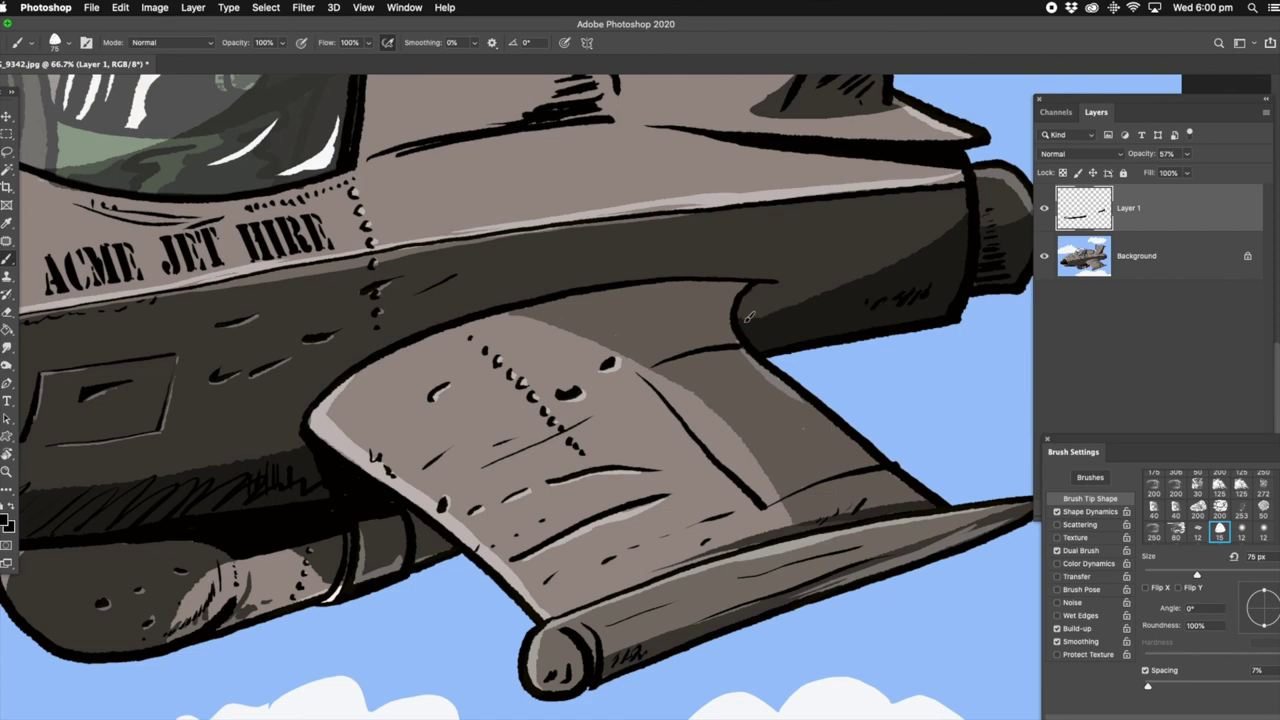
{"action": "key", "text": "z"}
{"action": "right_click", "coordinate": [524, 296]}
{"action": "left_click", "coordinate": [562, 304]}
{"action": "left_click", "coordinate": [1186, 154]}
{"action": "left_click_drag", "start_coordinate": [1186, 160], "coordinate": [1176, 170]}
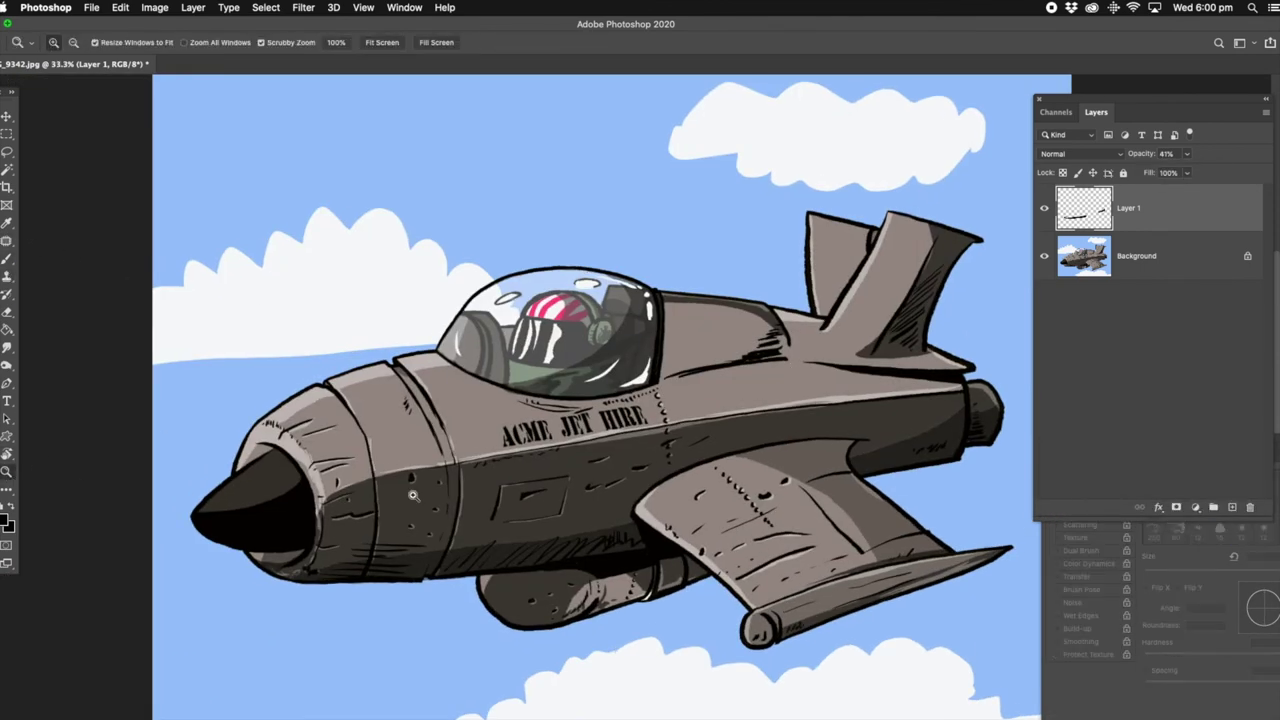
Step: Rotate the view to darken the fuselage band line, then add Layer 2 at 51% opacity
{"action": "left_click", "coordinate": [460, 475]}
{"action": "key", "text": "r"}
{"action": "left_click_drag", "start_coordinate": [460, 475], "coordinate": [373, 471]}
{"action": "left_click_drag", "start_coordinate": [620, 400], "coordinate": [600, 390]}
{"action": "left_click_drag", "start_coordinate": [404, 388], "coordinate": [625, 366]}
{"action": "left_click_drag", "start_coordinate": [792, 413], "coordinate": [750, 366]}
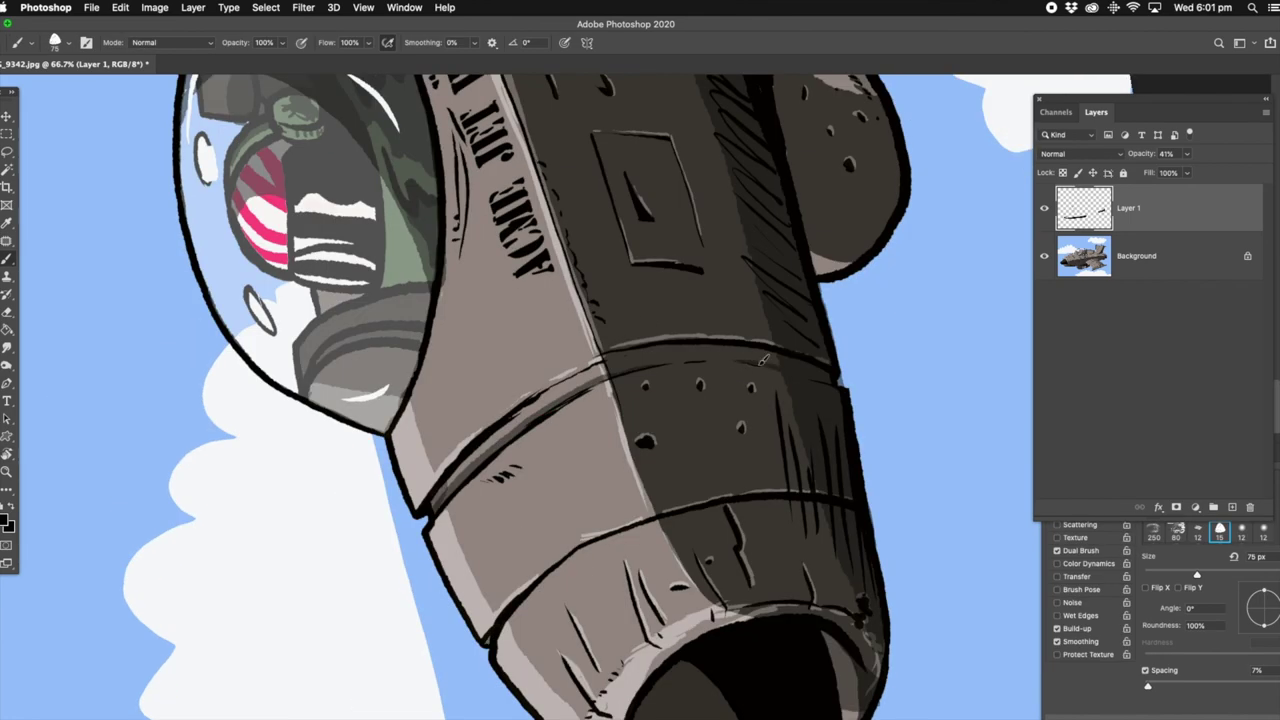
{"action": "left_click", "coordinate": [1232, 507]}
{"action": "left_click_drag", "start_coordinate": [1186, 153], "coordinate": [1156, 171]}
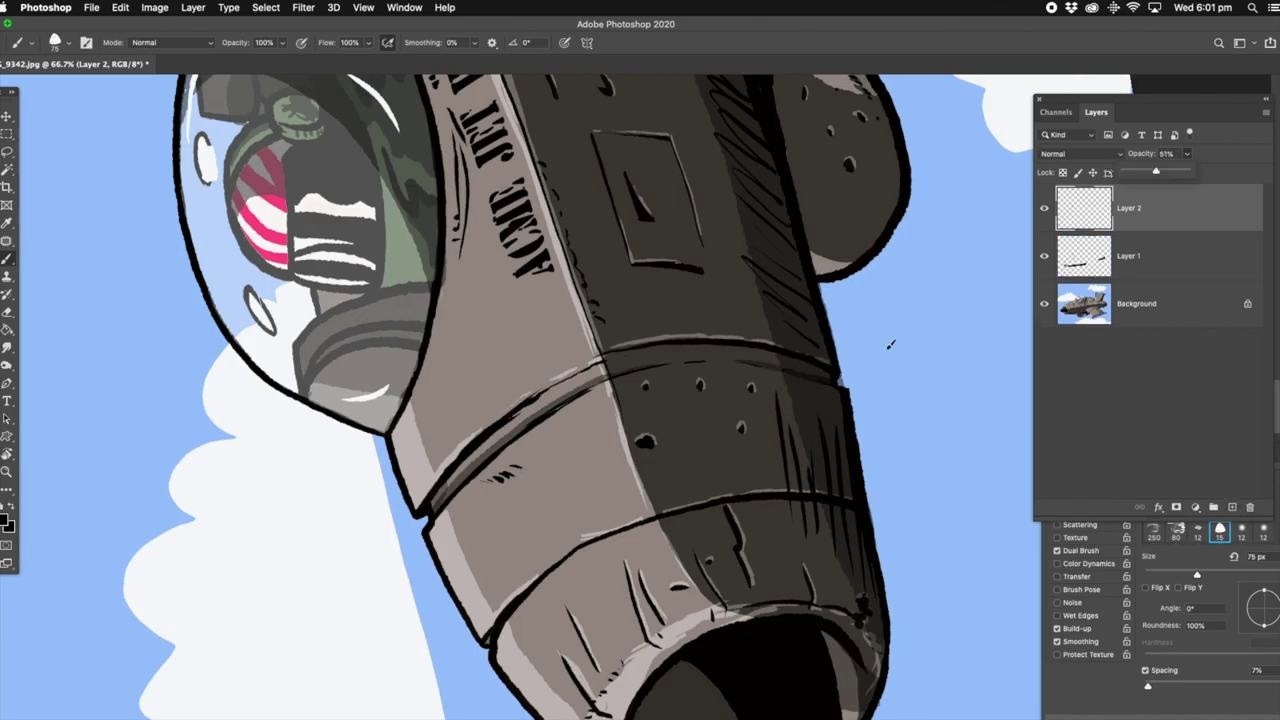
{"action": "left_click_drag", "start_coordinate": [457, 334], "coordinate": [620, 350]}
Step: Paint white highlights on the nose cone and engine rim with the layer set to Soft Light
{"action": "key", "text": "z"}
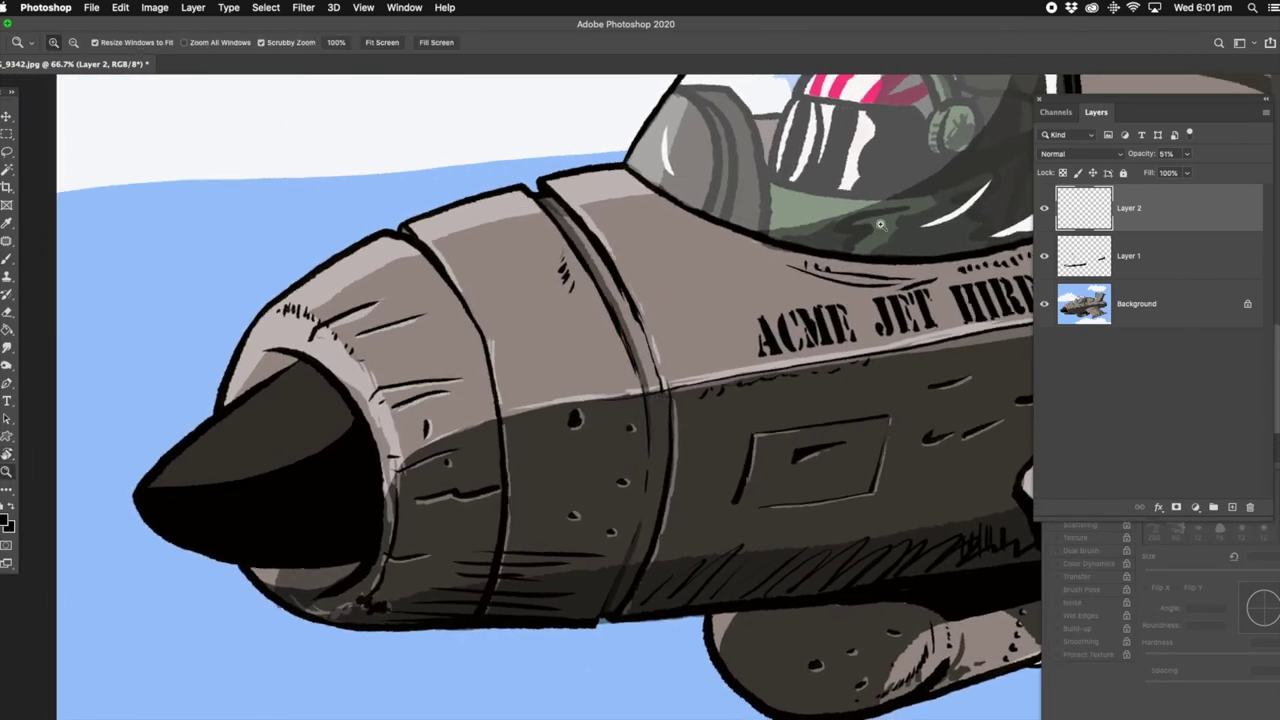
{"action": "left_click", "coordinate": [193, 8]}
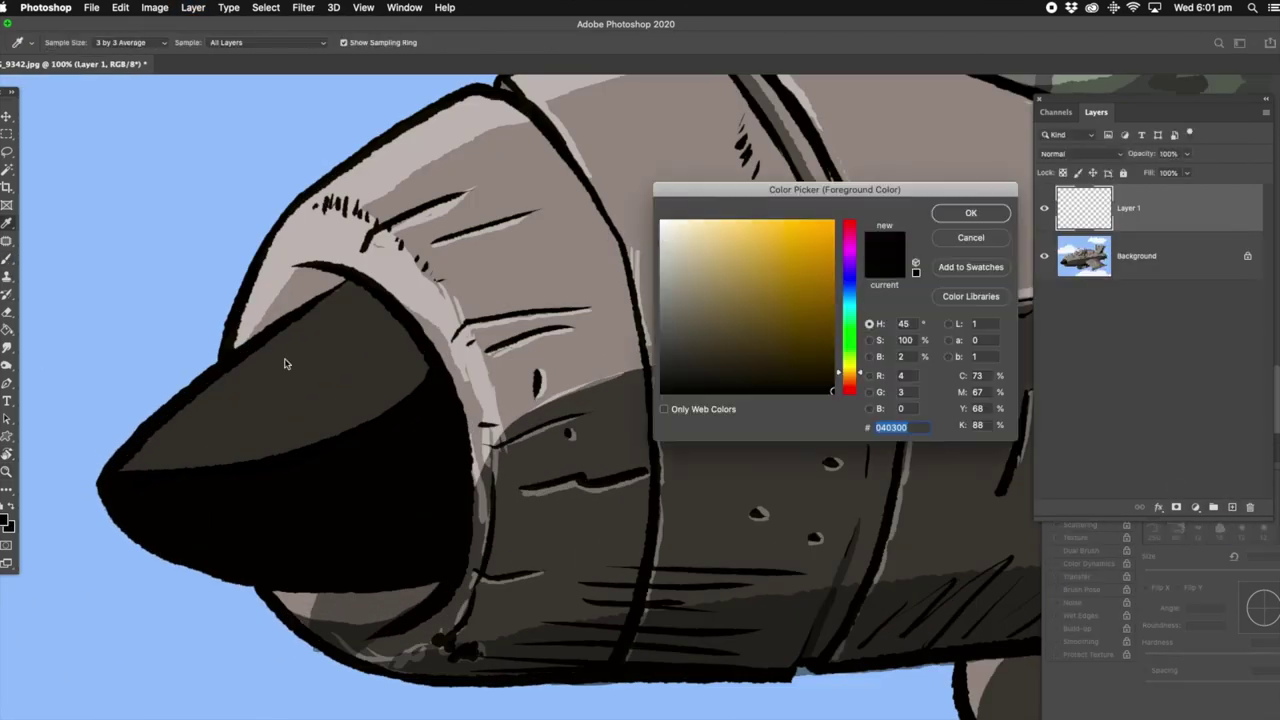
{"action": "left_click_drag", "start_coordinate": [170, 468], "coordinate": [235, 452]}
{"action": "left_click_drag", "start_coordinate": [266, 441], "coordinate": [310, 431]}
{"action": "mouse_move", "coordinate": [316, 213]}
{"action": "left_mouse_down"}
{"action": "mouse_move", "coordinate": [396, 262]}
{"action": "mouse_move", "coordinate": [245, 320]}
{"action": "mouse_move", "coordinate": [258, 274]}
{"action": "left_mouse_up"}
{"action": "left_click", "coordinate": [1080, 153]}
{"action": "left_click", "coordinate": [1073, 312]}
{"action": "mouse_move", "coordinate": [133, 458]}
{"action": "left_mouse_down"}
{"action": "mouse_move", "coordinate": [375, 295]}
{"action": "mouse_move", "coordinate": [260, 345]}
{"action": "left_mouse_up"}
Step: On a new layer, paint white highlight streaks along the nose cone's top and lower edges
{"action": "key", "text": "z"}
{"action": "left_click", "coordinate": [1232, 507]}
{"action": "key", "text": "b"}
{"action": "left_click_drag", "start_coordinate": [350, 292], "coordinate": [138, 446]}
{"action": "left_click_drag", "start_coordinate": [160, 428], "coordinate": [355, 290]}
{"action": "left_click_drag", "start_coordinate": [150, 519], "coordinate": [400, 568]}
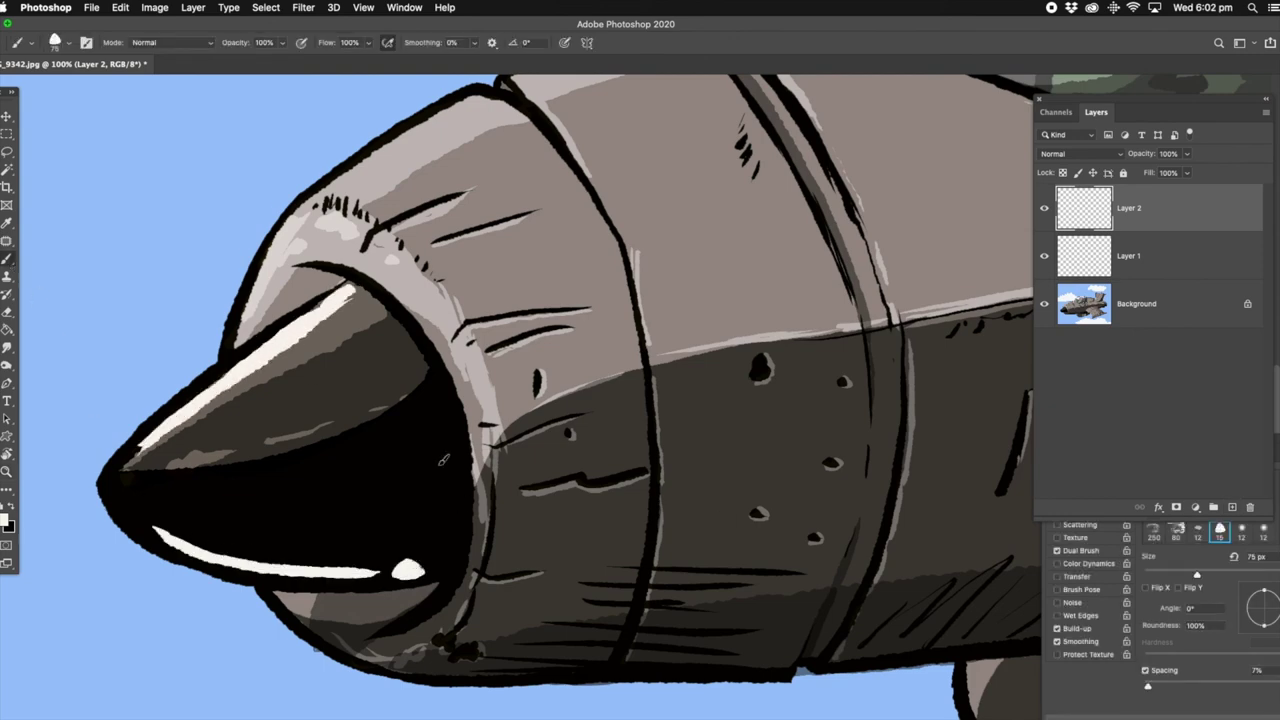
{"action": "key", "text": "z"}
{"action": "right_click", "coordinate": [474, 302]}
{"action": "left_click", "coordinate": [500, 309]}
Step: Set the highlight layer to 78% opacity and flatten the image
{"action": "key", "text": "7"}
{"action": "key", "text": "8"}
{"action": "left_click", "coordinate": [199, 12]}
{"action": "left_click", "coordinate": [230, 553]}
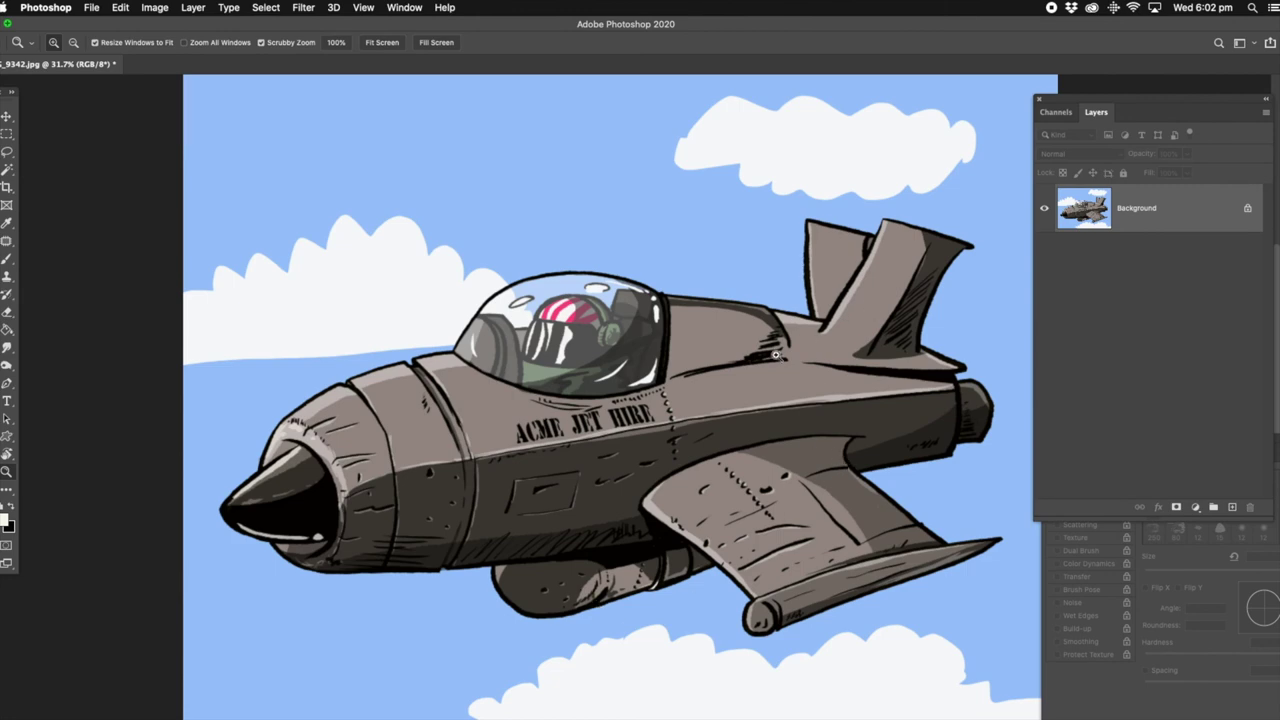
Step: Zoom in and brush three short black detail marks on the fuselage behind the cockpit
{"action": "left_click", "coordinate": [775, 354]}
{"action": "key", "text": "b"}
{"action": "left_click_drag", "start_coordinate": [656, 324], "coordinate": [655, 336]}
{"action": "left_click_drag", "start_coordinate": [664, 281], "coordinate": [704, 288]}
{"action": "left_click_drag", "start_coordinate": [832, 346], "coordinate": [912, 338]}
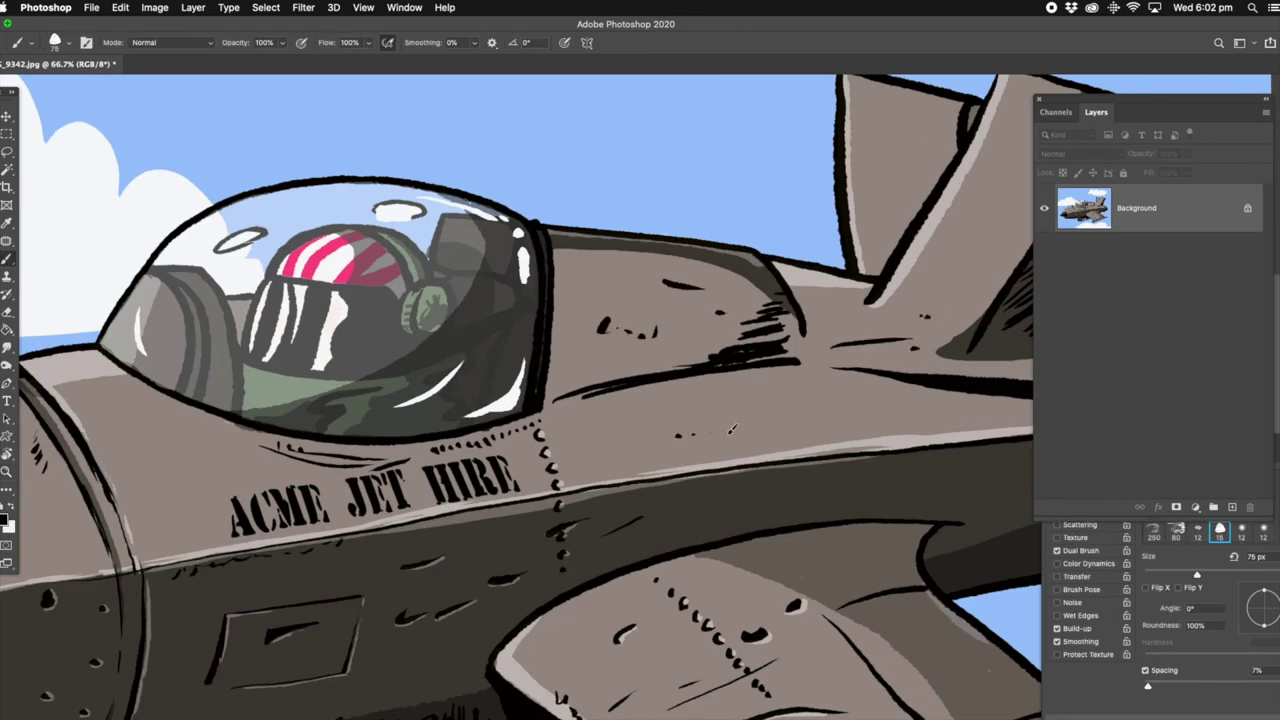